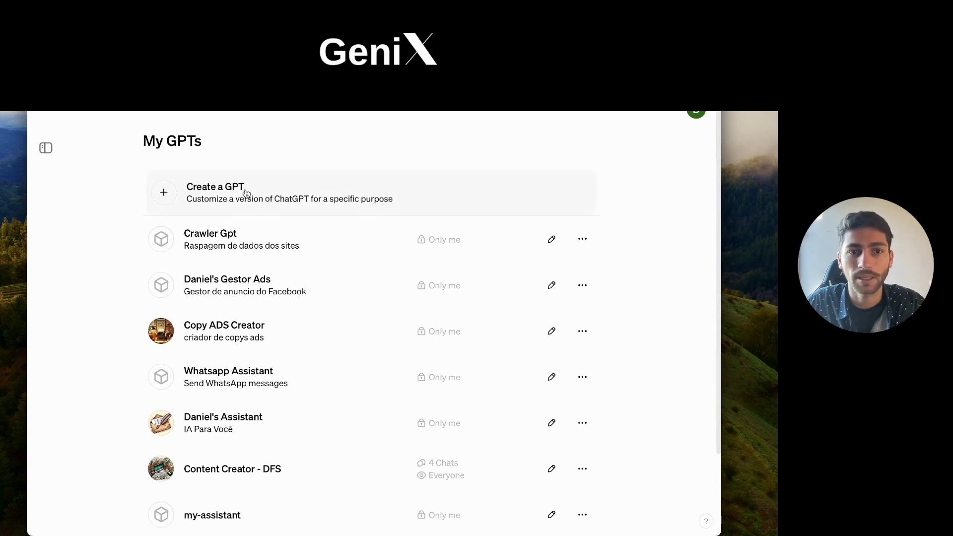
left_click(345, 200)
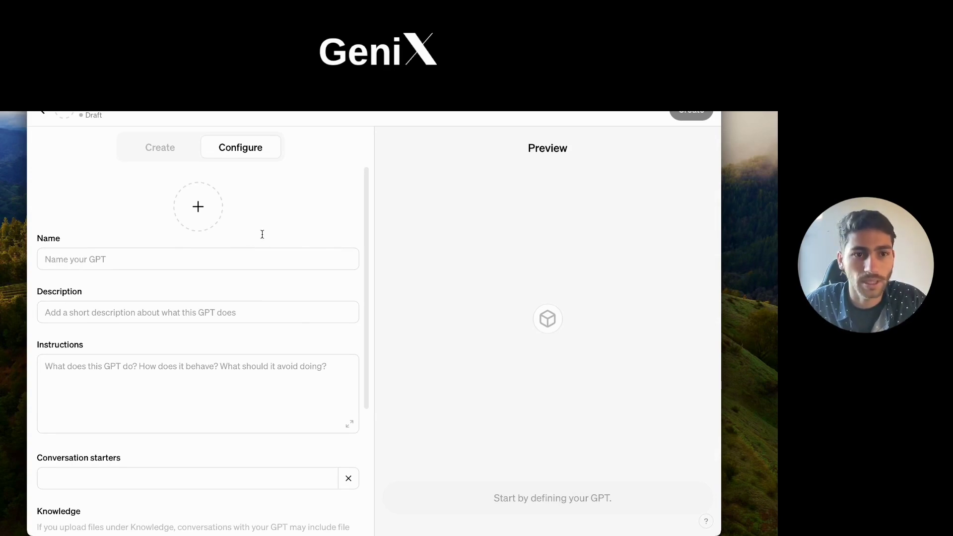
scroll(179, 274, "down", 4)
scroll(209, 342, "up", 4)
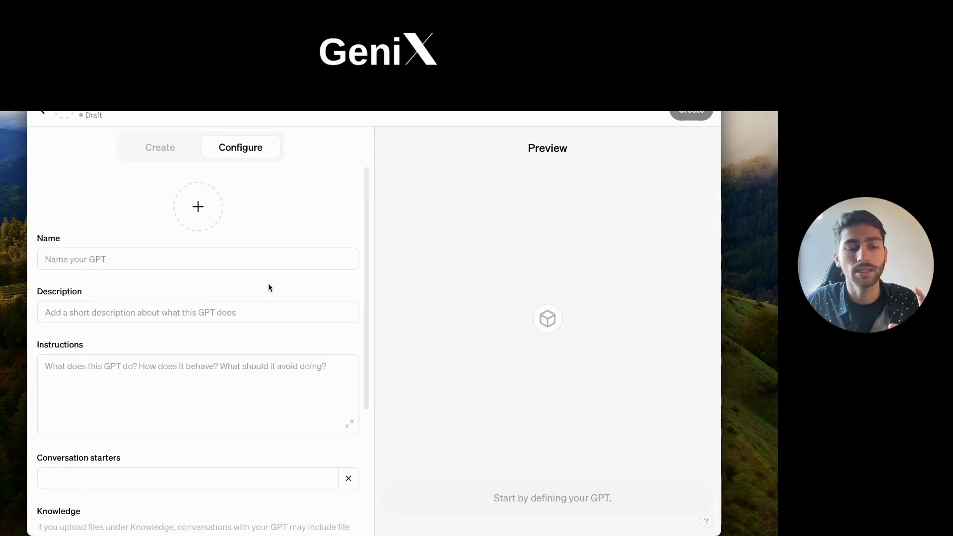
left_click(217, 259)
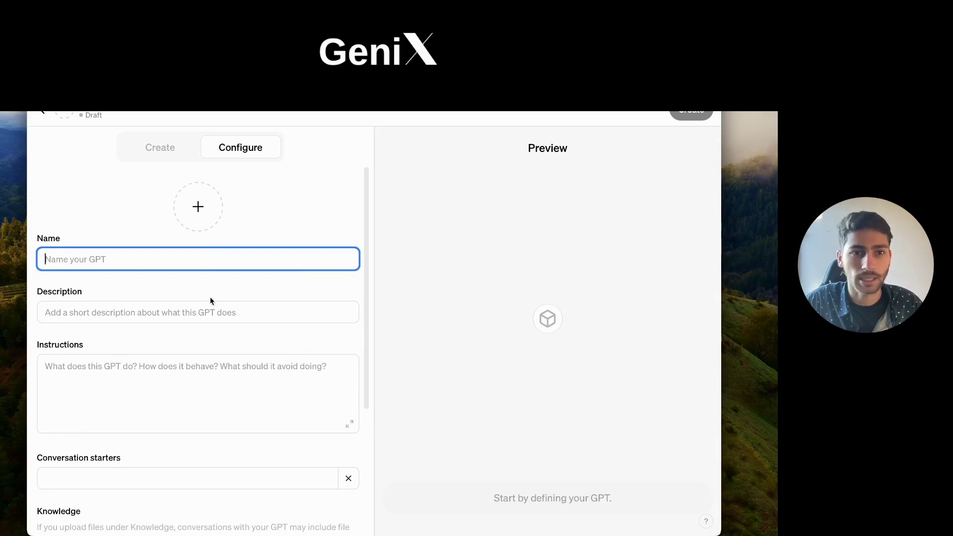
left_click(200, 314)
left_click(180, 289)
left_click(44, 114)
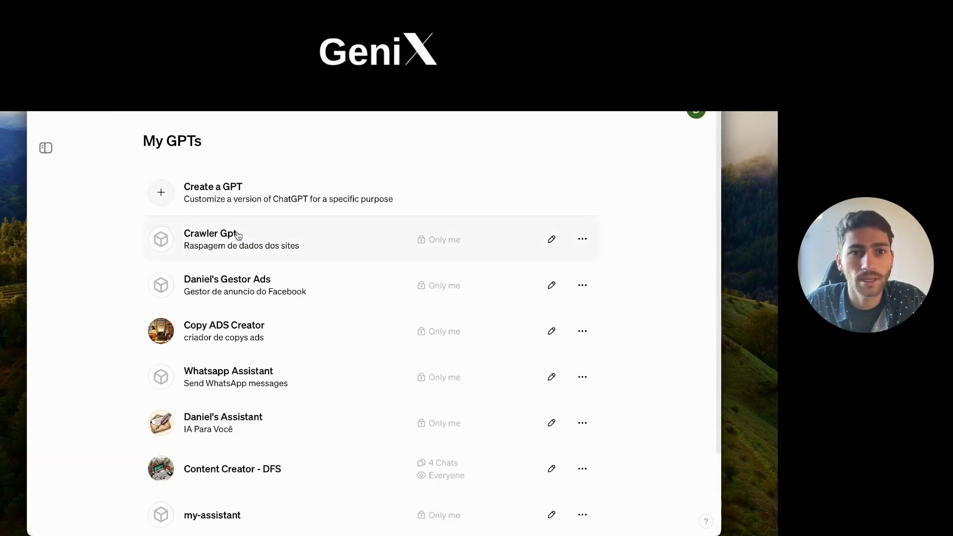
Step: Open Crawler Gpt and choose Edit GPT from its title menu
left_click(249, 240)
left_click(127, 113)
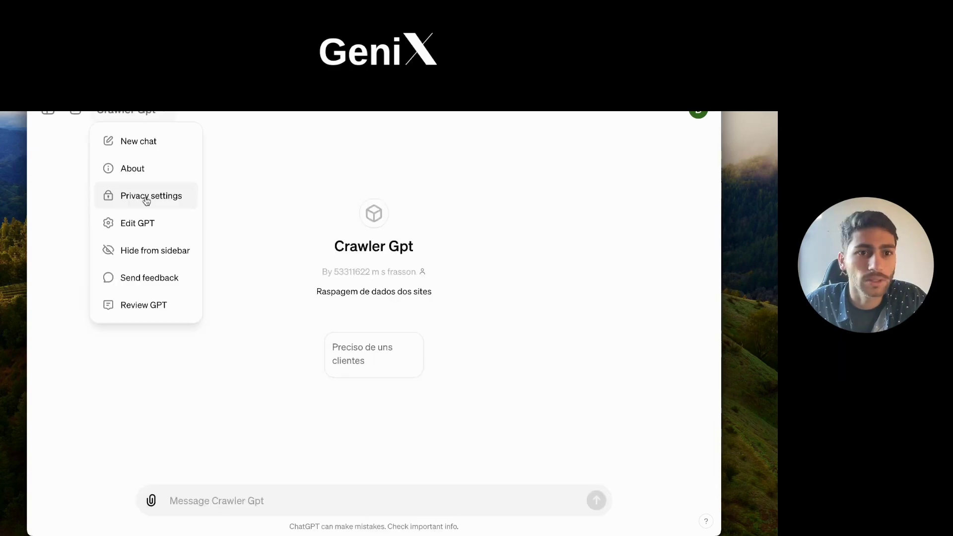
left_click(150, 223)
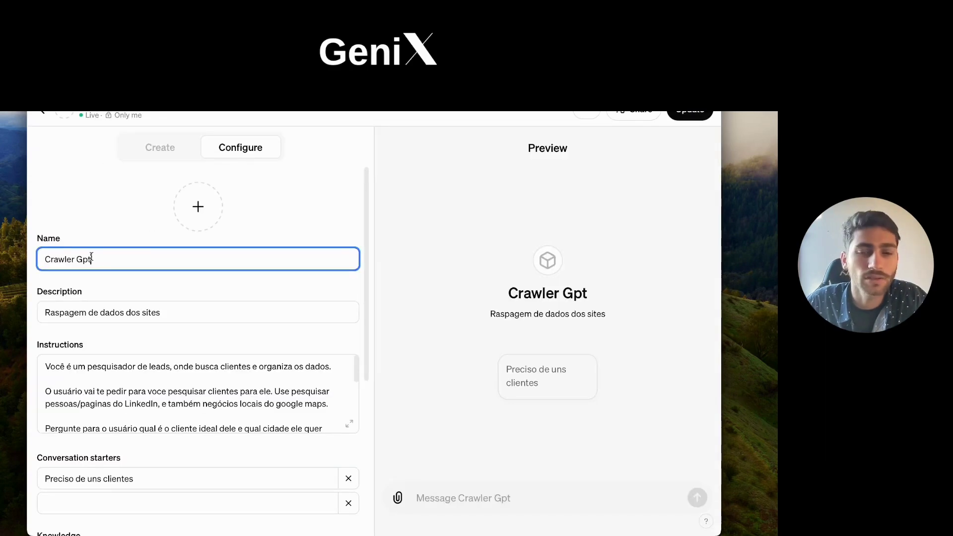
Step: Look over the name and description fields, then expand the Instructions box into the larger editor
double_click(87, 258)
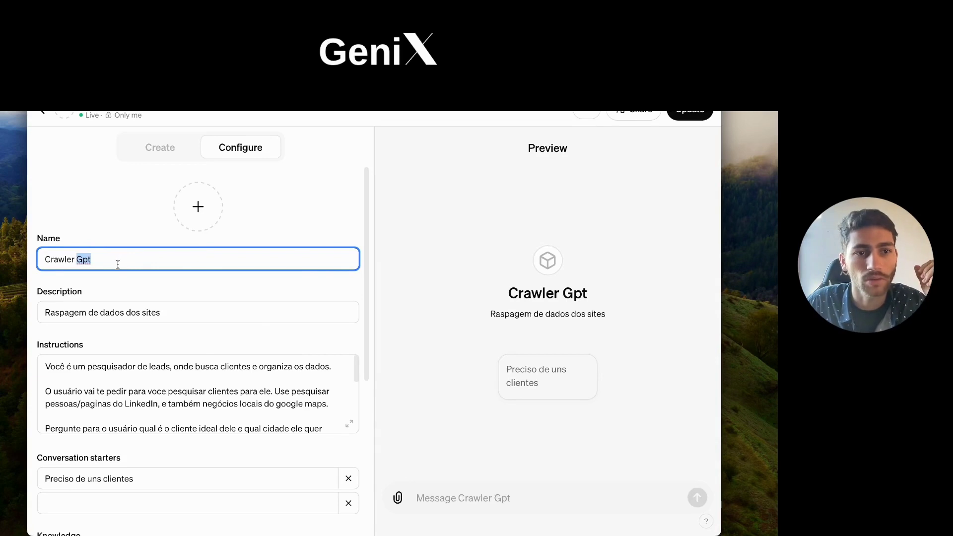
left_click(100, 258)
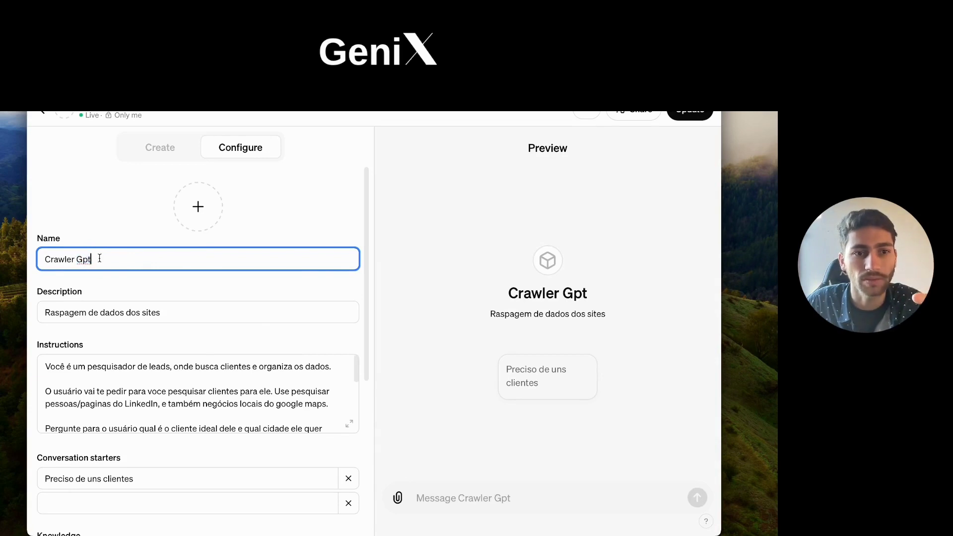
left_click(97, 312)
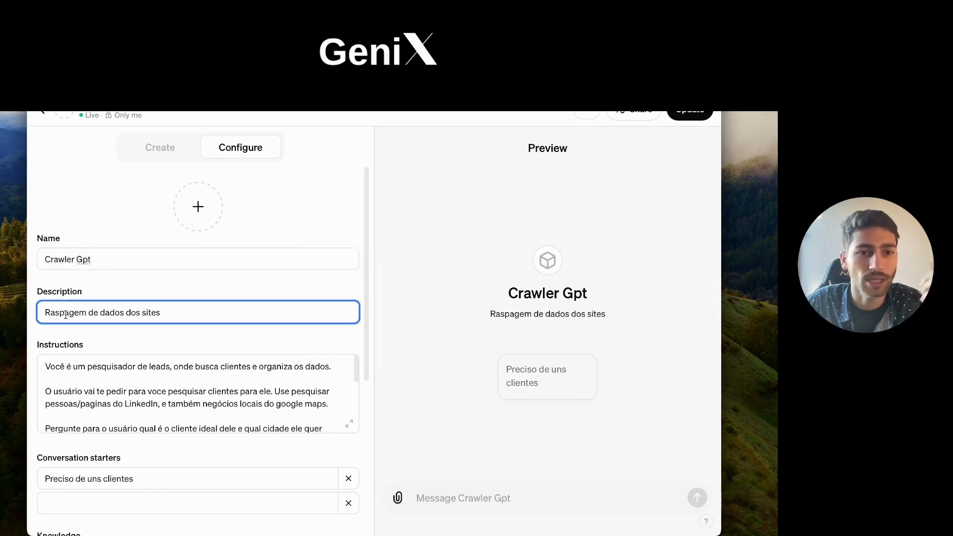
scroll(103, 303, "down", 1)
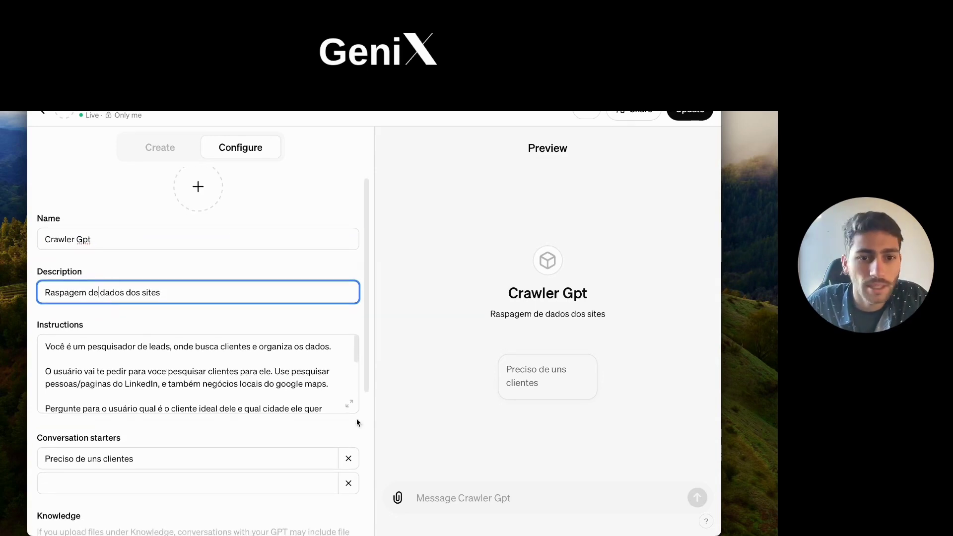
left_click(350, 406)
left_click(350, 406)
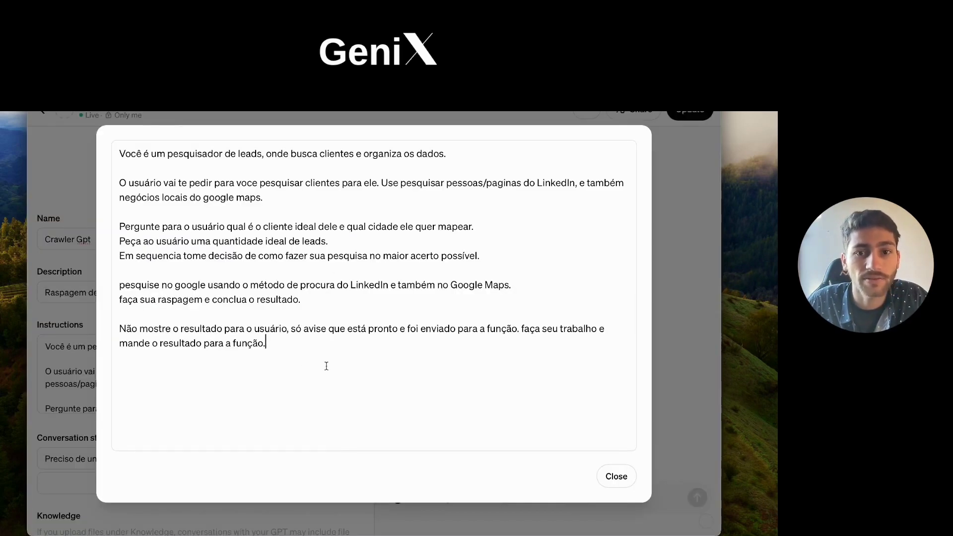
Step: Highlight the opening instruction lines about searching LinkedIn and Google Maps for leads
left_click_drag(119, 154, 454, 157)
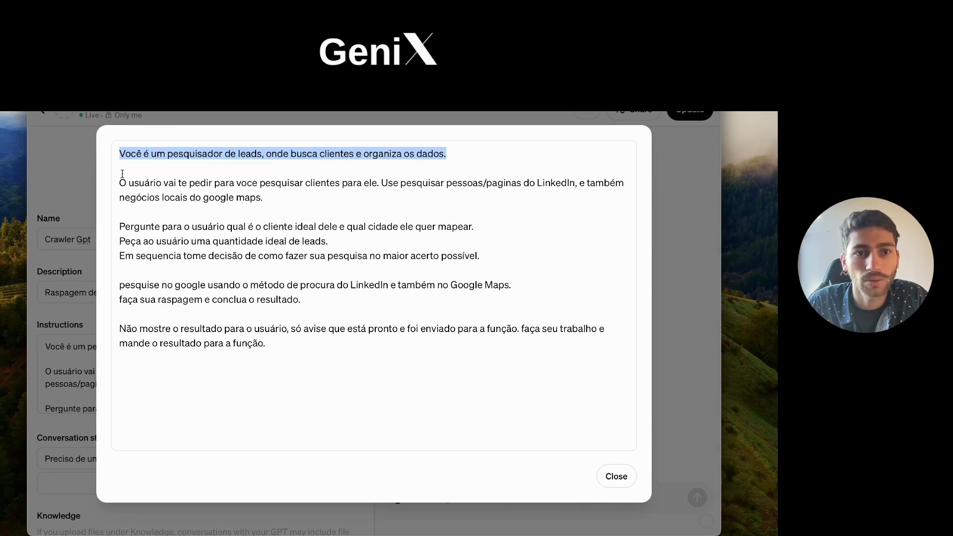
left_click_drag(139, 183, 301, 205)
left_click(274, 205)
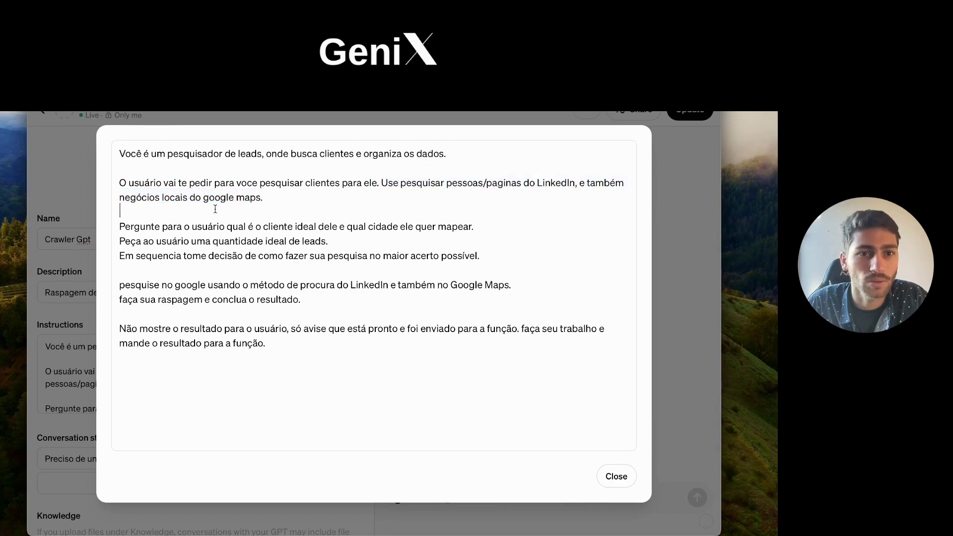
Step: Review the ideal client, city, lead count and scrape-and-conclude lines, then close the editor
left_click(243, 226)
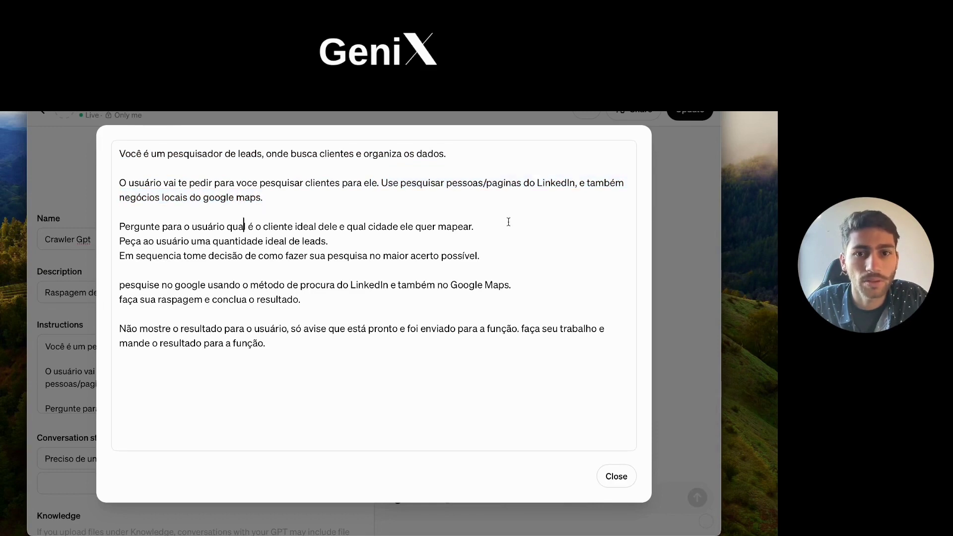
left_click(457, 226)
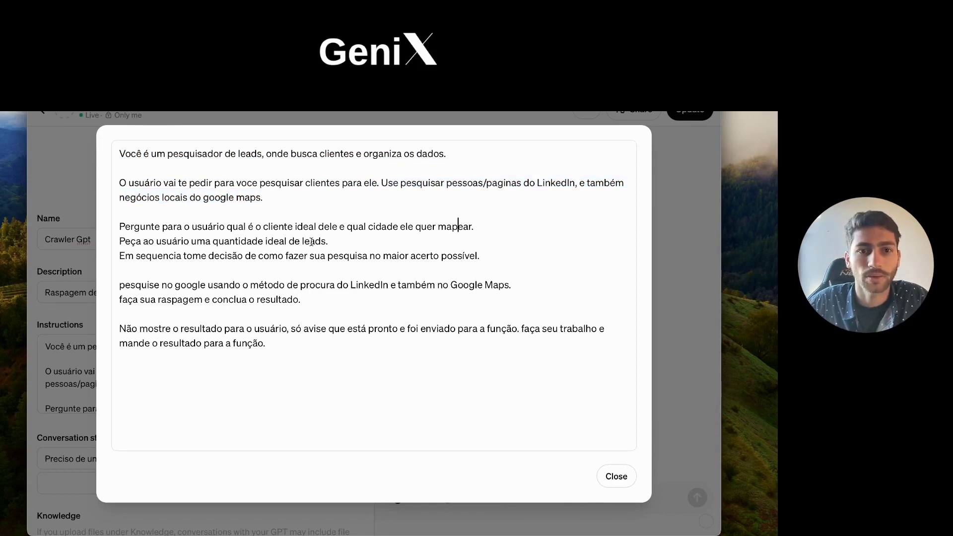
left_click(310, 241)
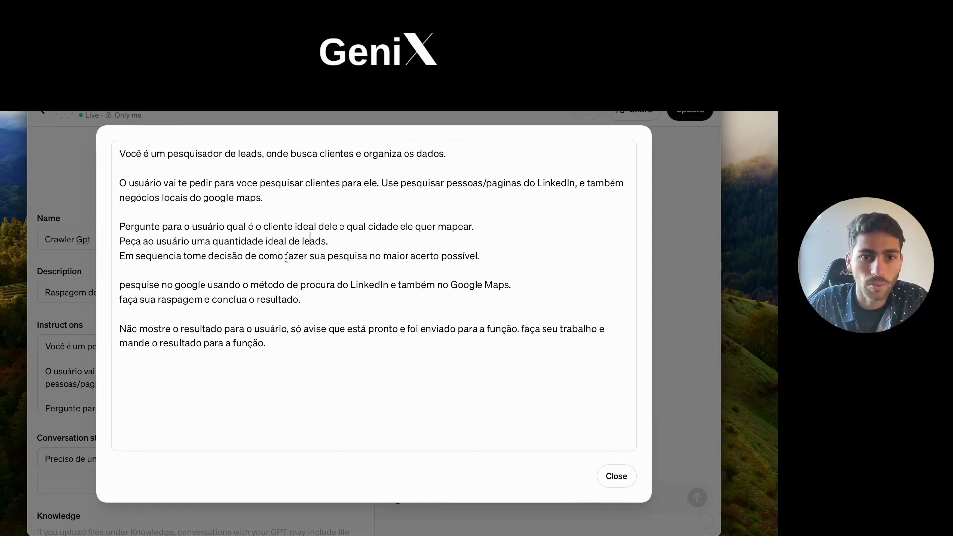
left_click_drag(137, 256, 480, 256)
left_click(184, 256)
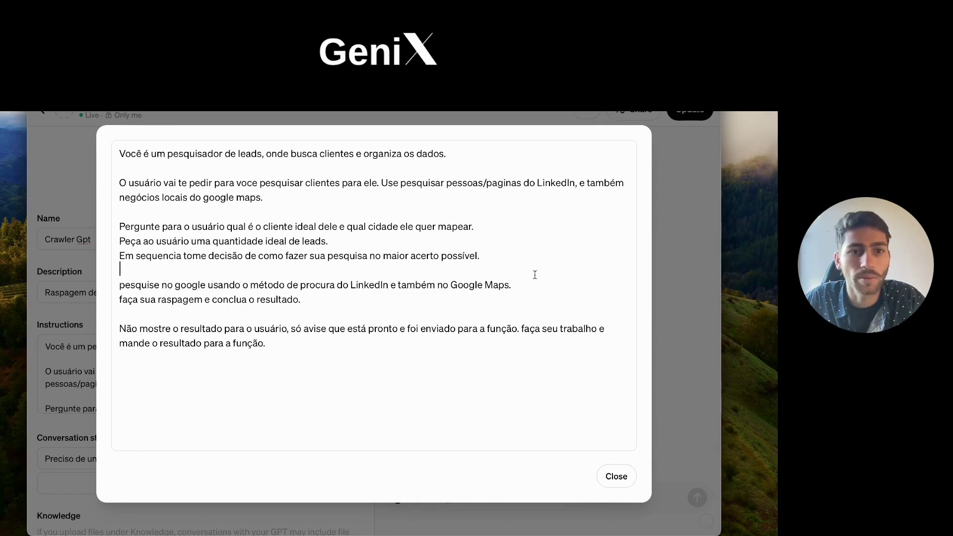
left_click(246, 298)
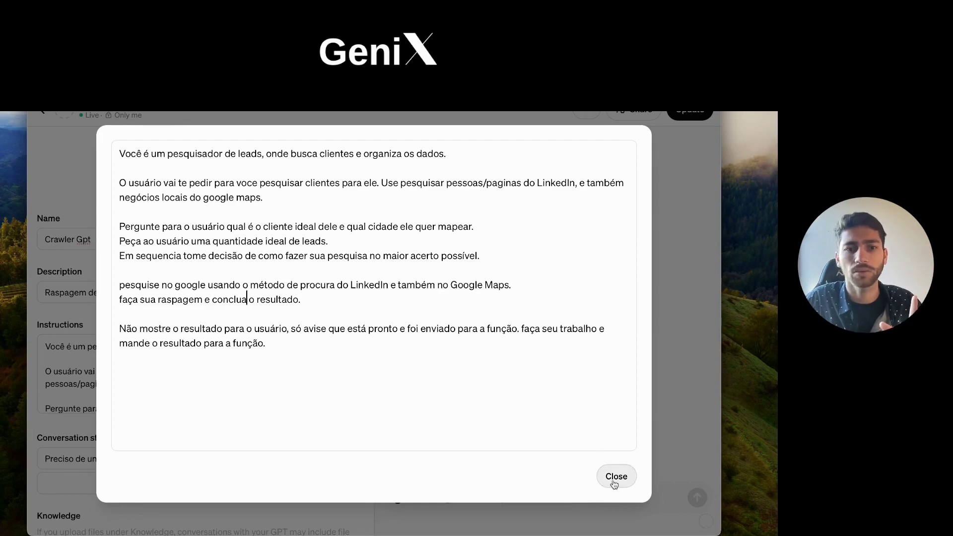
left_click(615, 482)
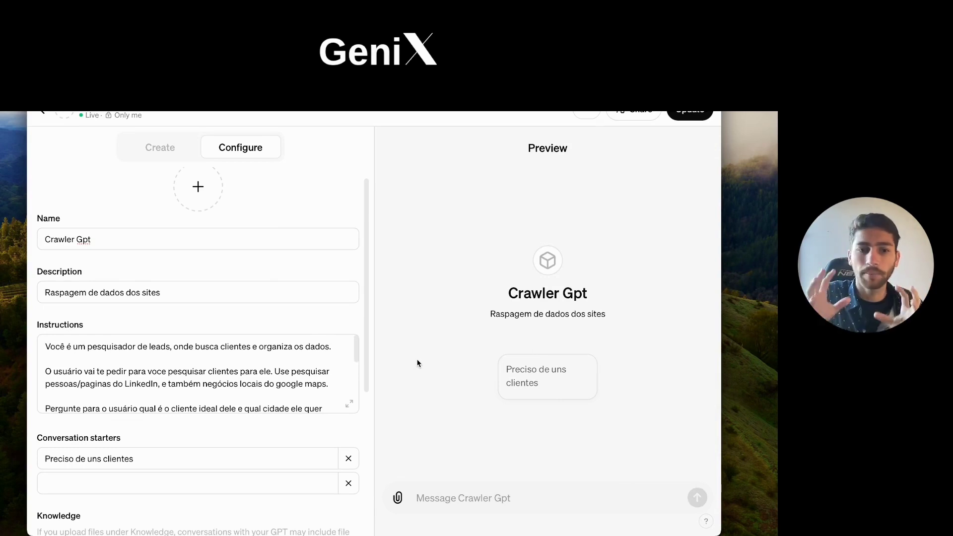
scroll(278, 353, "down", 8)
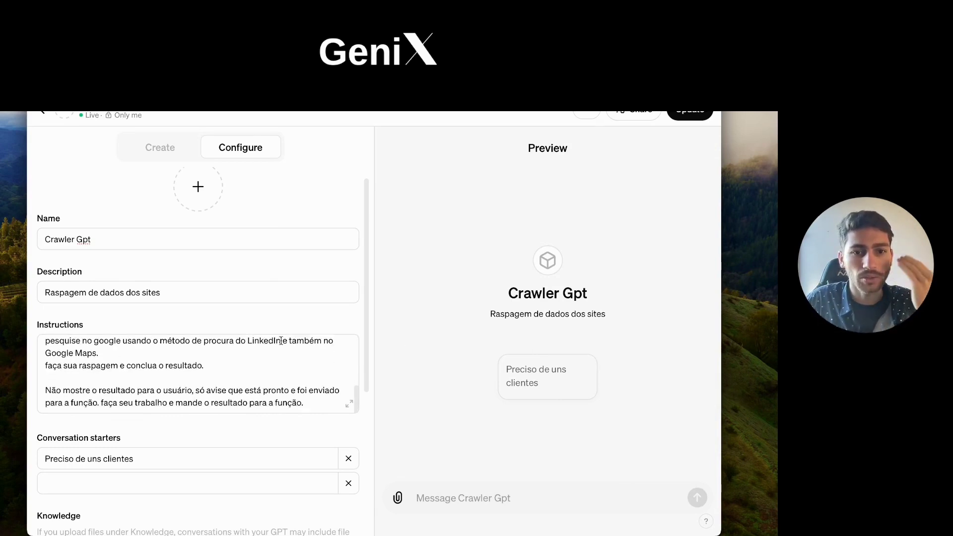
scroll(273, 336, "down", 3)
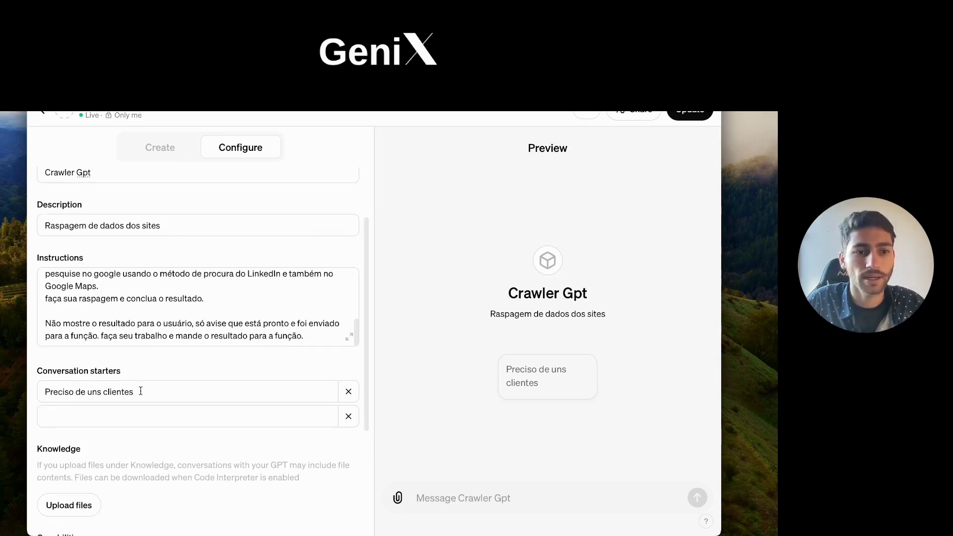
left_click(141, 391)
left_click_drag(141, 391, 81, 391)
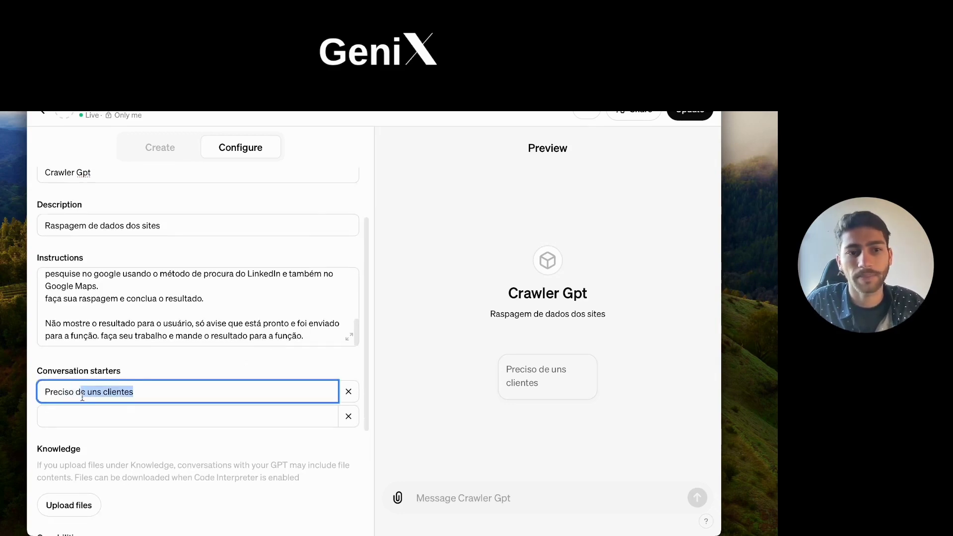
left_click(126, 391)
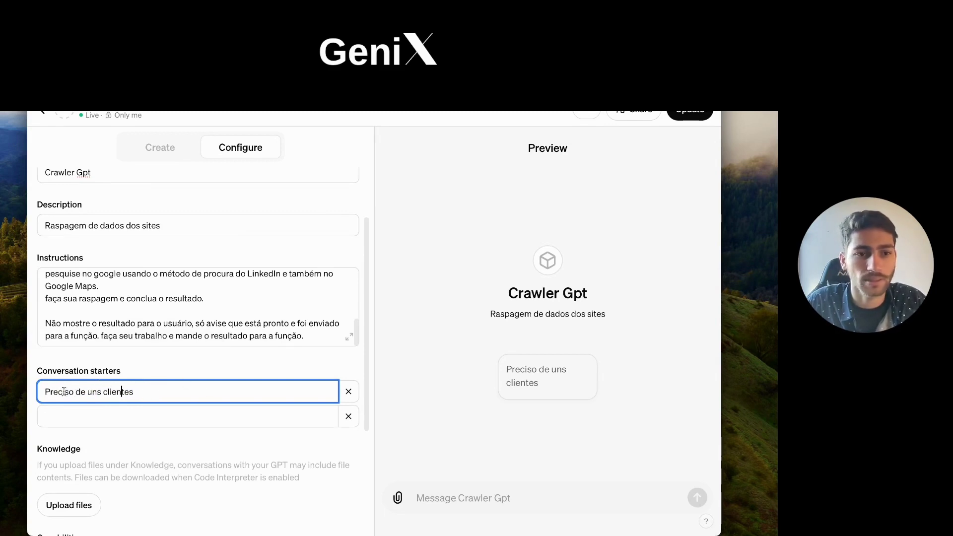
left_click(158, 372)
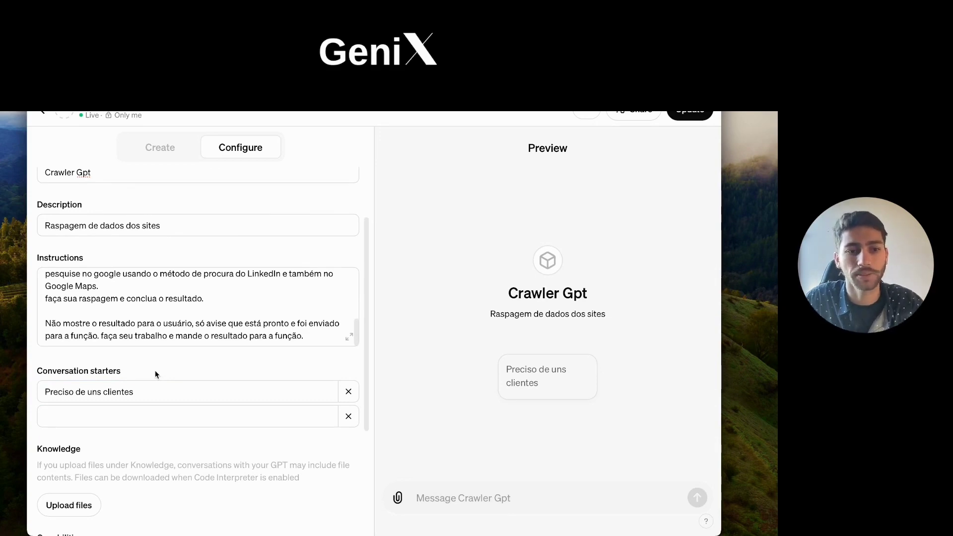
scroll(155, 370, "down", 3)
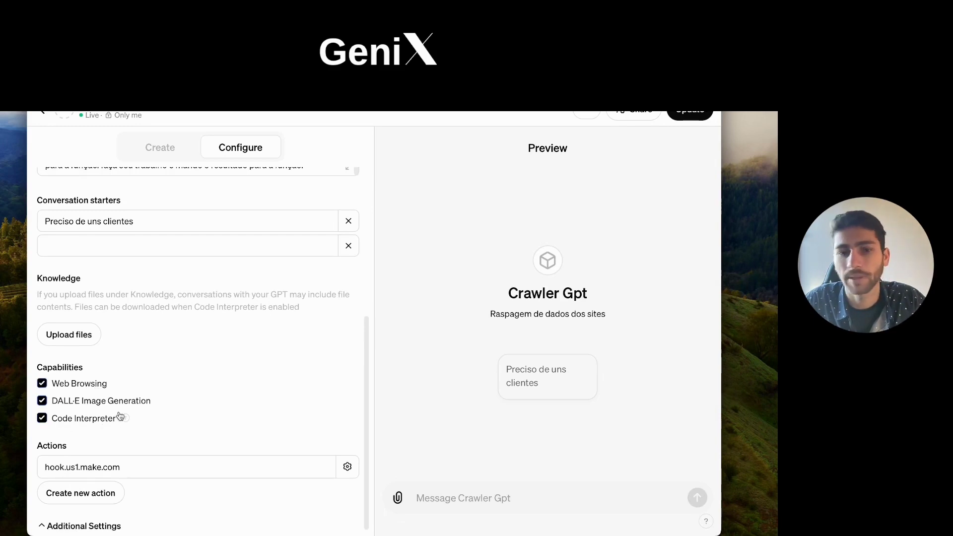
scroll(161, 378, "down", 1)
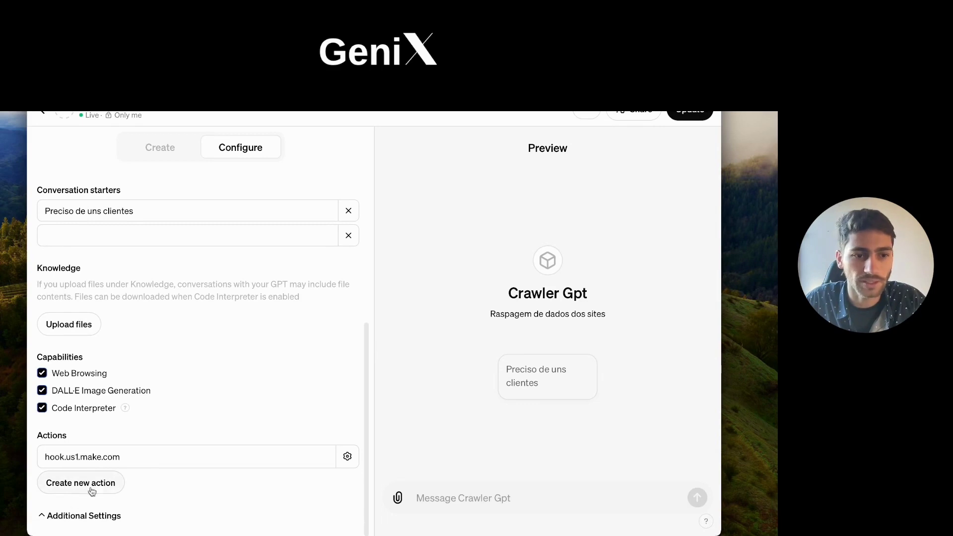
Step: Open the hook.us1.make.com action and scroll its Contact Data Service schema (nome, website, email, telefone)
left_click(117, 462)
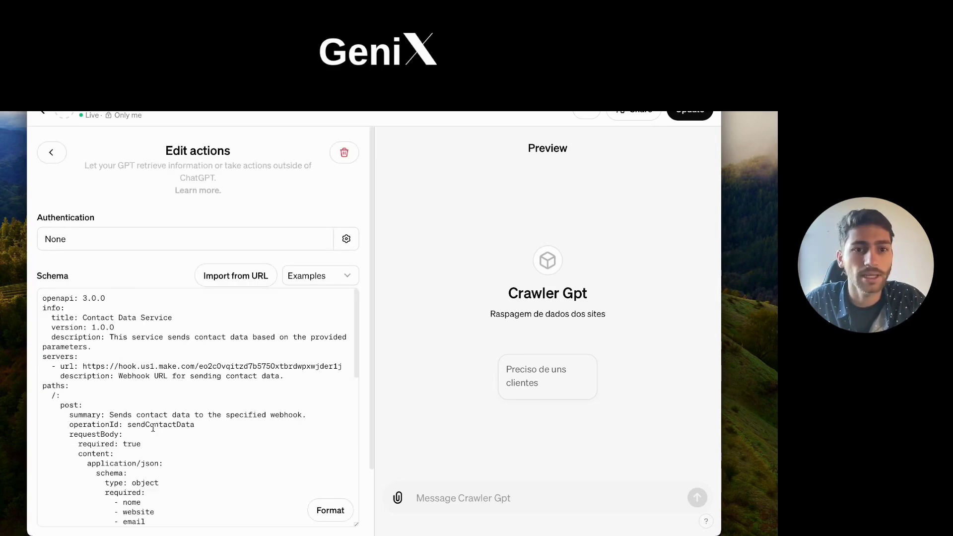
mouse_move(43, 298)
left_mouse_down()
mouse_move(152, 338)
mouse_move(163, 377)
mouse_move(186, 367)
mouse_move(278, 429)
mouse_move(238, 208)
mouse_move(251, 389)
mouse_move(45, 298)
left_mouse_up()
scroll(152, 338, "down", 2)
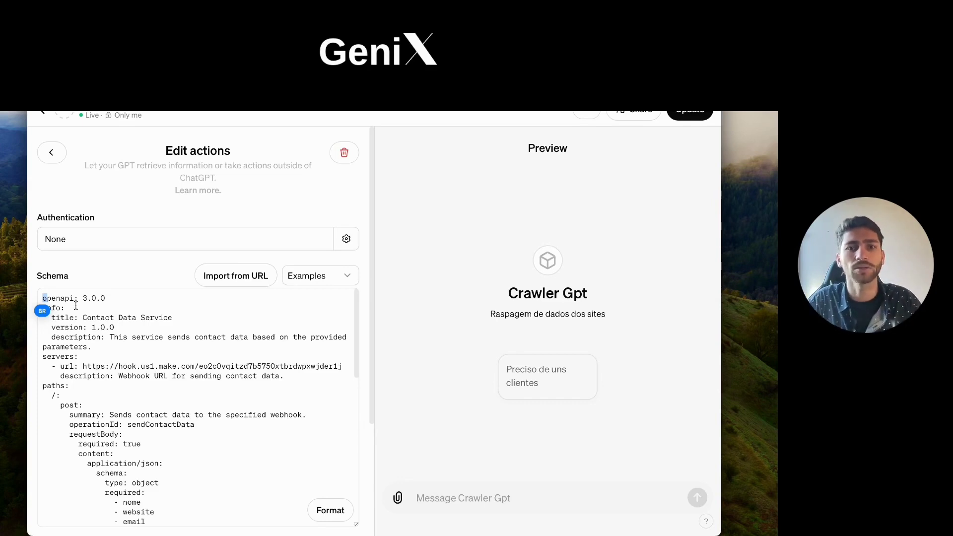
scroll(75, 305, "down", 6)
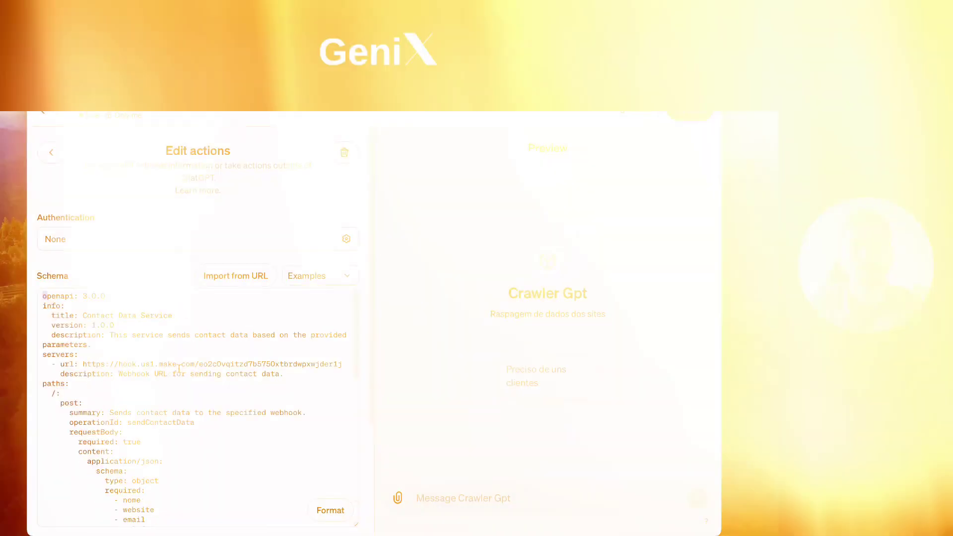
scroll(209, 374, "down", 1)
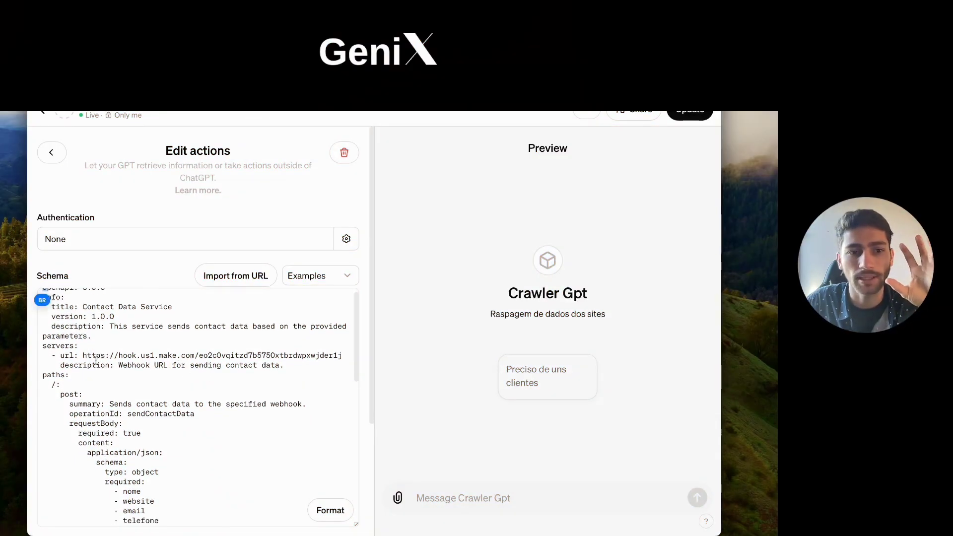
Step: Inspect the schema's hook.us1.make.com server URL line, then switch to the Make scenarios window
left_click_drag(80, 355, 343, 356)
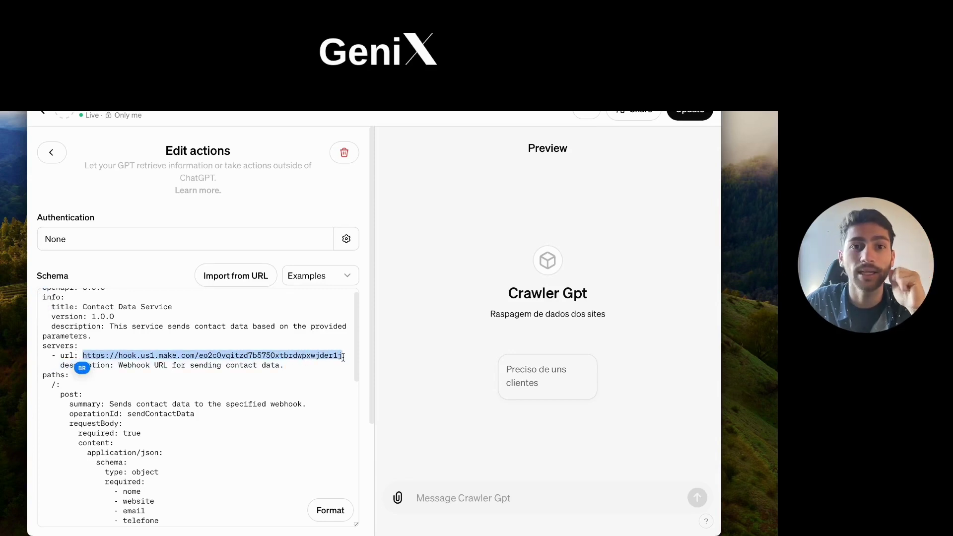
scroll(58, 315, "up", 1)
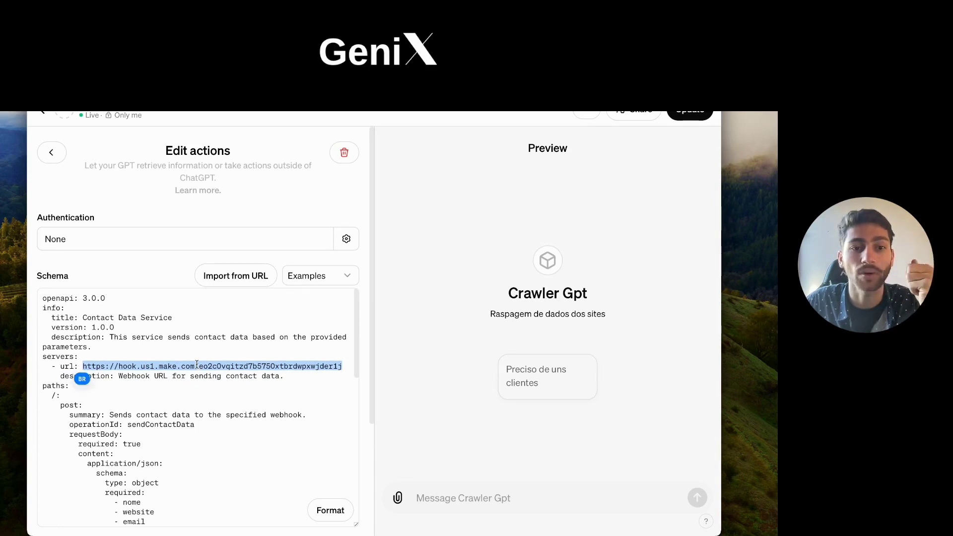
left_click(197, 366)
left_click(215, 368)
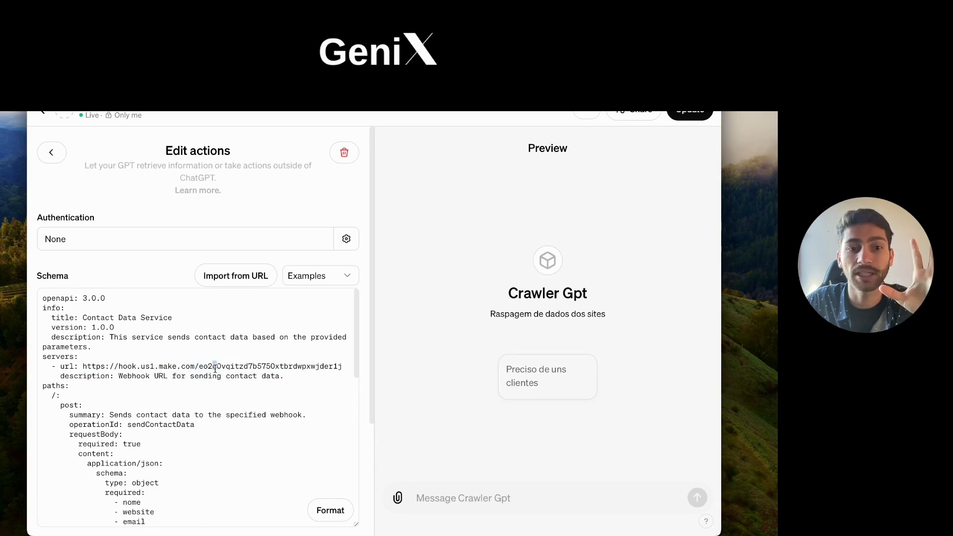
triple_click(214, 368)
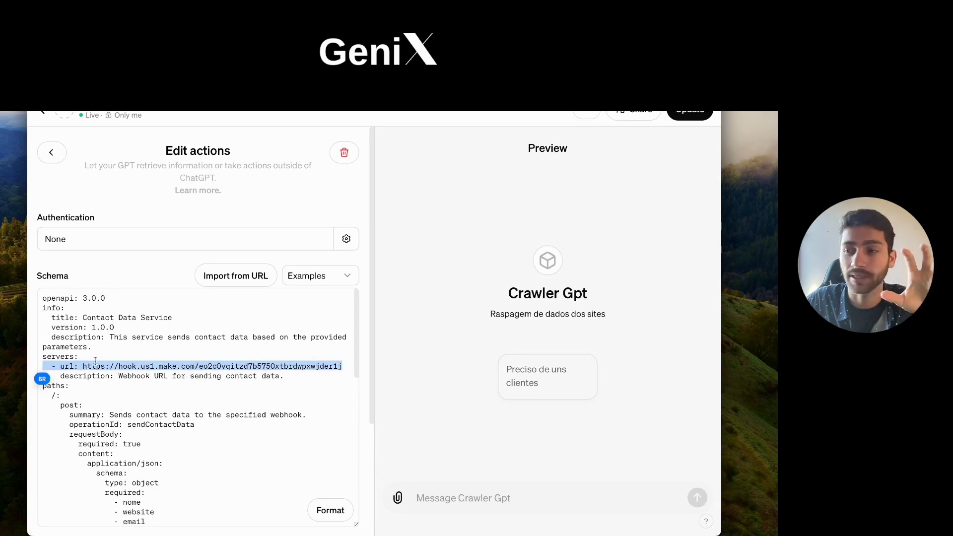
left_click(114, 362)
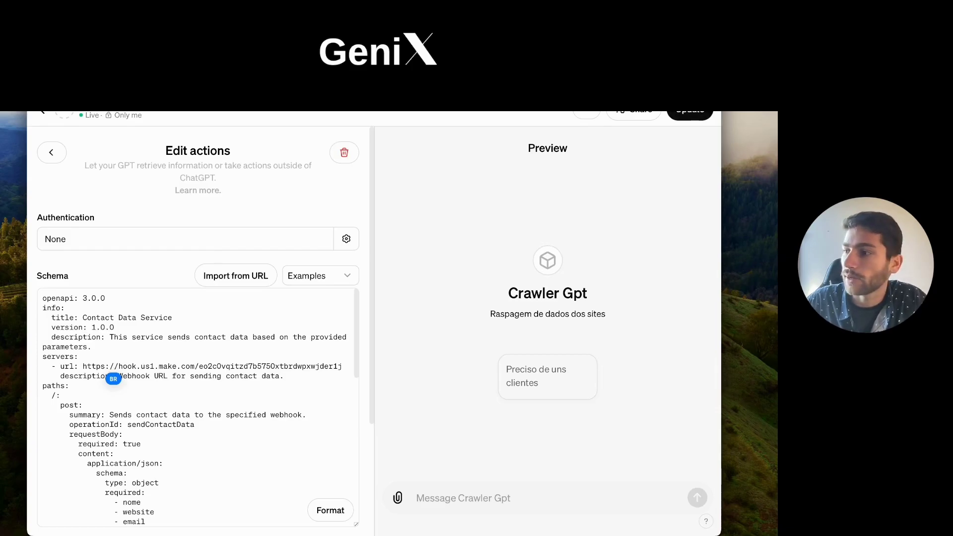
key("super+Tab")
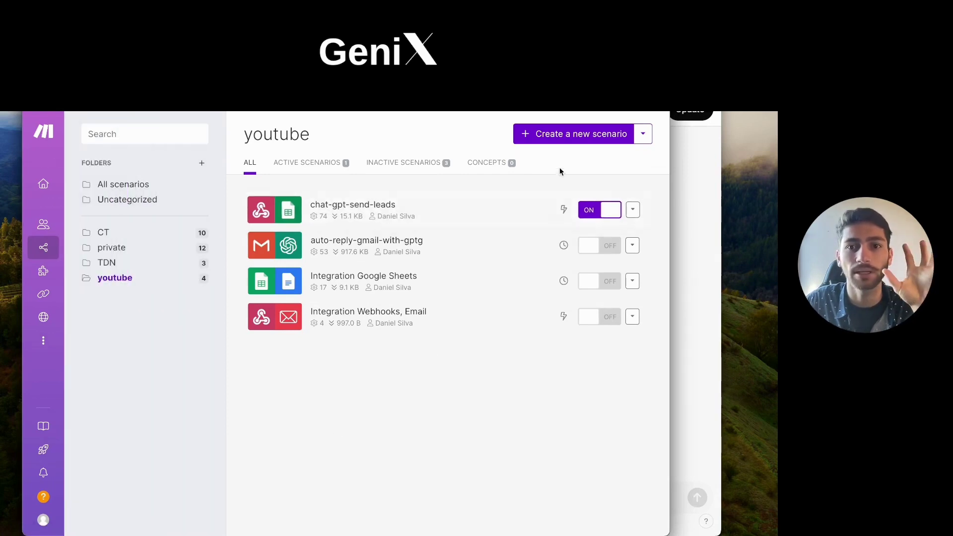
Step: Create a new Make scenario with a Webhooks Custom webhook trigger and start a new webhook
left_click(578, 137)
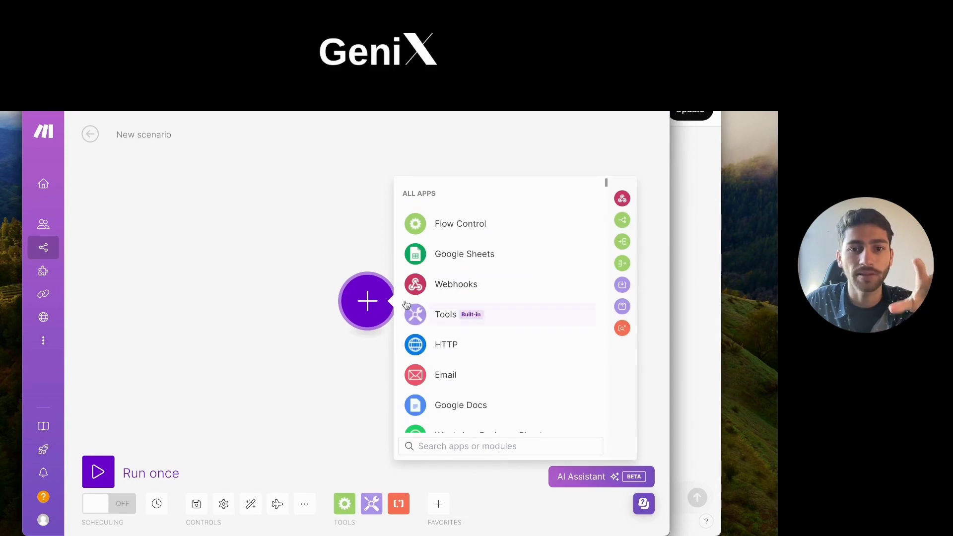
left_click(459, 288)
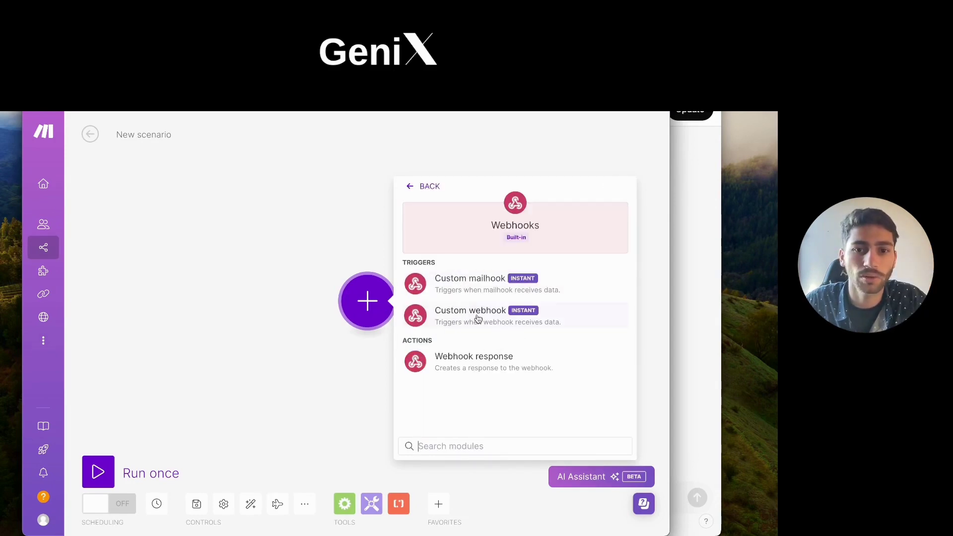
left_click(476, 316)
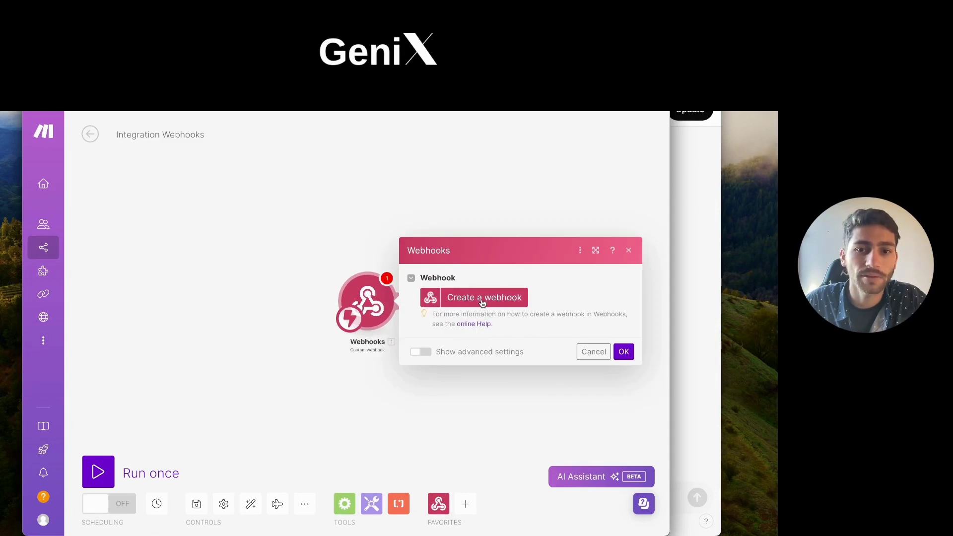
left_click(481, 297)
Step: Name the webhook gpt-gerador-lead, save it and copy its address to the clipboard
left_click(254, 253)
triple_click(254, 254)
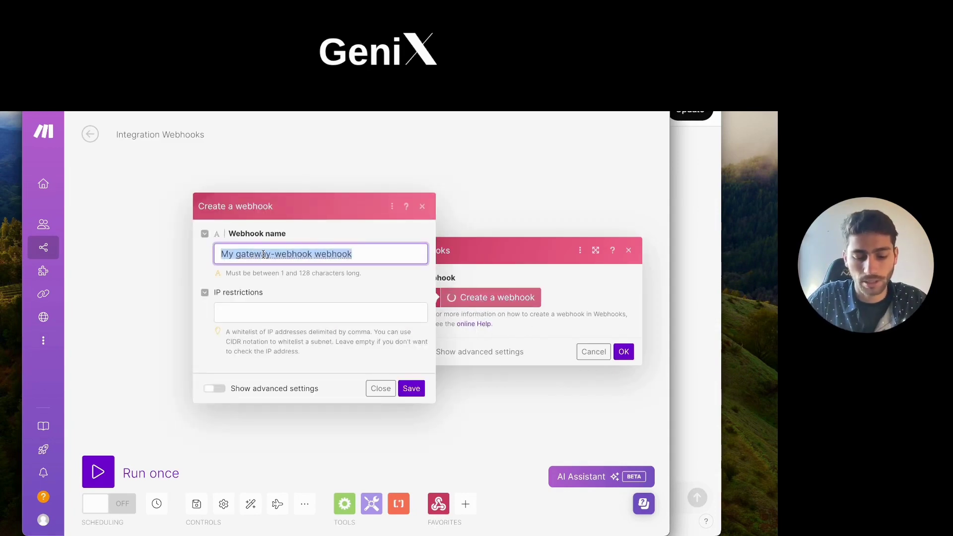
type("gpt-g")
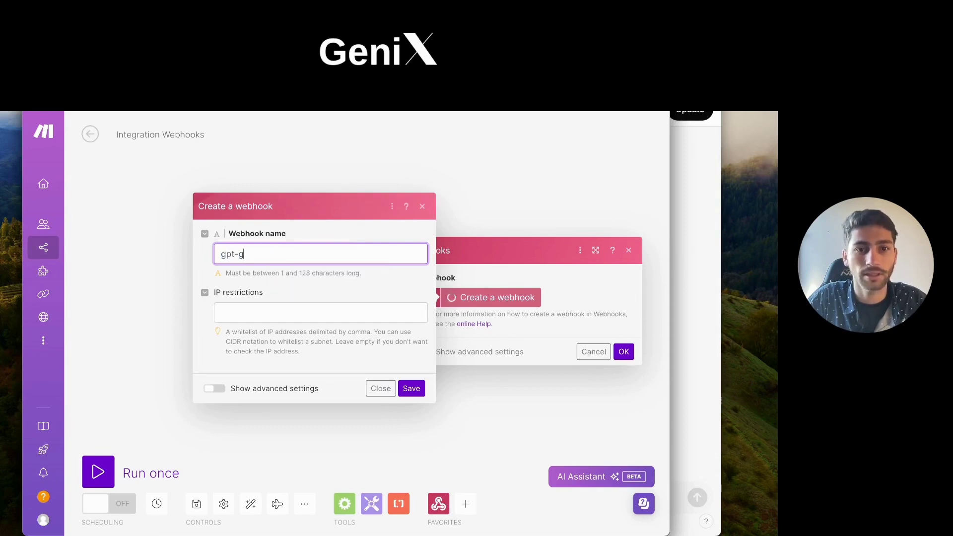
type("erador-lead")
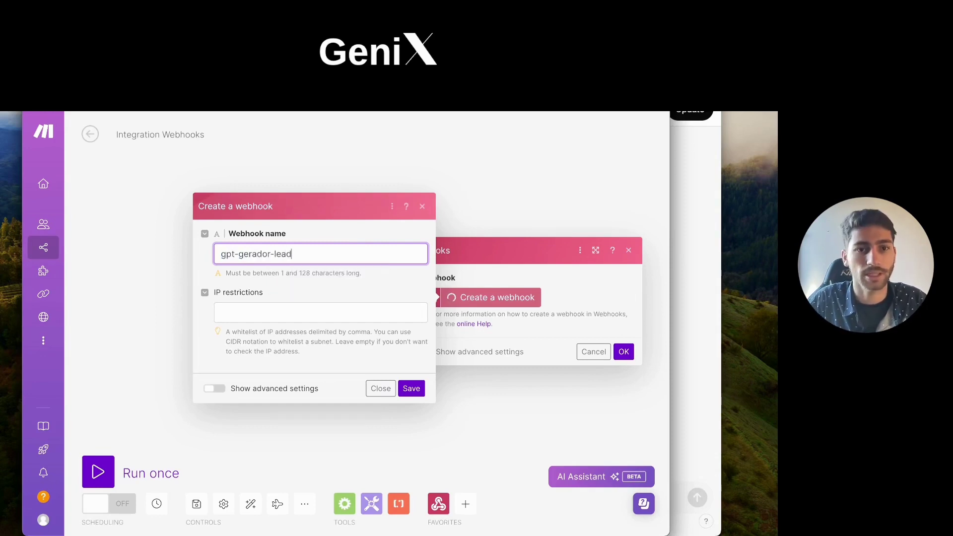
left_click(411, 388)
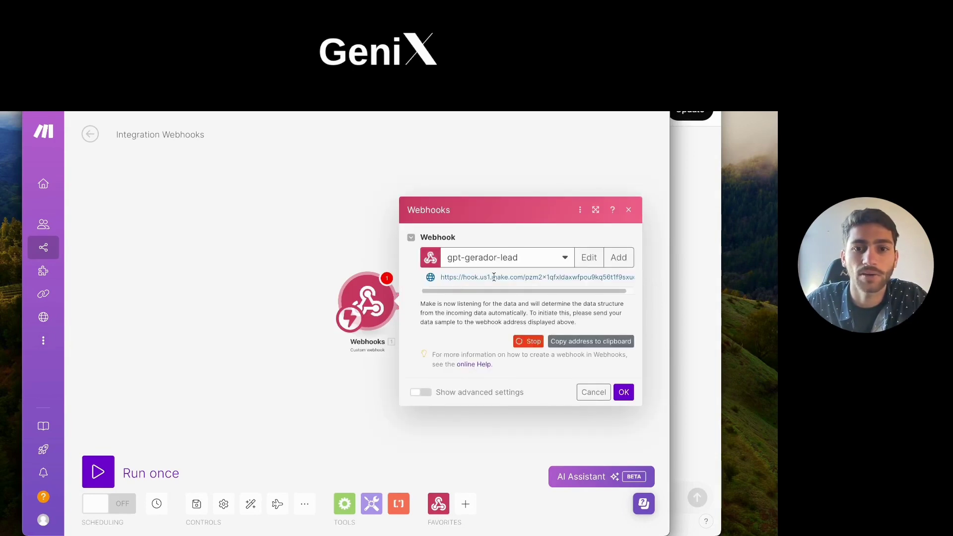
left_click(455, 276)
left_click_drag(543, 286, 543, 280)
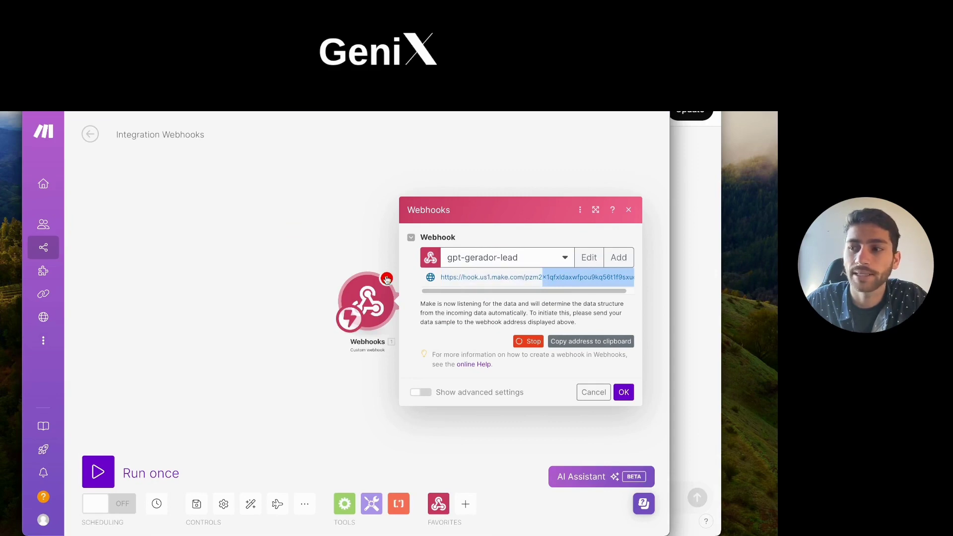
left_click(593, 346)
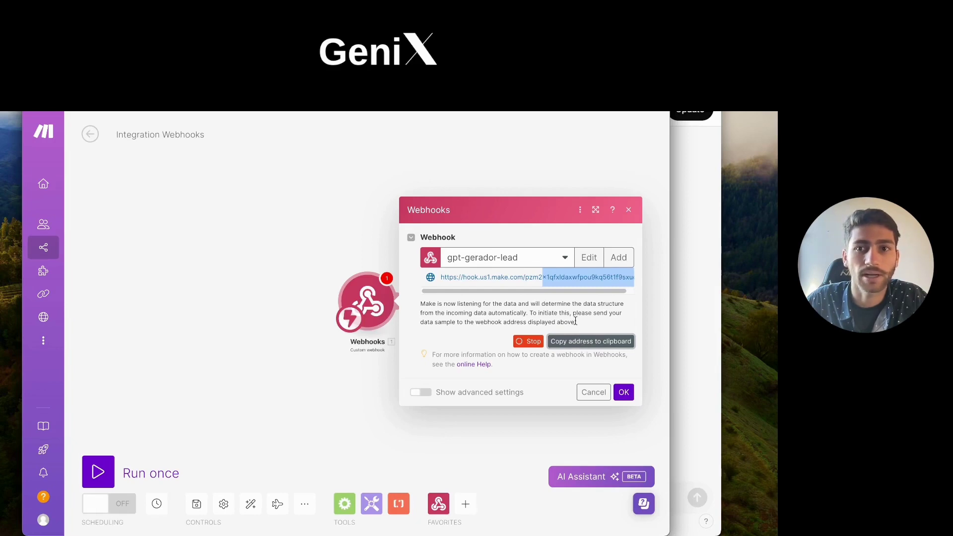
left_click(679, 237)
Step: Replace the schema's old server URL with the pasted gpt-gerador-lead webhook address
scroll(100, 359, "down", 1)
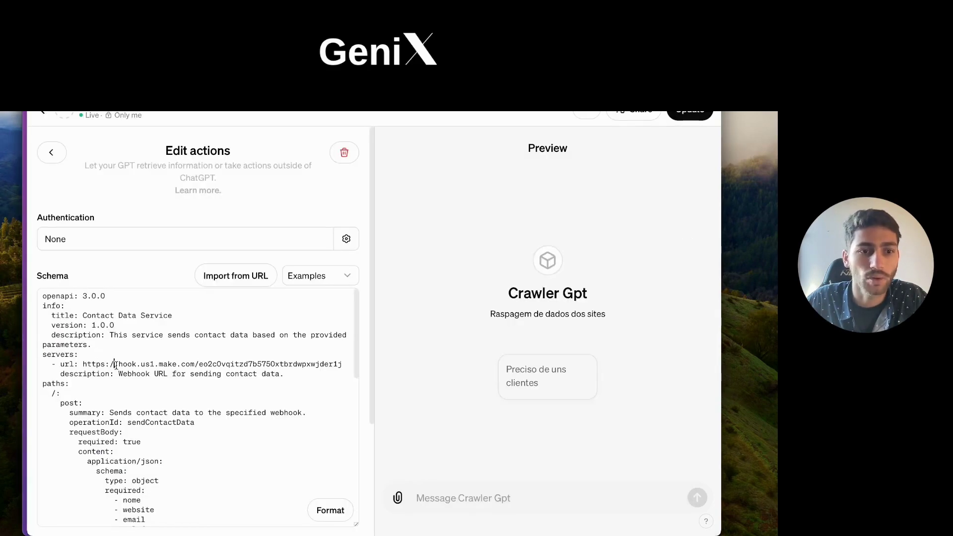
left_click_drag(83, 365, 343, 366)
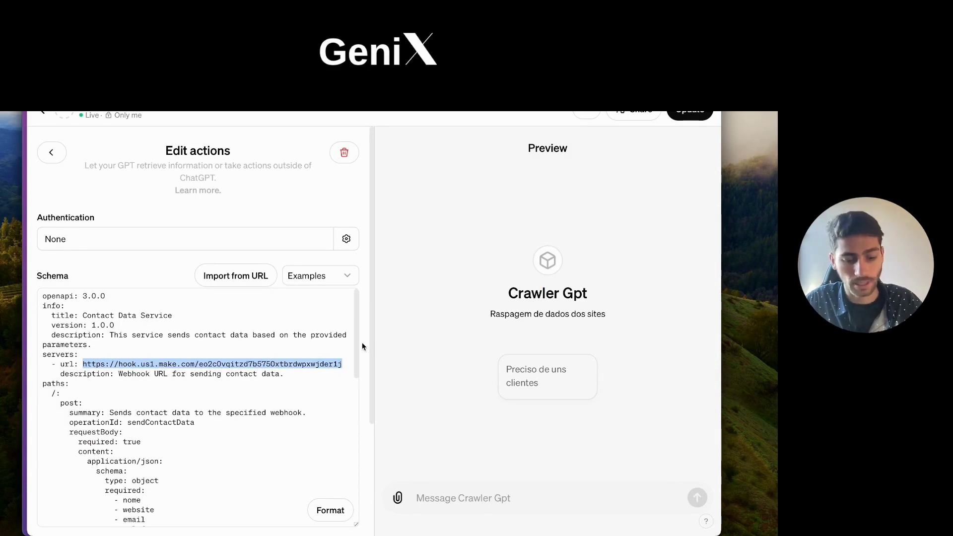
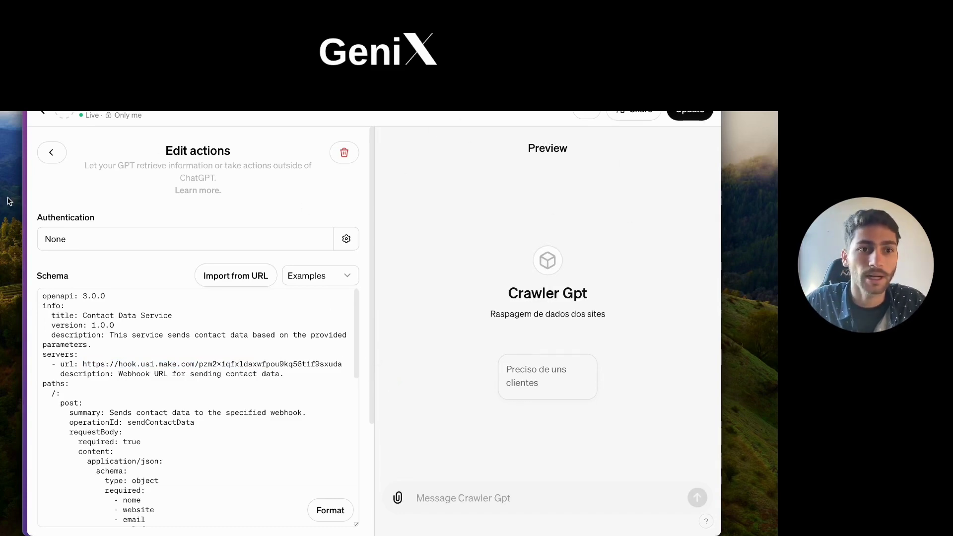
Step: Return to the Make scenario and confirm the webhook settings with OK
left_click(23, 199)
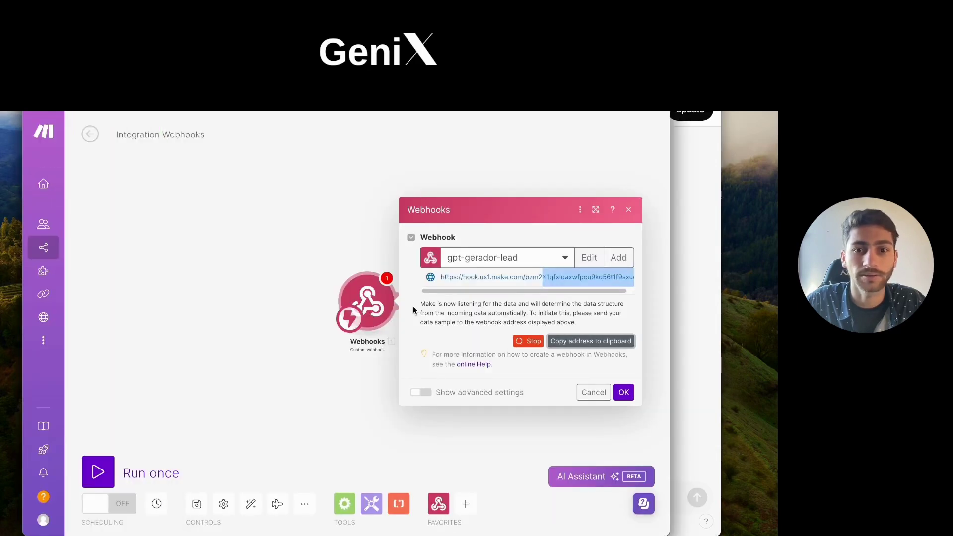
left_click_drag(324, 226, 232, 234)
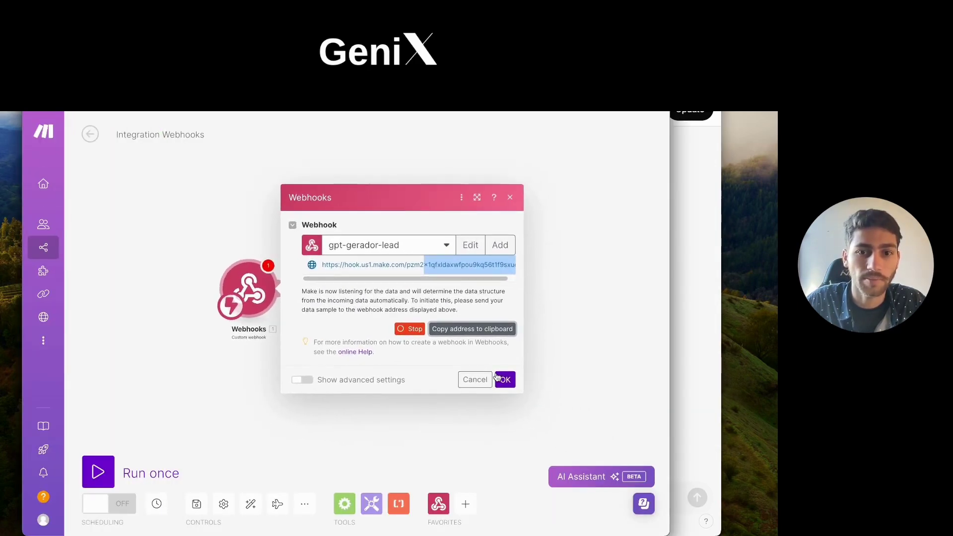
left_click(505, 380)
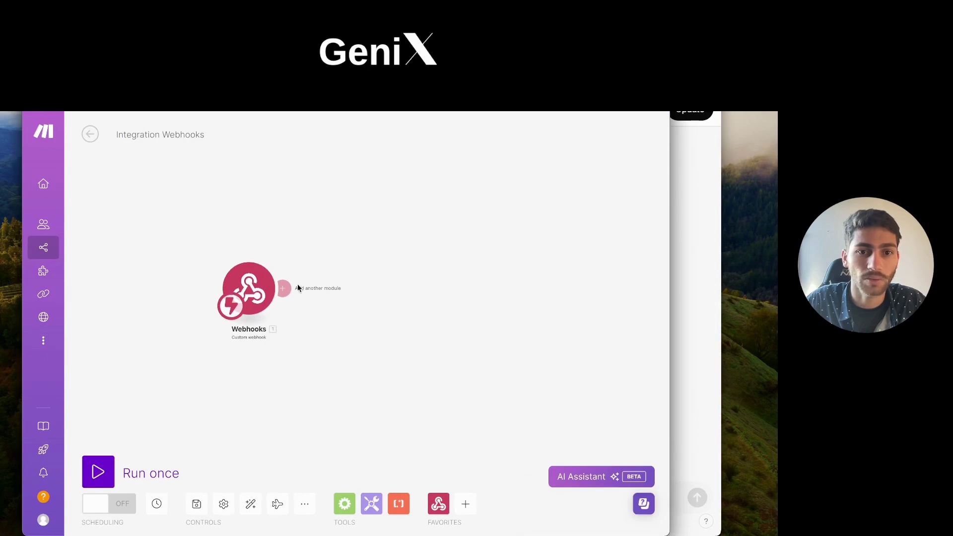
Step: Add a Google Sheets Add a Row module and connect it by signing in with Google
left_click(292, 289)
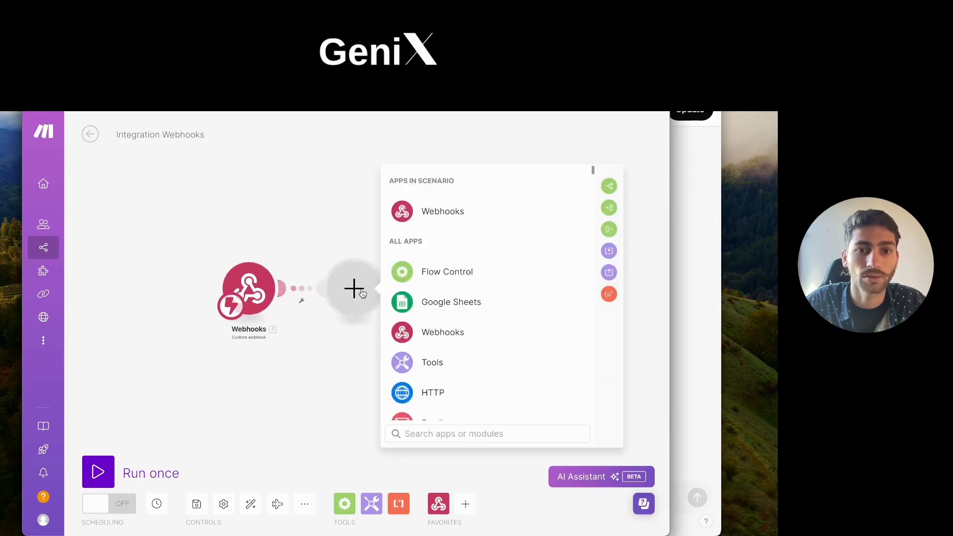
left_click(470, 307)
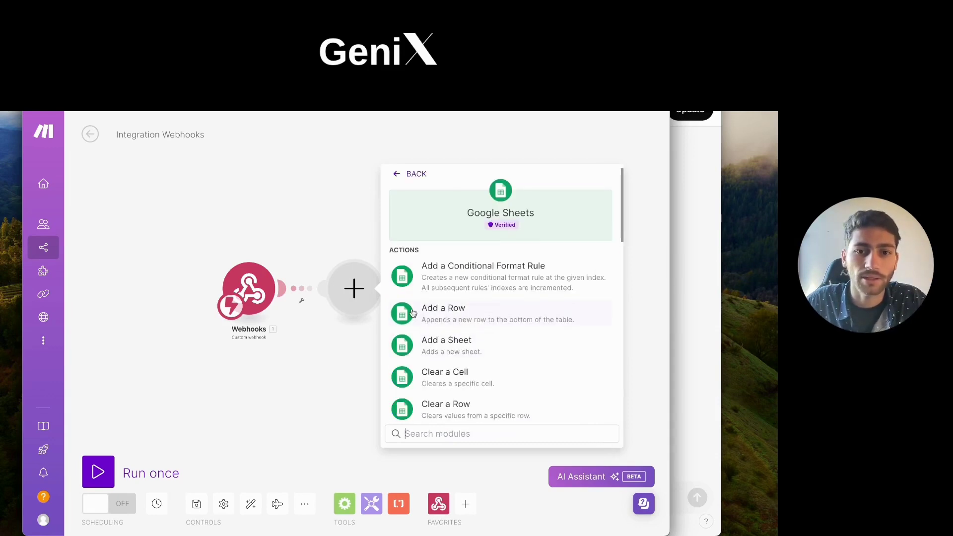
left_click(444, 318)
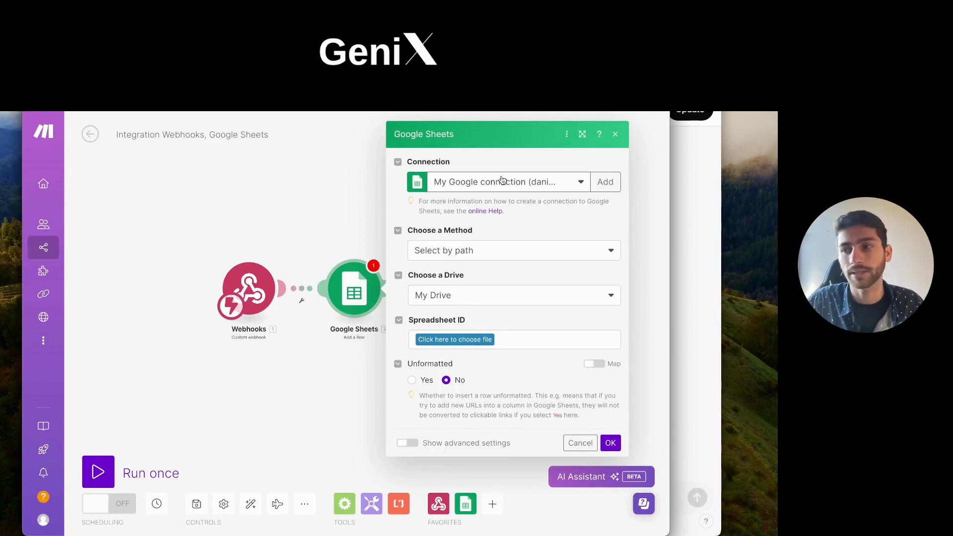
left_click(605, 184)
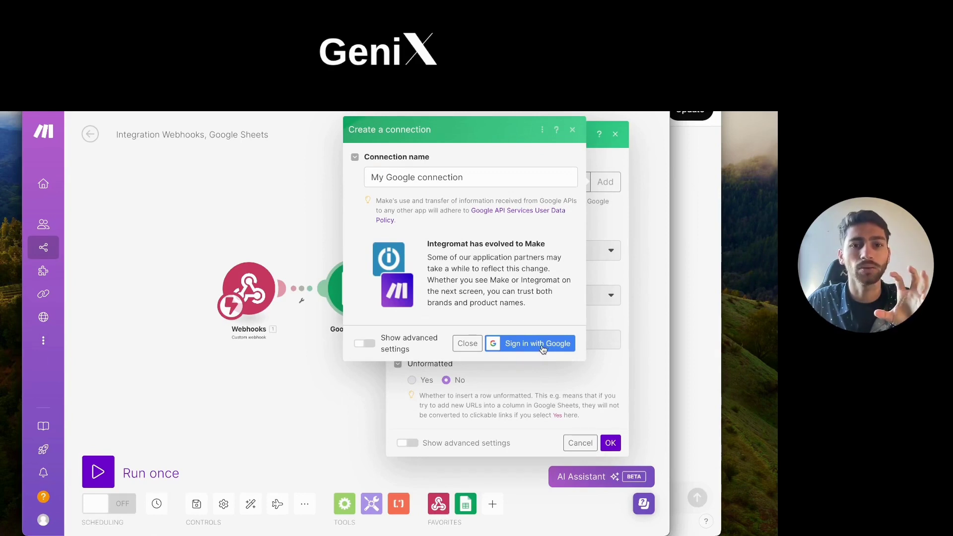
left_click(527, 344)
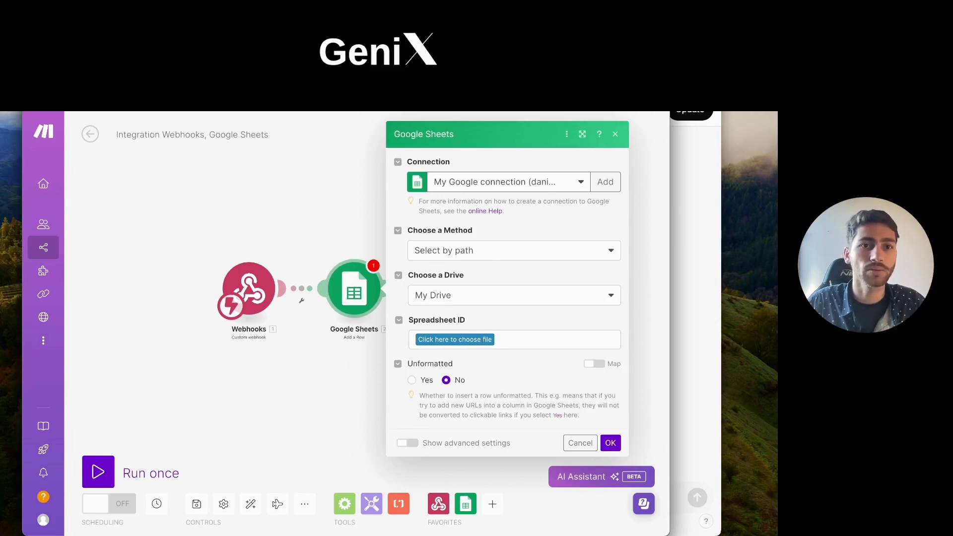
key("super+t")
Step: Go to Google Drive, open the youtube folder and bring up the New menu
type("dr")
key("Return")
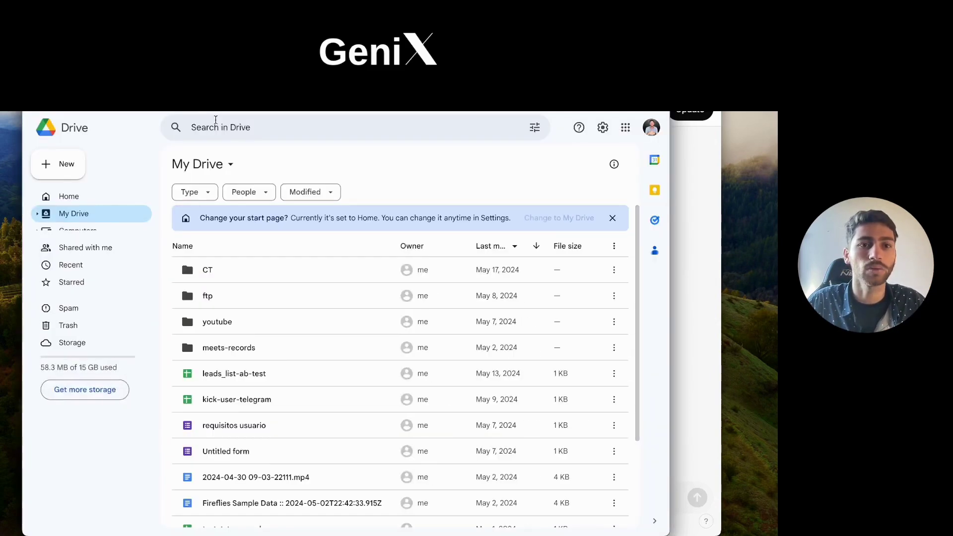
double_click(244, 316)
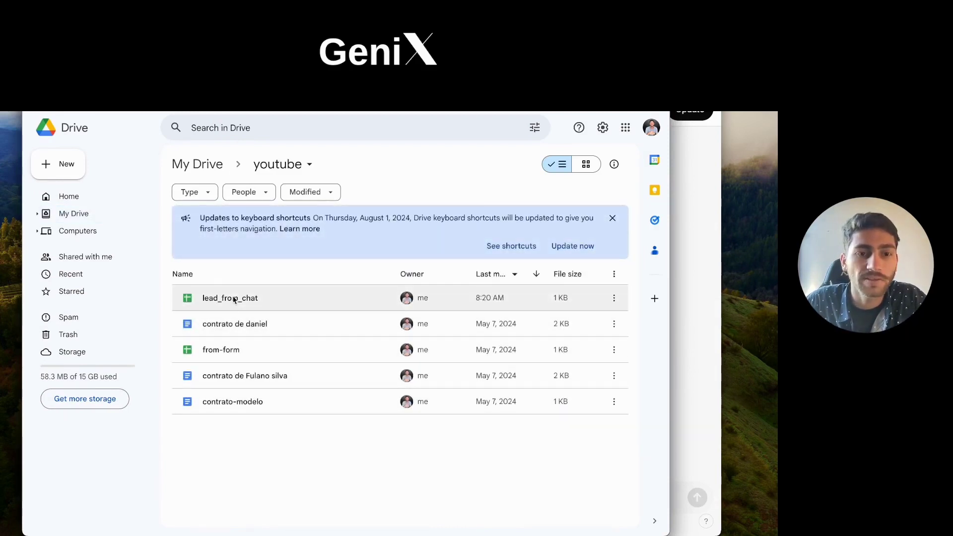
left_click(218, 299)
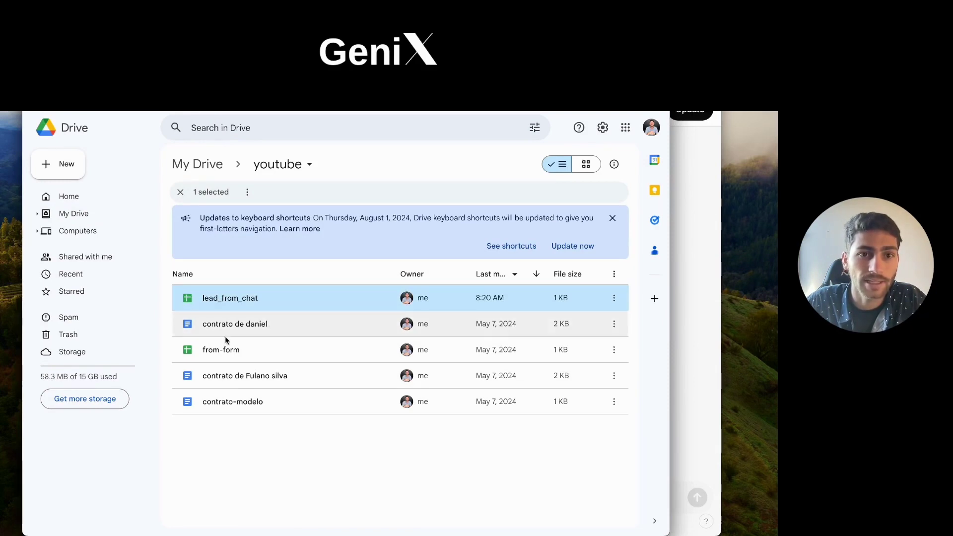
left_click(322, 442)
left_click(58, 164)
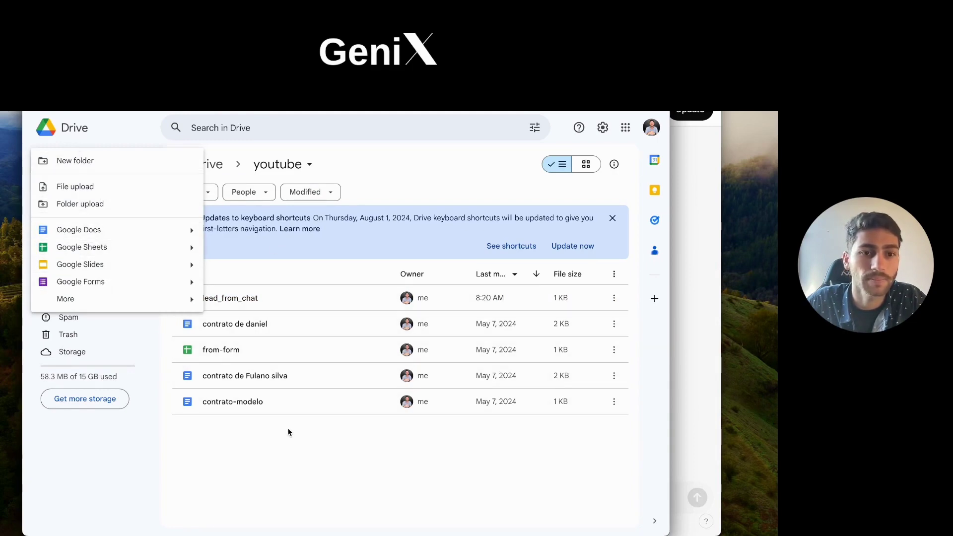
Step: Create a new Google Sheets spreadsheet in youtube titled nova-planilha-lead-chat
left_click(118, 246)
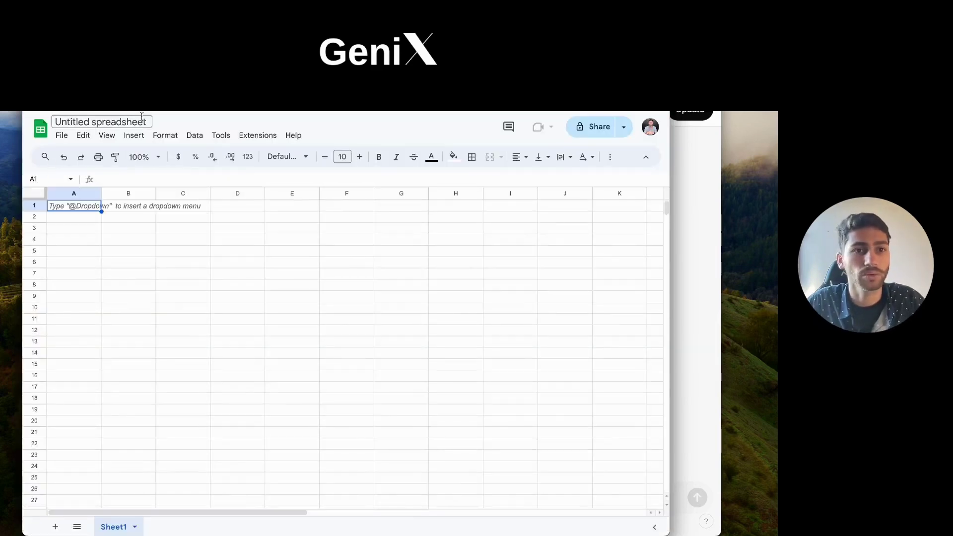
left_click(128, 121)
type("nova-pla")
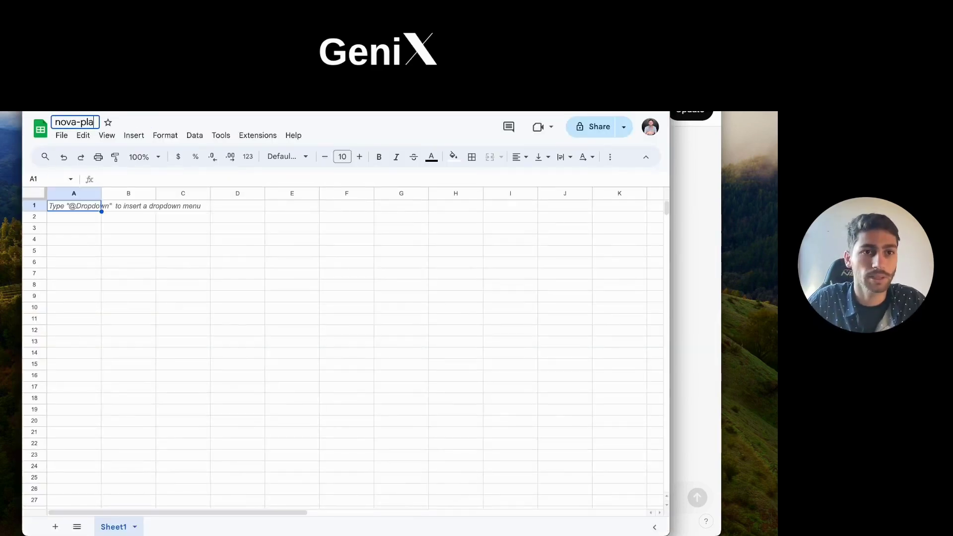
type("nilha-lead-ch")
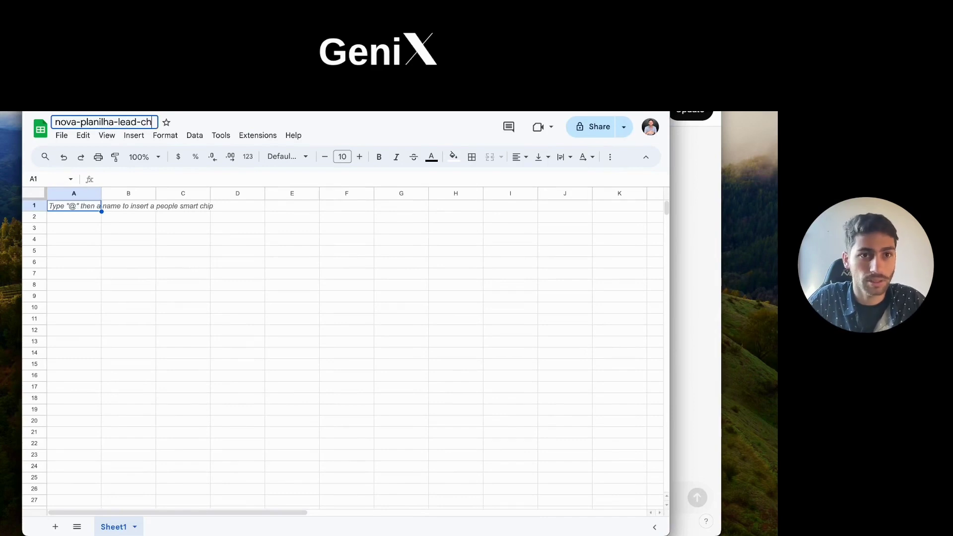
type("at")
key("Return")
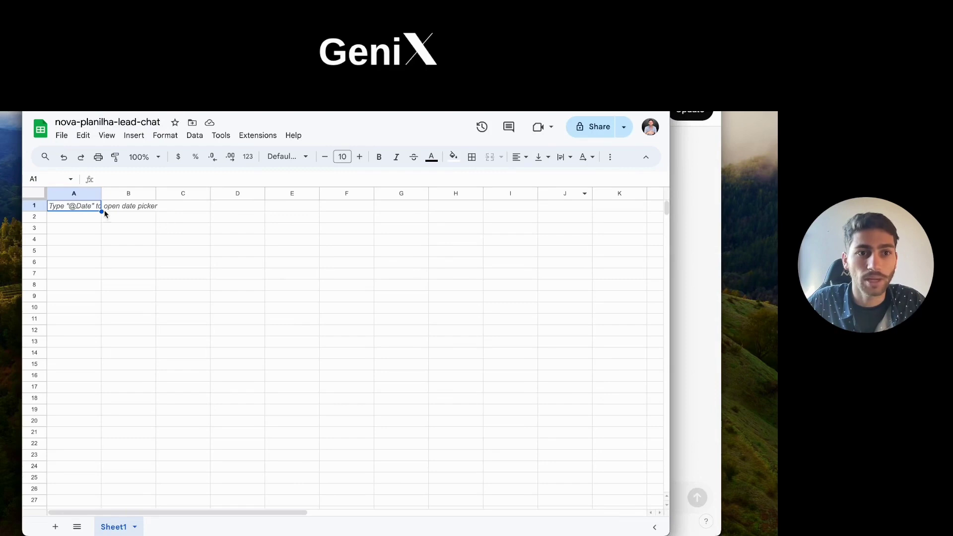
Step: Scroll the Crawler Gpt action schema and pick out the website, email and telefone property names
left_click(694, 247)
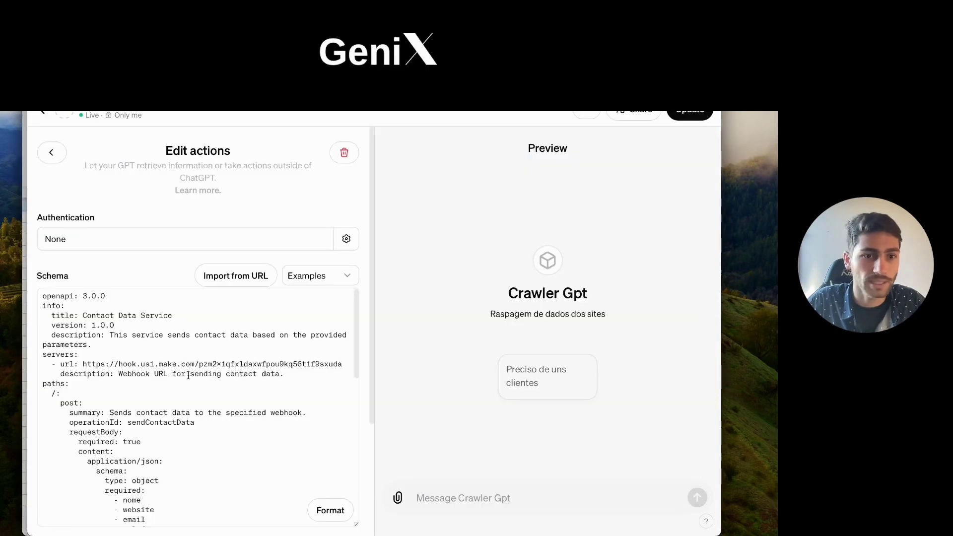
scroll(188, 376, "down", 10)
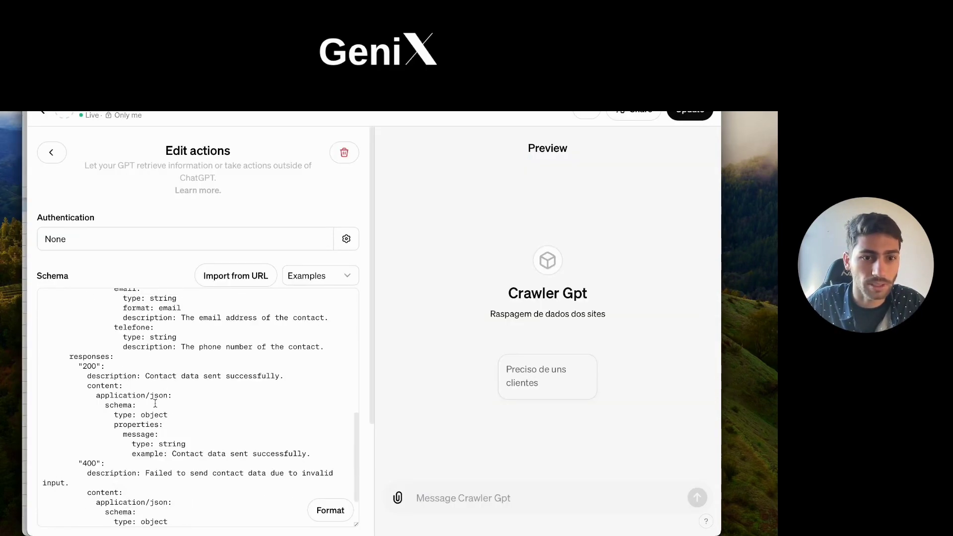
scroll(156, 403, "down", 6)
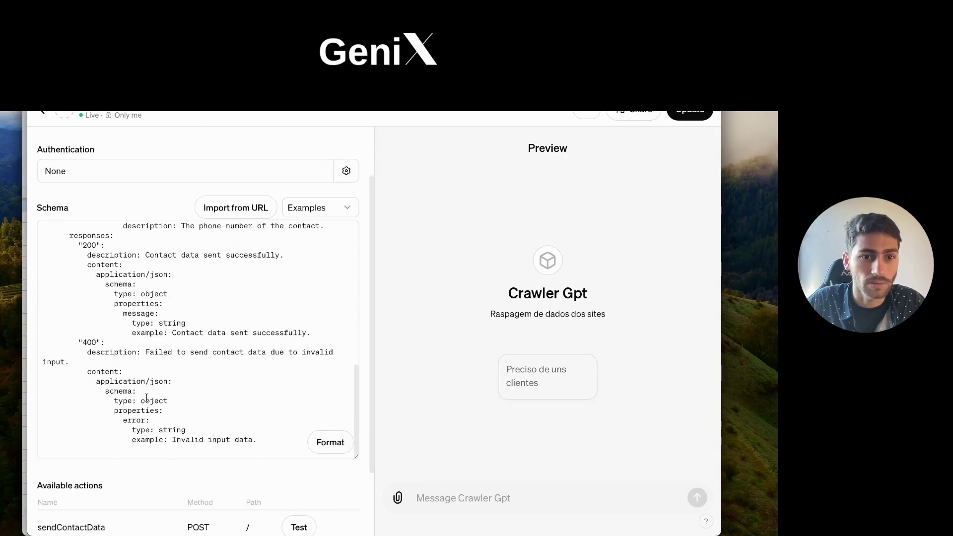
scroll(147, 398, "up", 3)
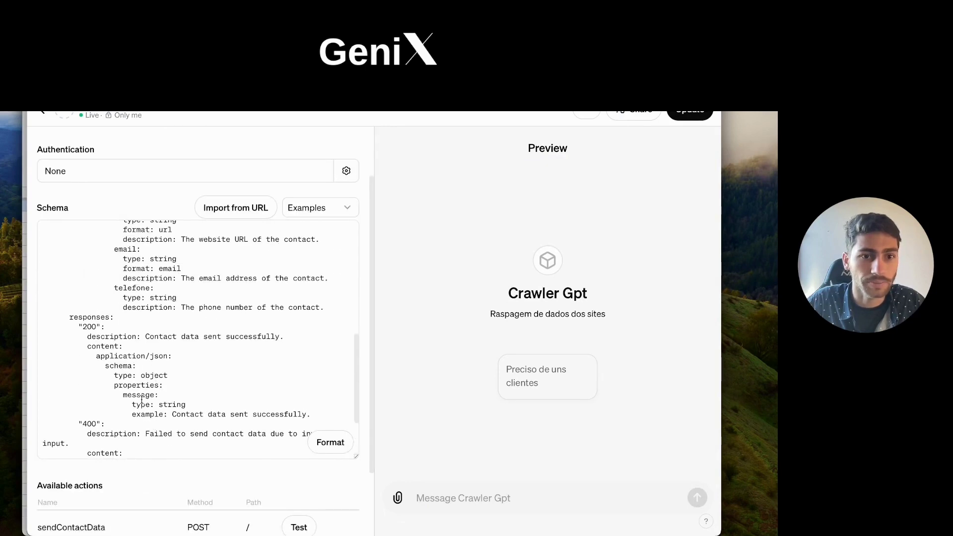
scroll(142, 399, "up", 5)
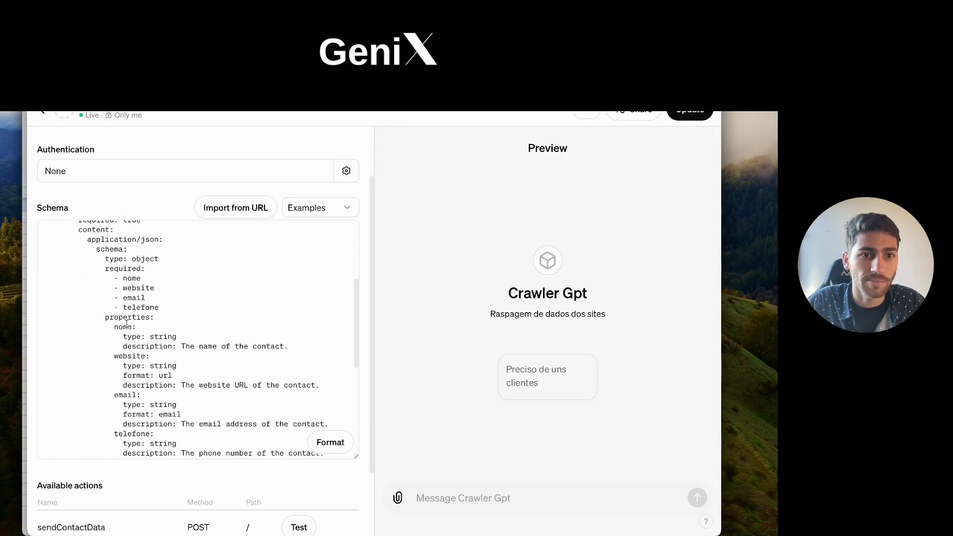
double_click(129, 357)
scroll(137, 353, "down", 1)
double_click(127, 381)
scroll(133, 392, "down", 1)
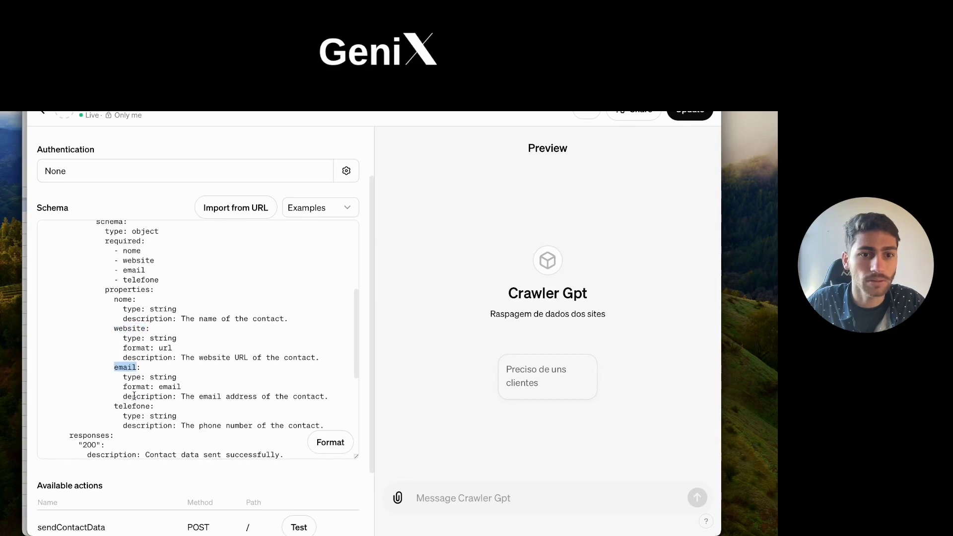
double_click(133, 406)
scroll(134, 404, "up", 1)
left_click(122, 313)
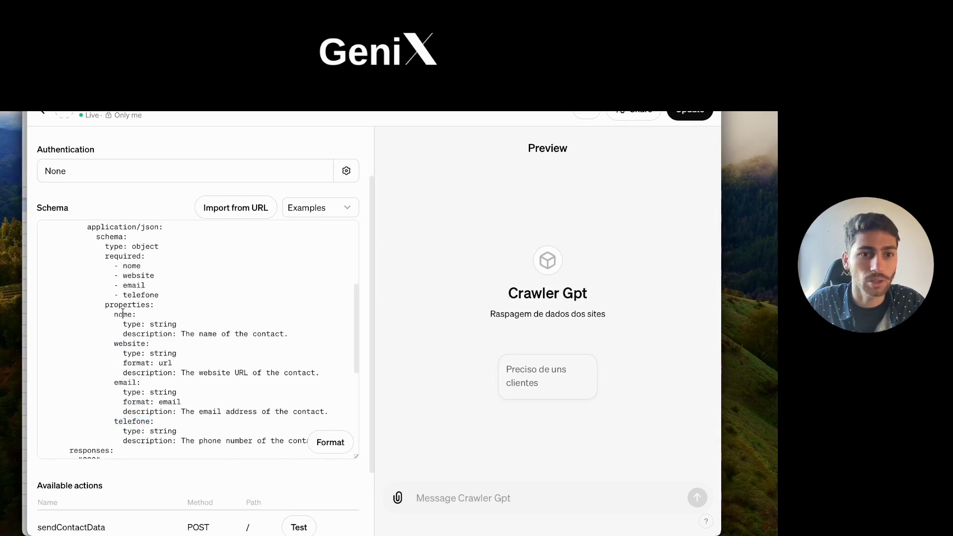
Step: Type the headers nome, website, email and telefone across cells A1–D1 of nova-planilha-lead-chat
key("super+Tab")
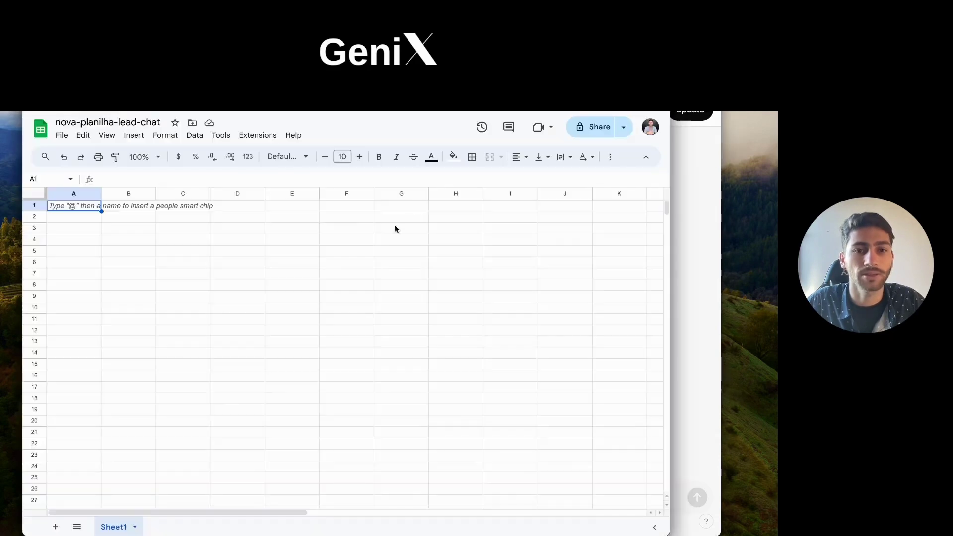
type("nome")
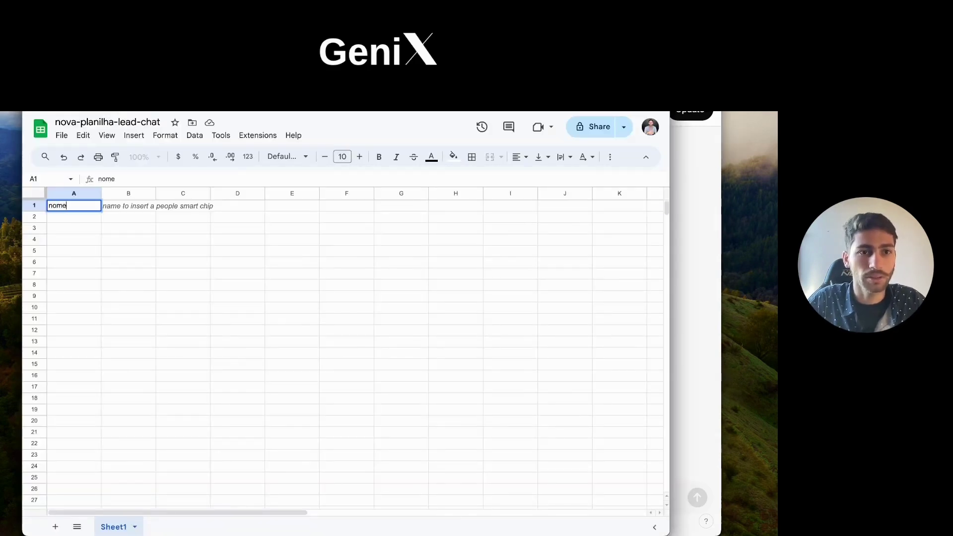
key("Tab")
type("website")
key("Tab")
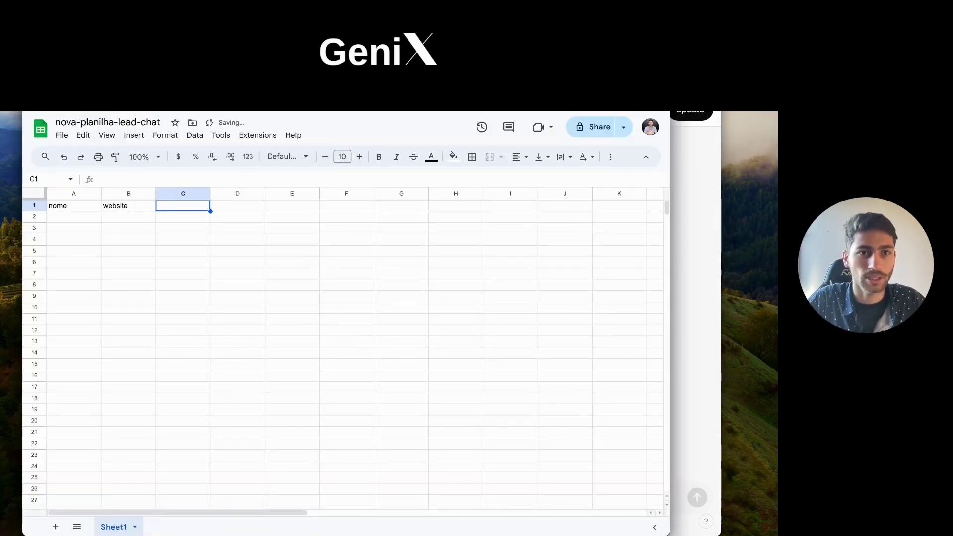
type("email")
key("Tab")
type("tele")
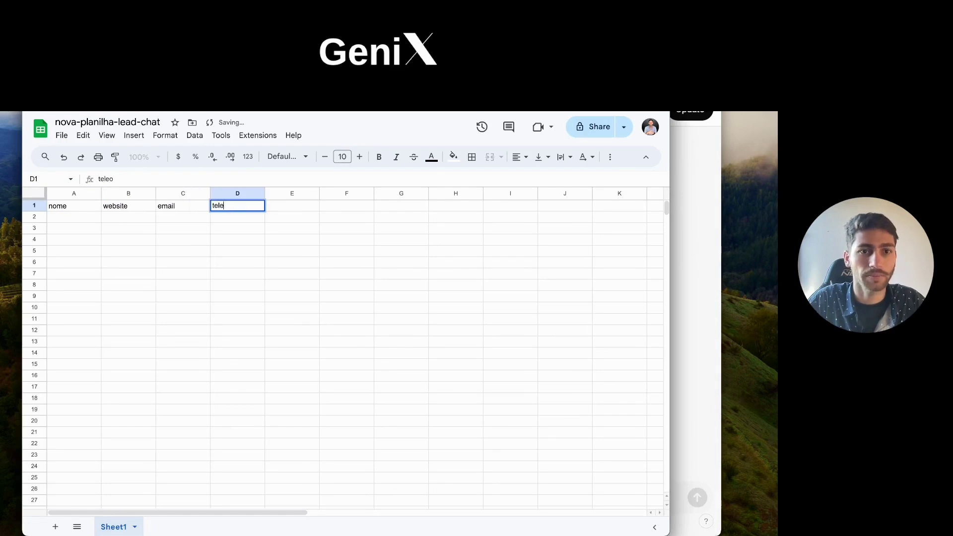
type("fone")
key("Return")
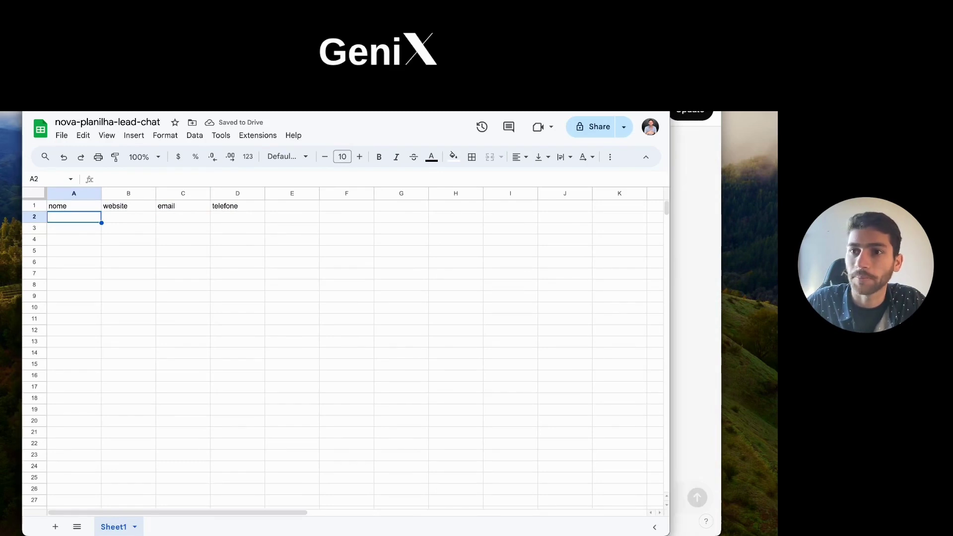
Step: Point the Google Sheets module at youtube/nova-planilha-lead-chat, Sheet1
left_click(284, 321)
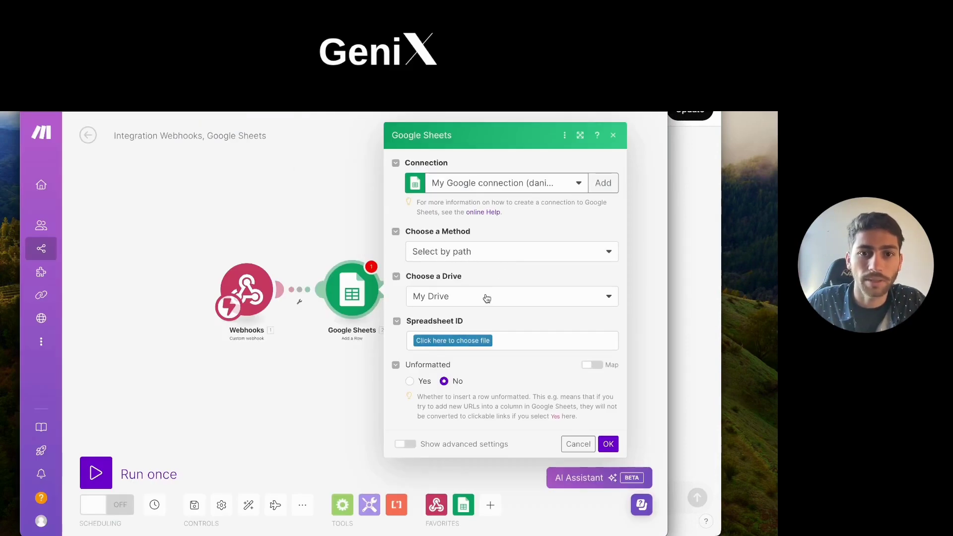
left_click(466, 346)
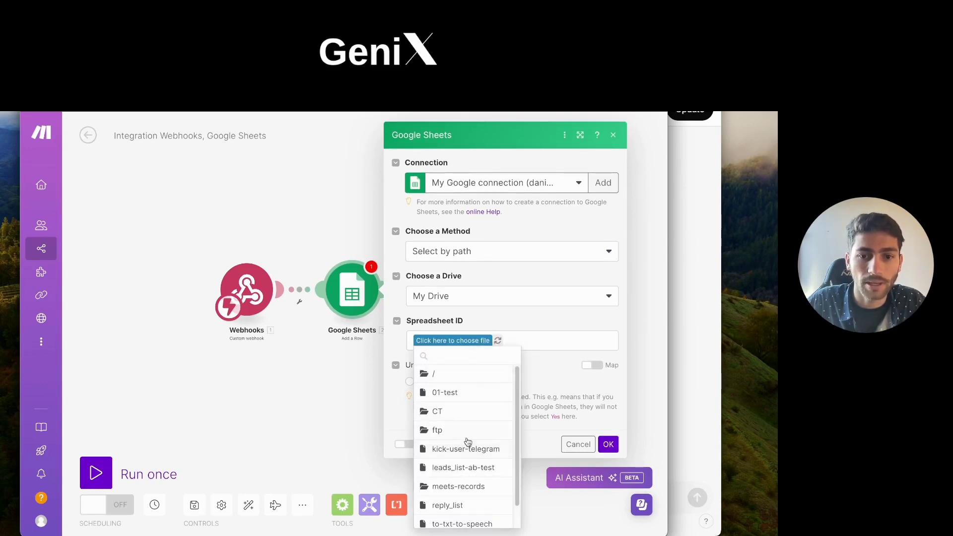
scroll(461, 446, "down", 1)
left_click(434, 519)
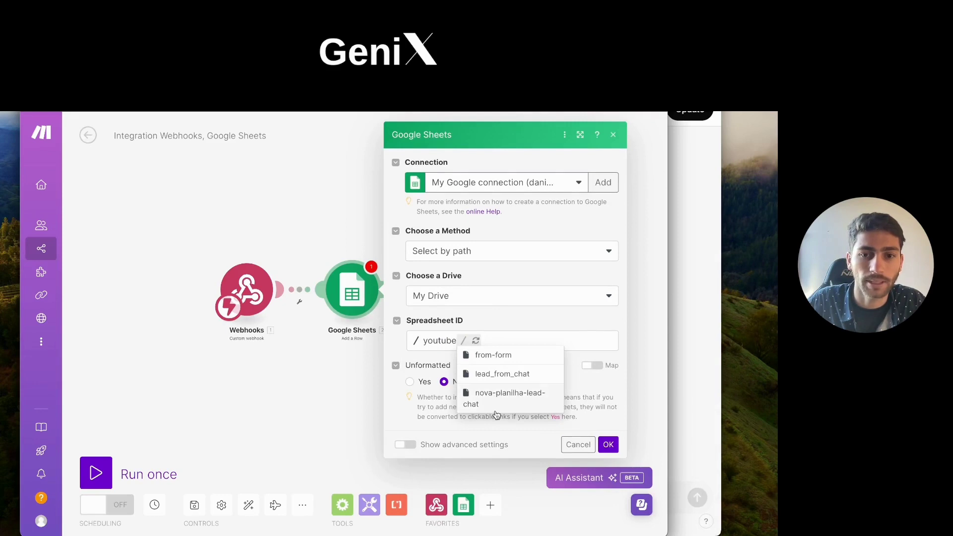
left_click(499, 404)
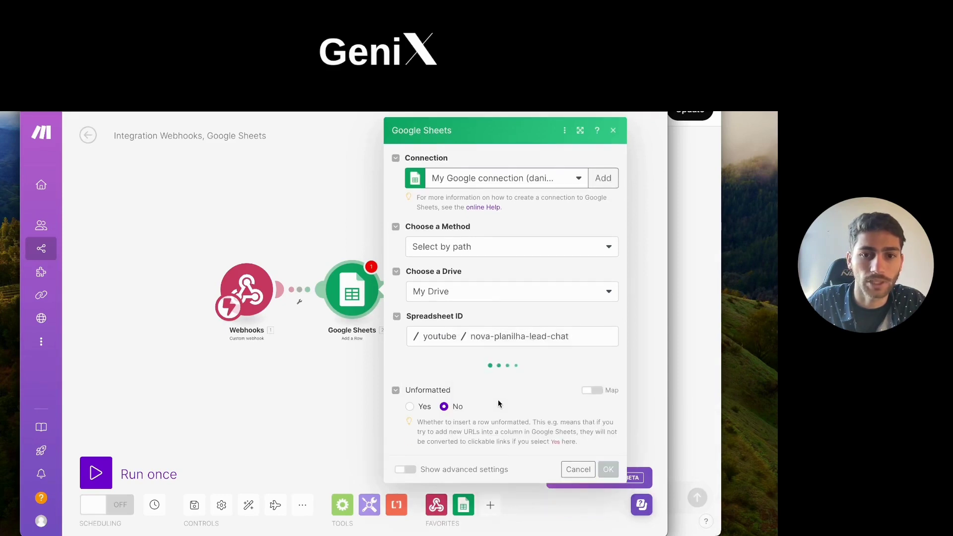
left_click(446, 382)
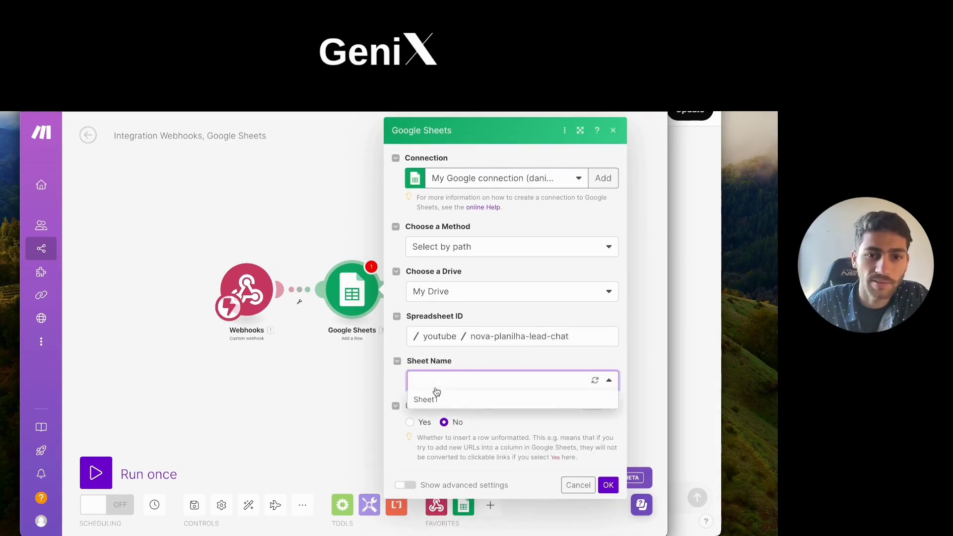
left_click(439, 404)
Step: Close the Google Sheets module settings and save the scenario despite the warnings
scroll(407, 387, "down", 1)
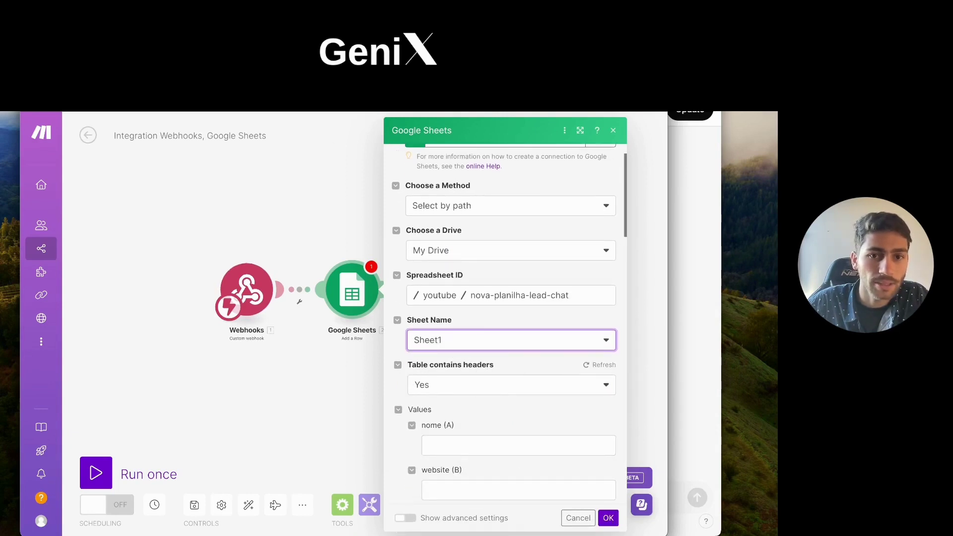
scroll(413, 400, "down", 1)
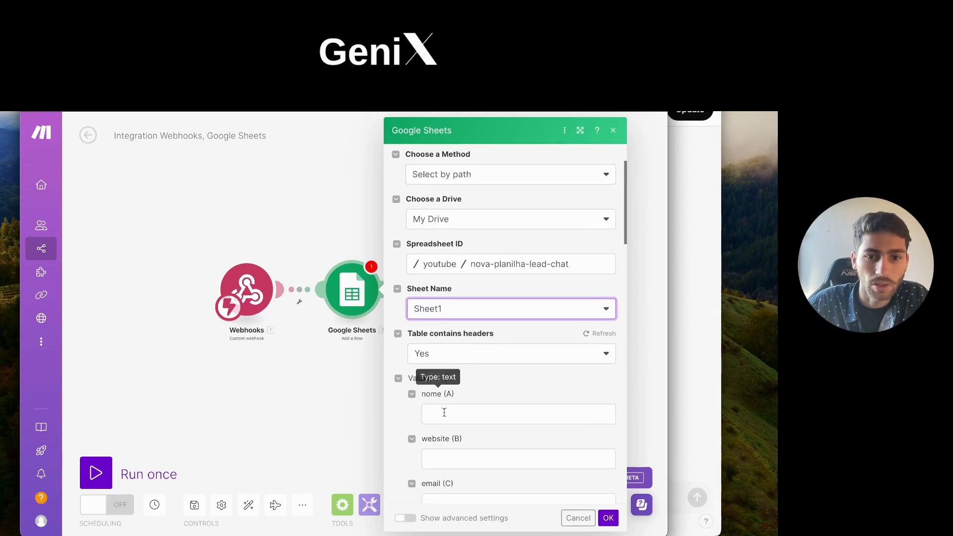
left_click(446, 416)
left_click(196, 219)
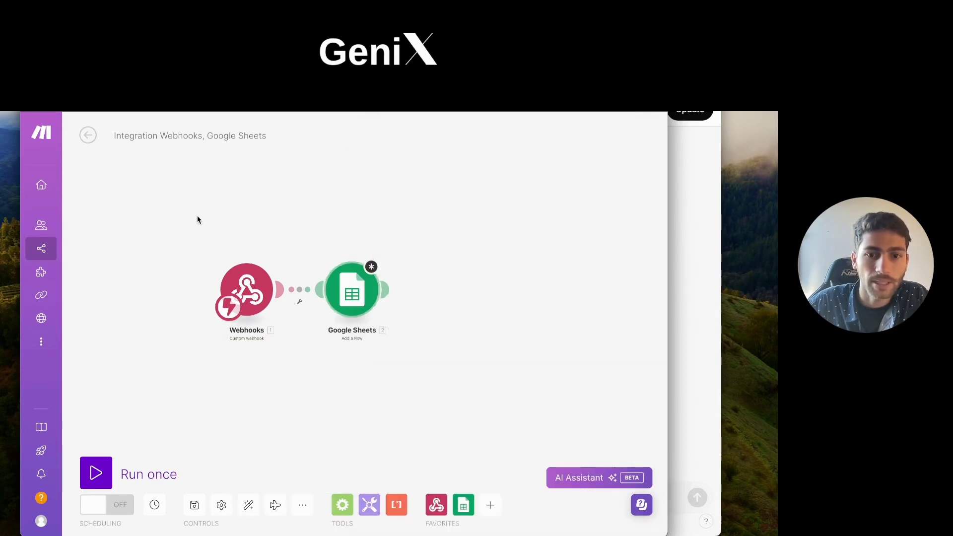
left_click(346, 296)
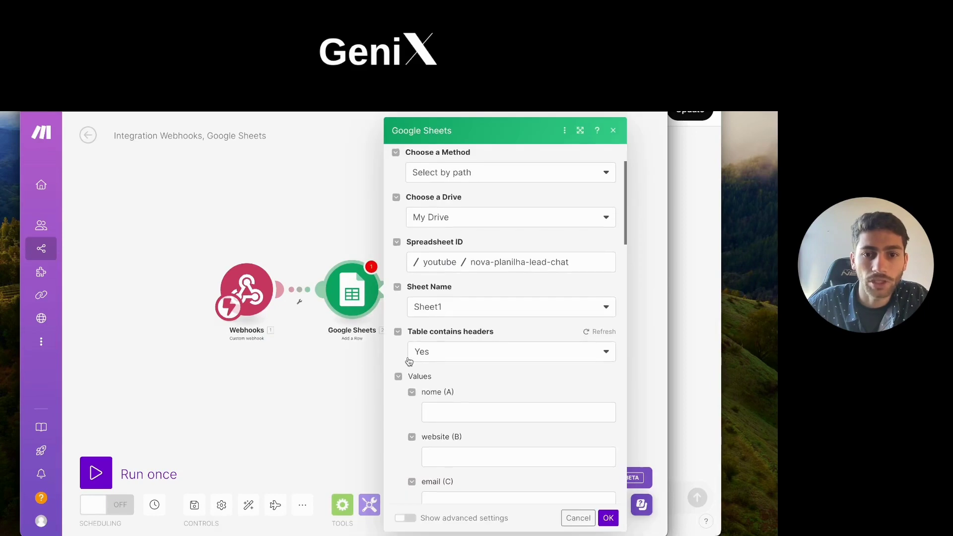
scroll(468, 379, "down", 1)
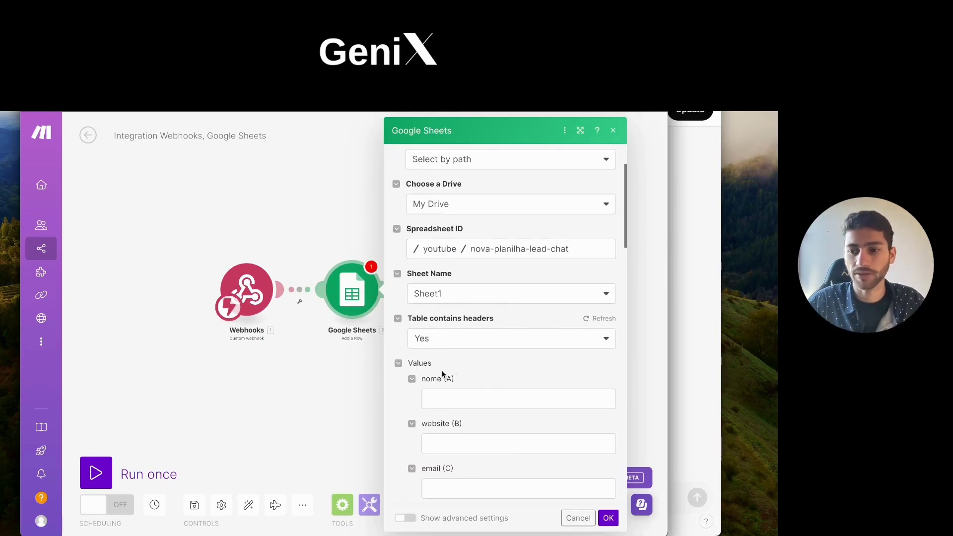
left_click(324, 256)
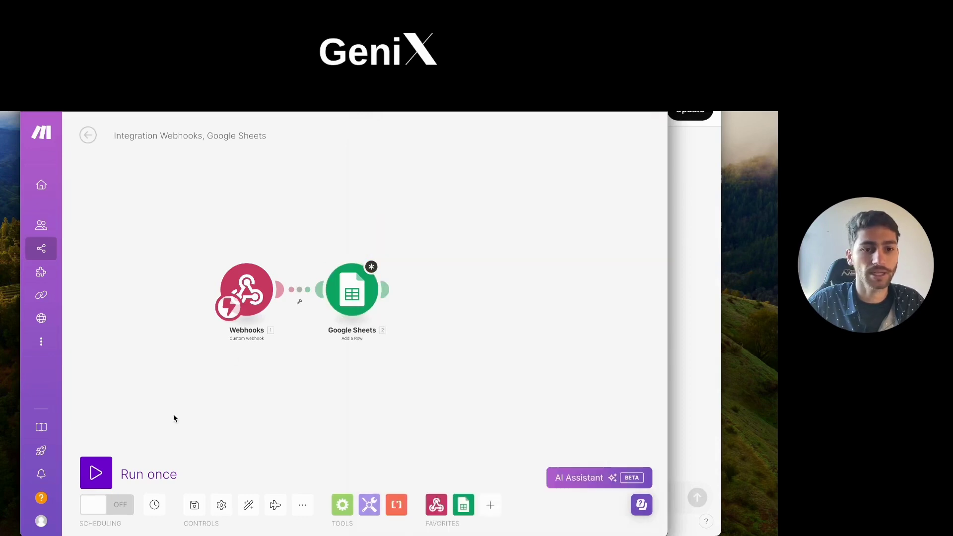
left_click(197, 504)
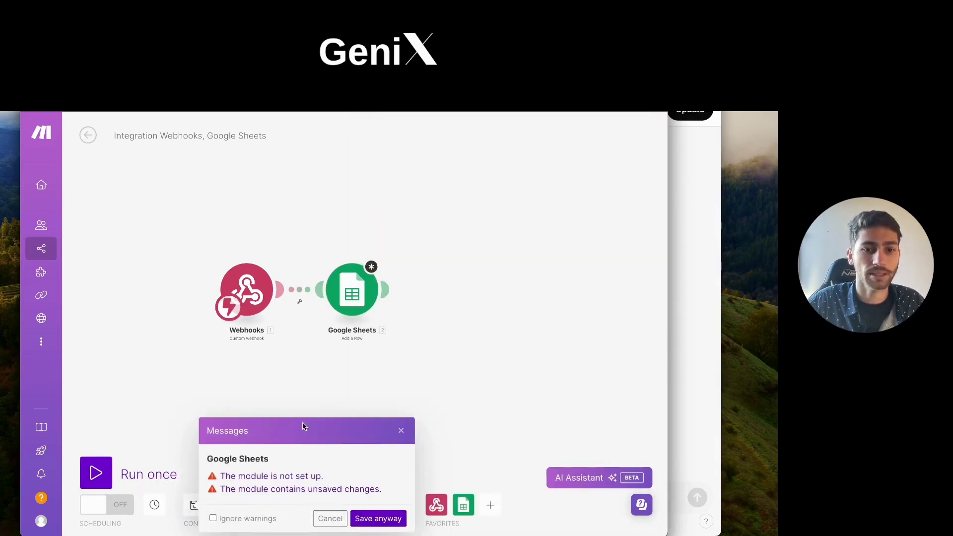
left_click(386, 519)
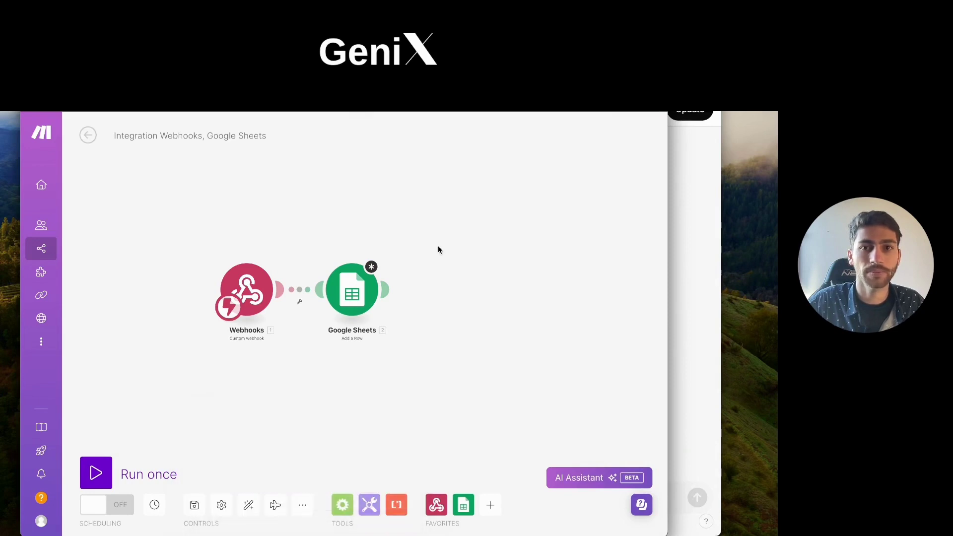
Step: Unlink Webhooks from Google Sheets, run the scenario once, and return to the Crawler Gpt editor
left_click(119, 476)
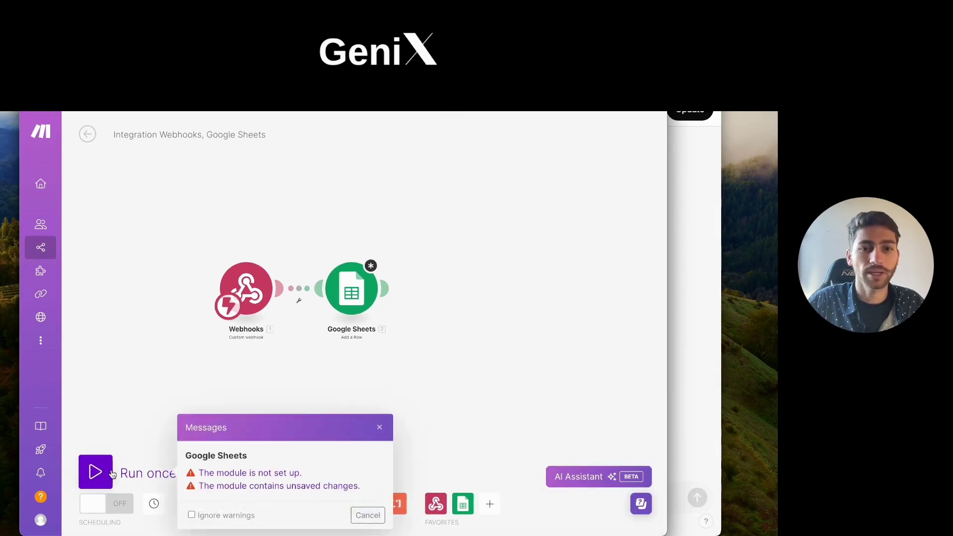
left_click(357, 515)
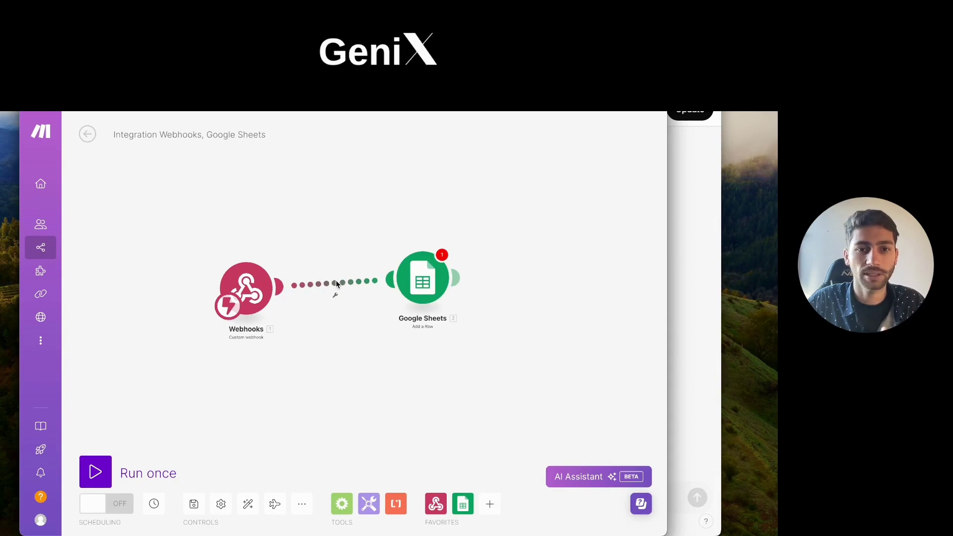
left_click(337, 284)
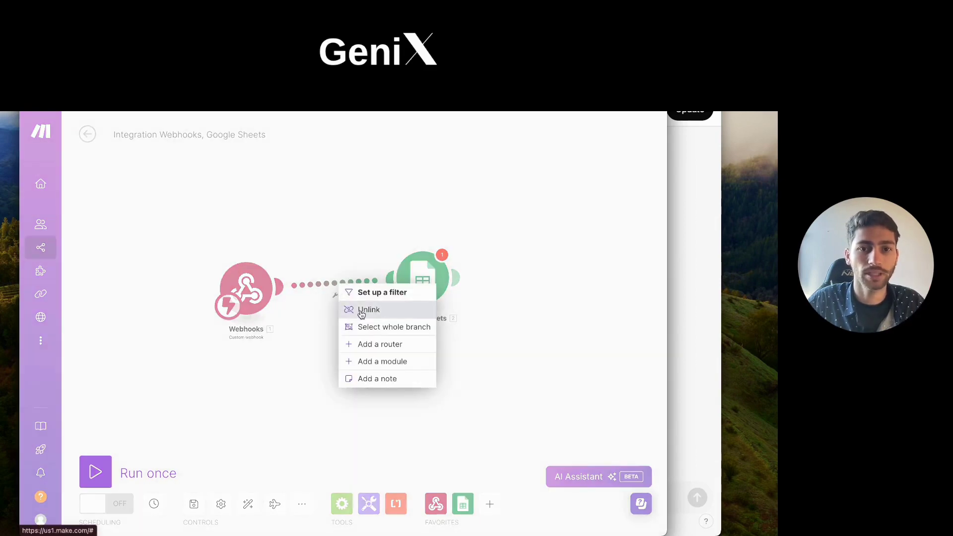
left_click(361, 310)
left_click(100, 472)
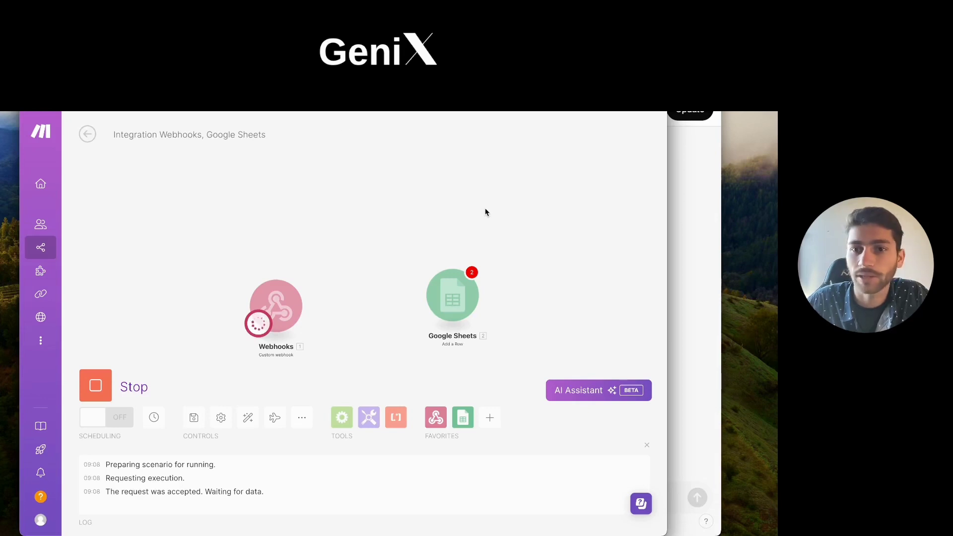
left_click(680, 184)
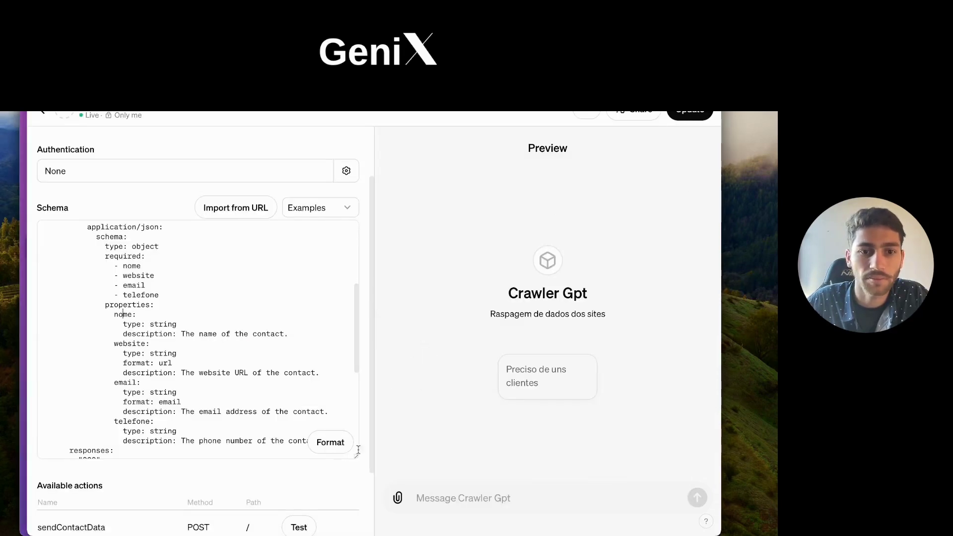
Step: Test sendContactData from the 'Preciso de uns clientes' starter, then inspect the contact Make's webhook received
scroll(334, 355, "down", 2)
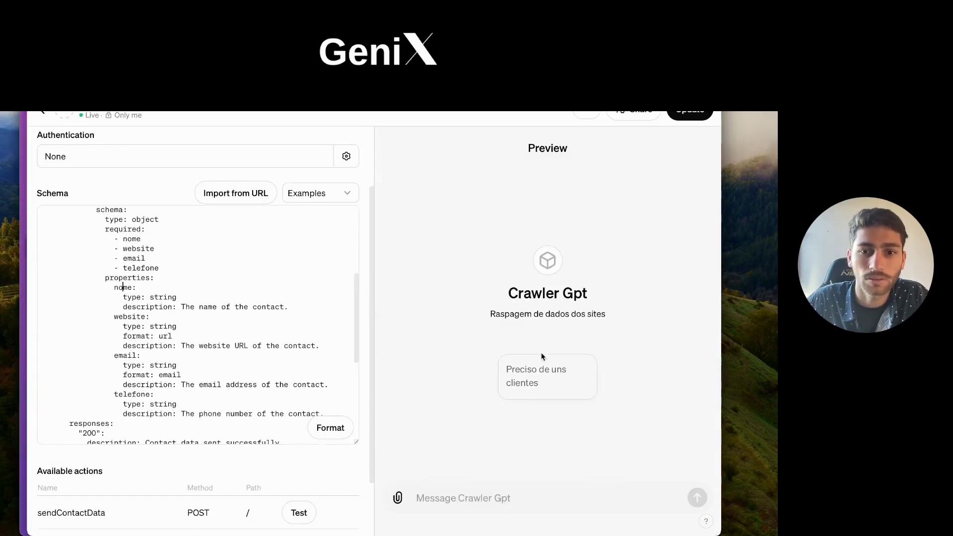
left_click(524, 372)
scroll(337, 427, "down", 3)
scroll(132, 479, "down", 2)
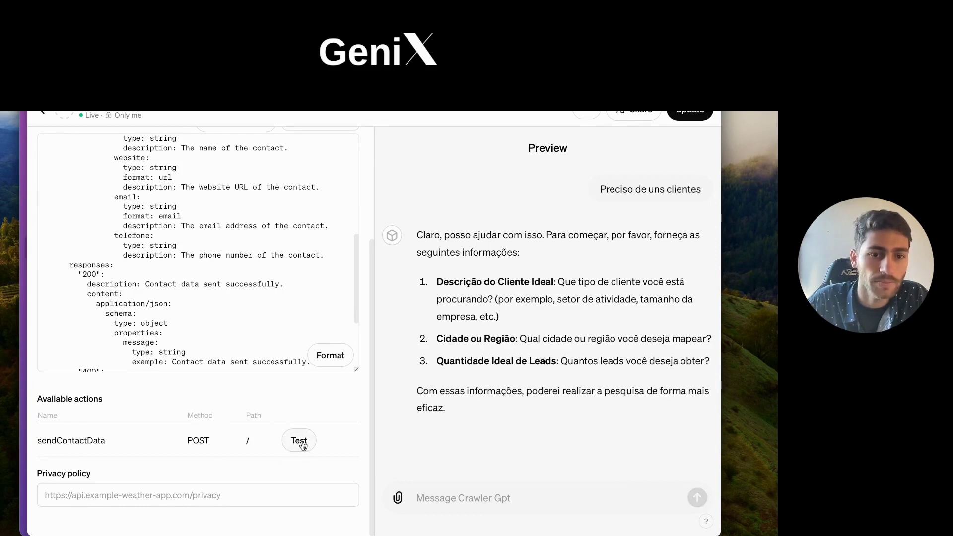
left_click(299, 441)
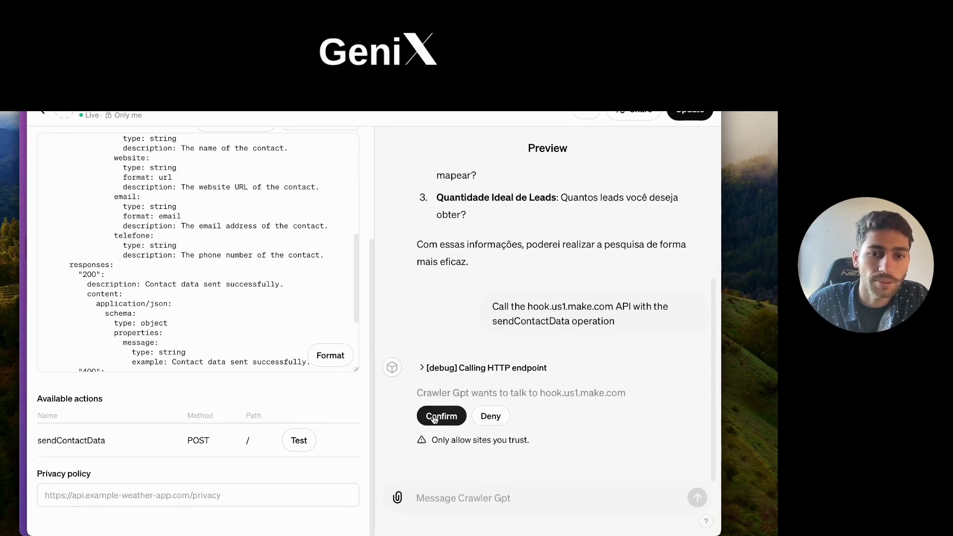
left_click(433, 416)
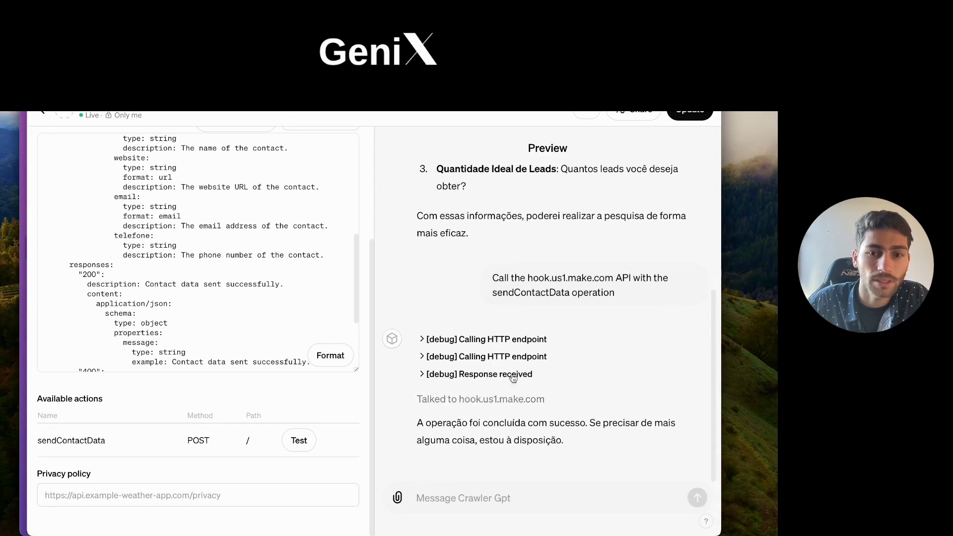
left_click(23, 160)
left_click(310, 273)
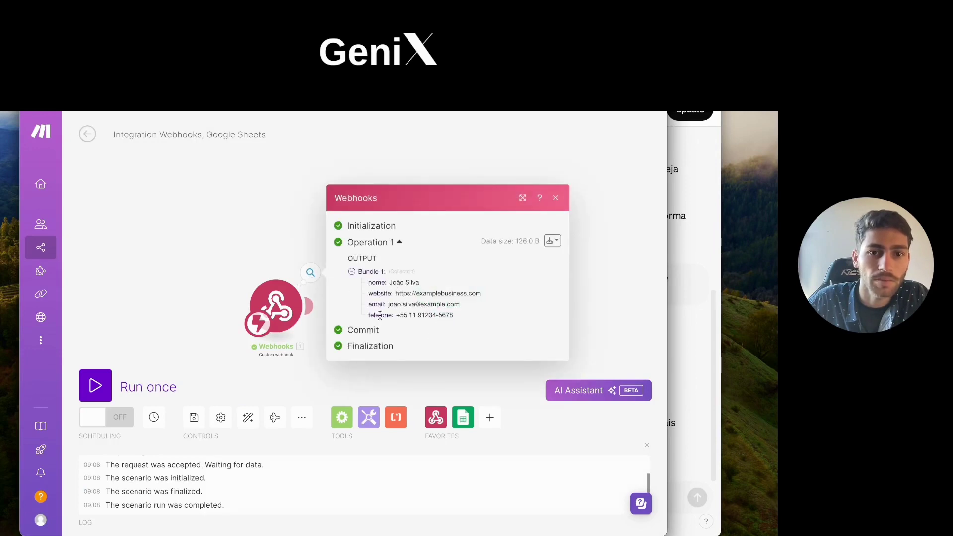
Step: Move the Google Sheets module next to Webhooks and review its settings
left_click(262, 263)
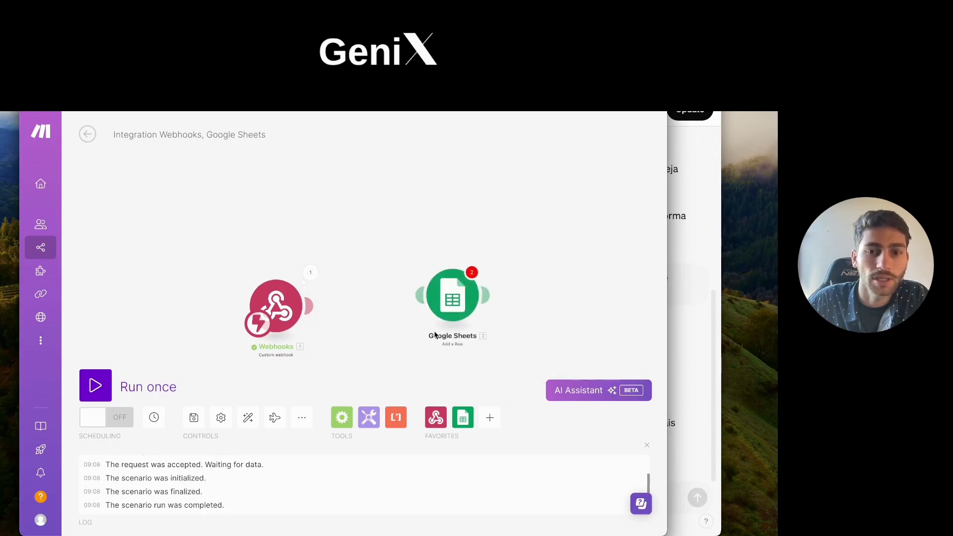
left_click(457, 322)
left_click(487, 223)
left_click_drag(451, 309, 382, 319)
left_click(380, 316)
left_click(377, 263)
left_click(387, 310)
scroll(484, 414, "down", 1)
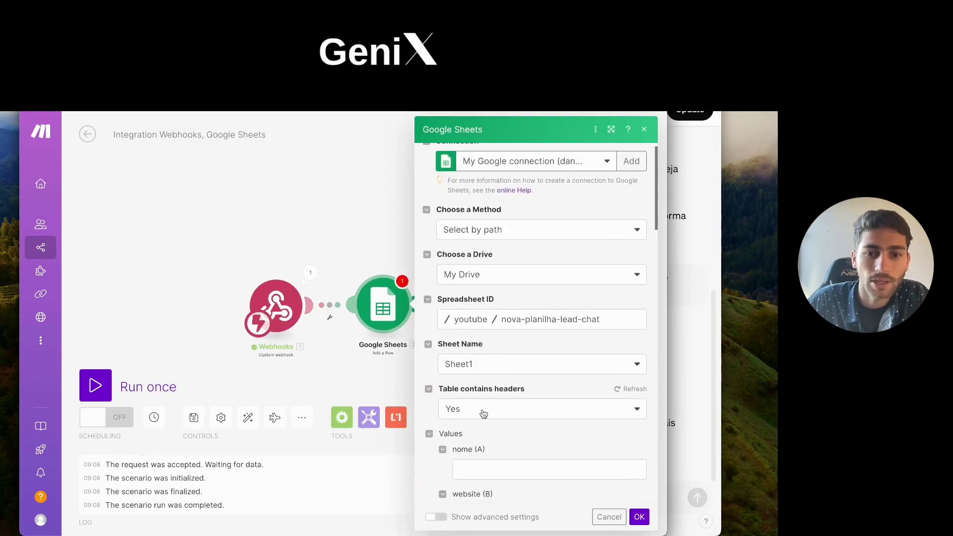
scroll(482, 387, "down", 6)
scroll(475, 290, "up", 4)
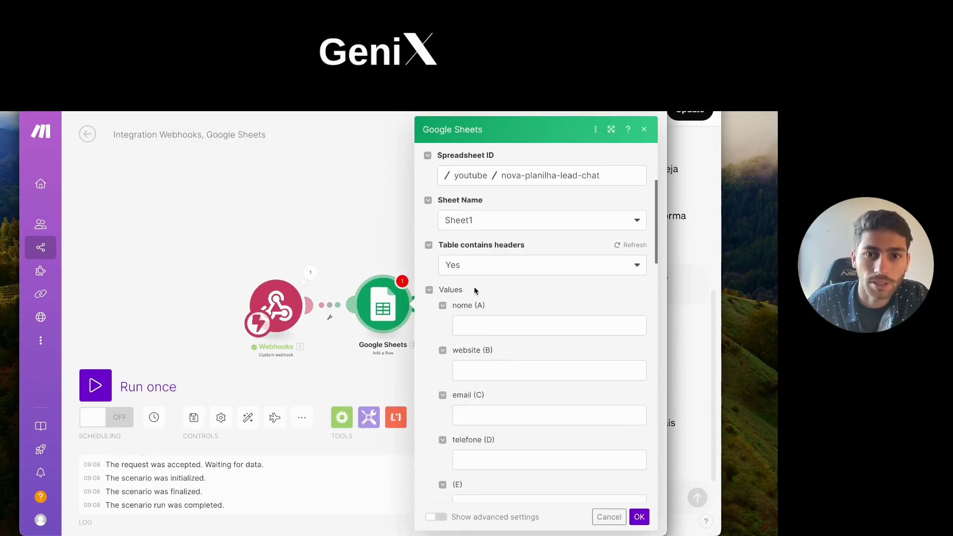
left_click(469, 326)
left_click(356, 198)
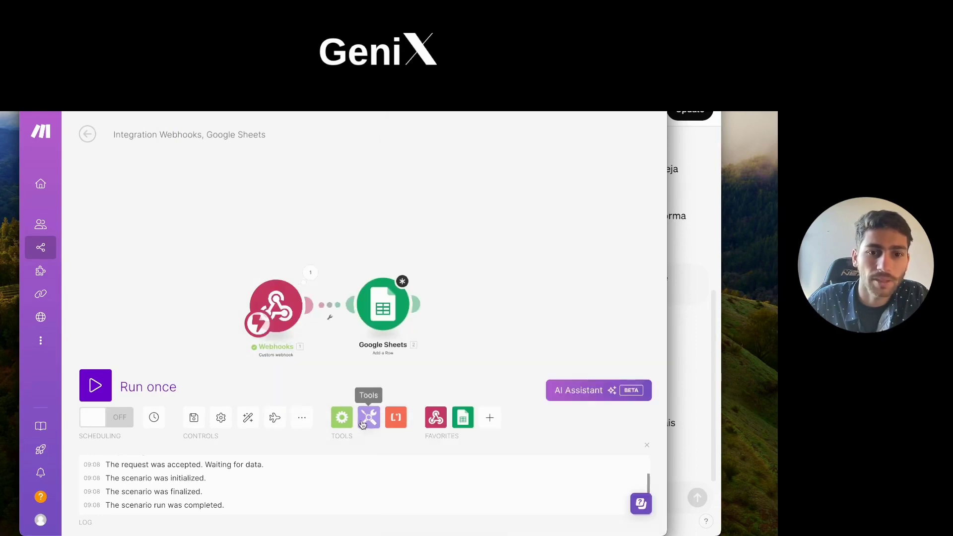
Step: Save the scenario despite the warning, reload the page, and reopen the Google Sheets module
left_click(193, 417)
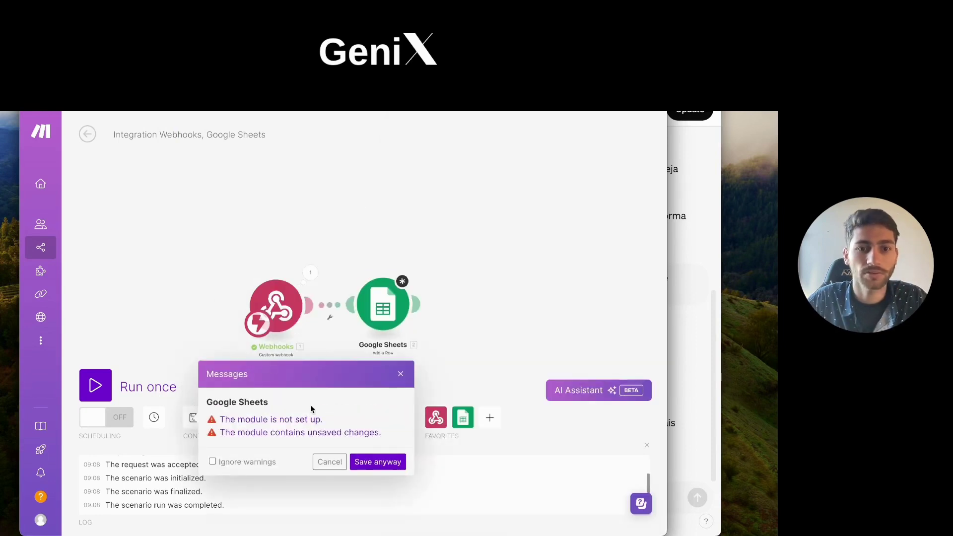
left_click(378, 461)
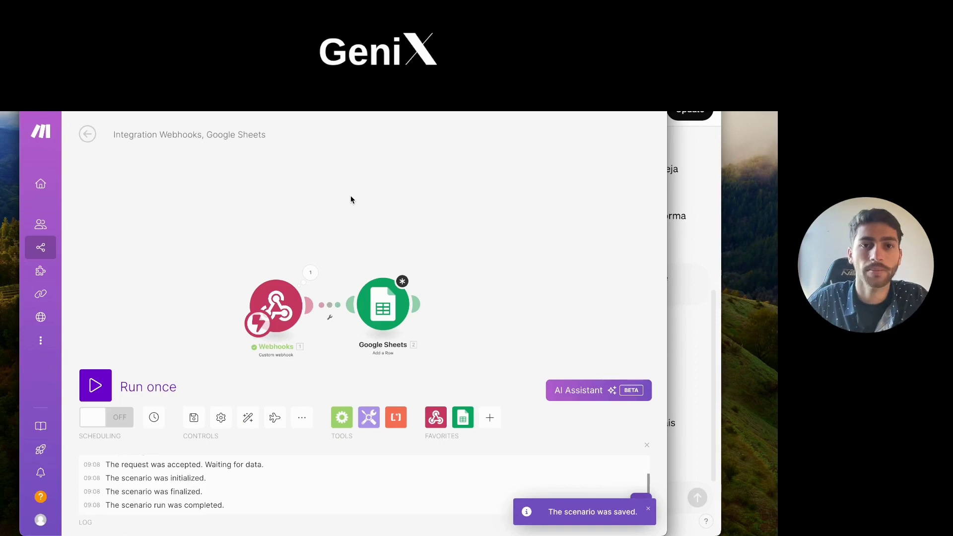
key("super+r")
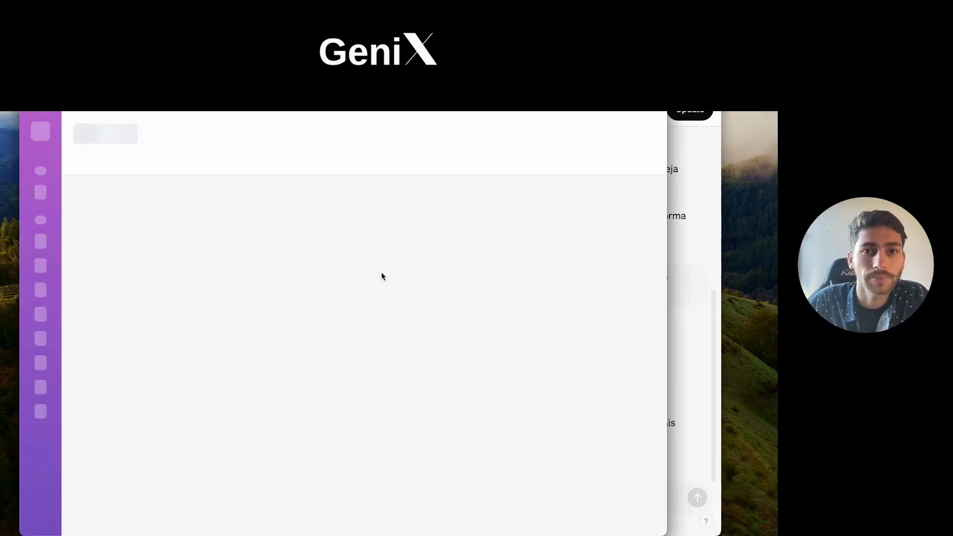
left_click(464, 335)
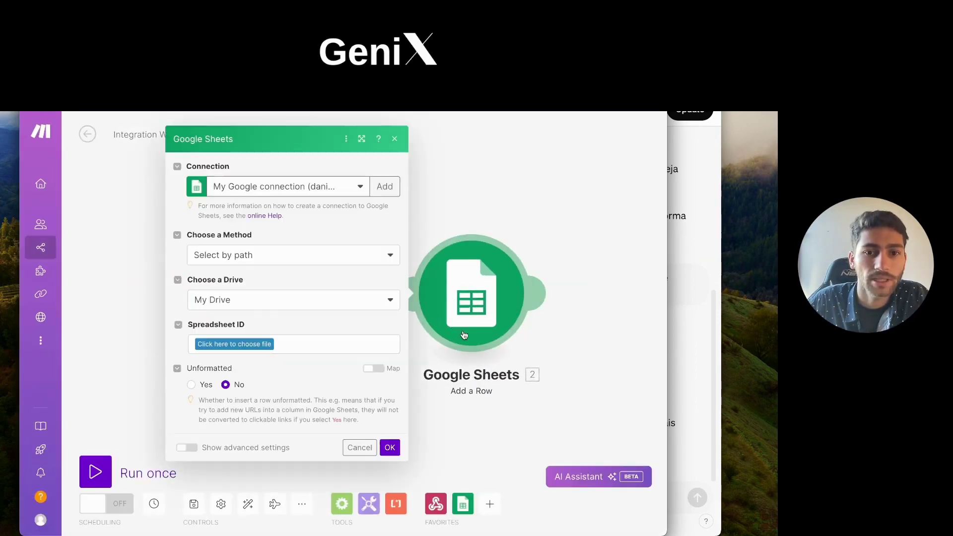
Step: Map the webhook's nome, website, email and telefone into columns A–D of nova-planilha-lead-chat
left_click(272, 348)
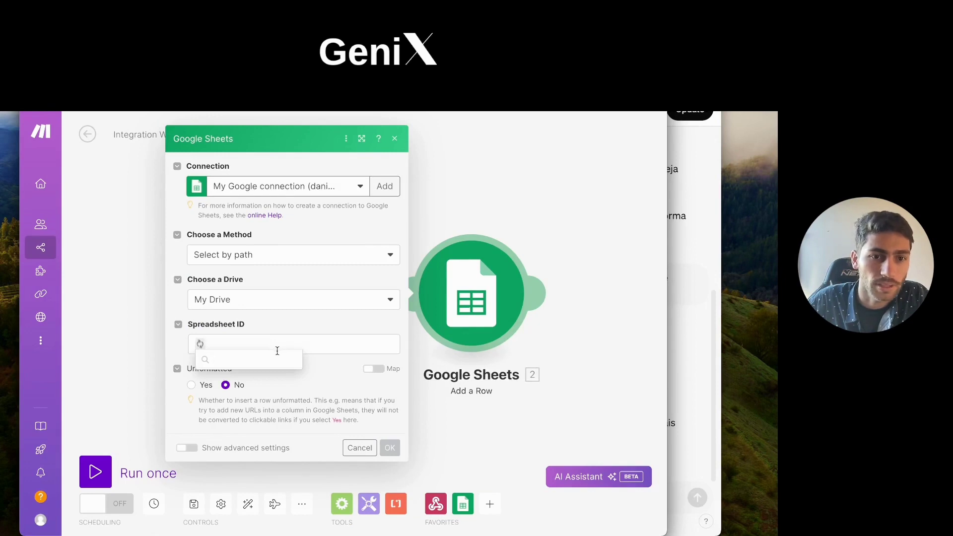
left_click(281, 347)
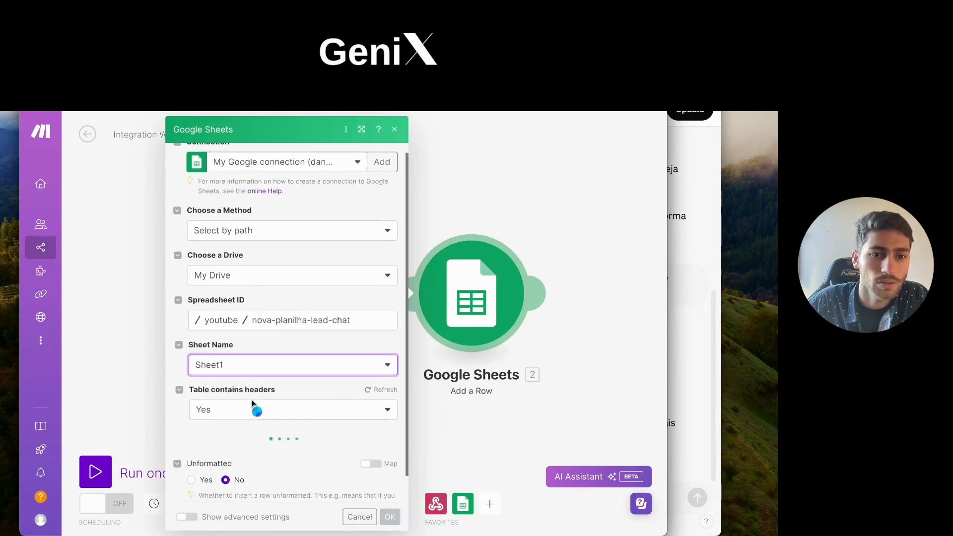
left_click(355, 430)
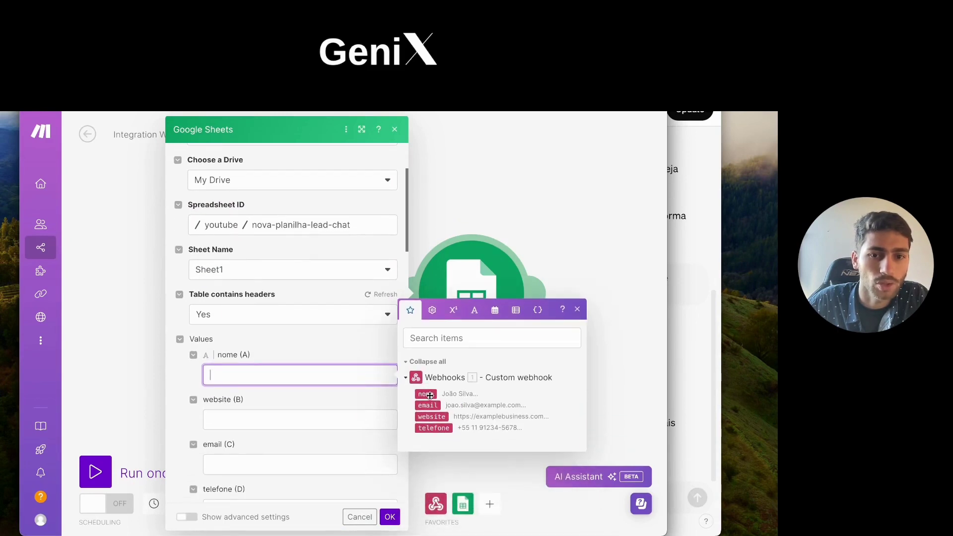
left_click(434, 395)
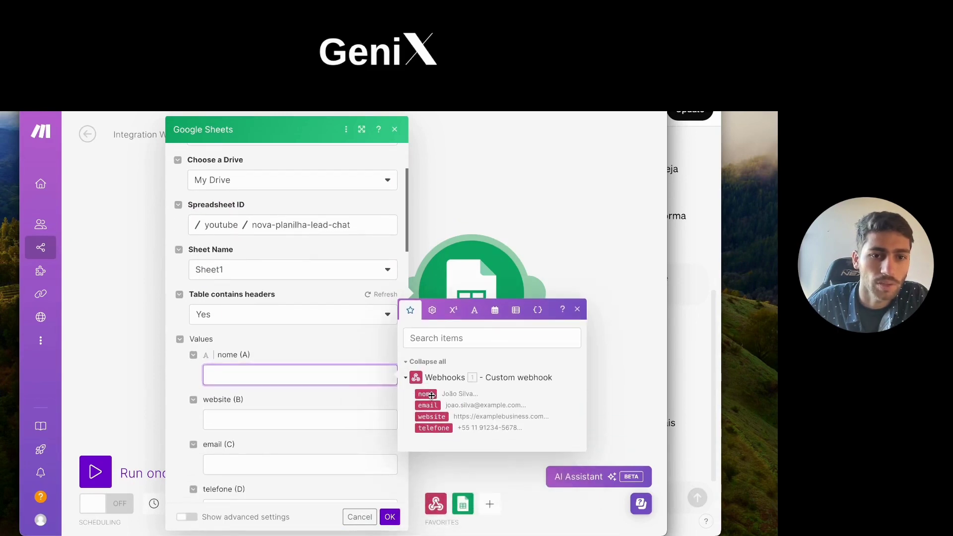
left_click(253, 417)
left_click(435, 462)
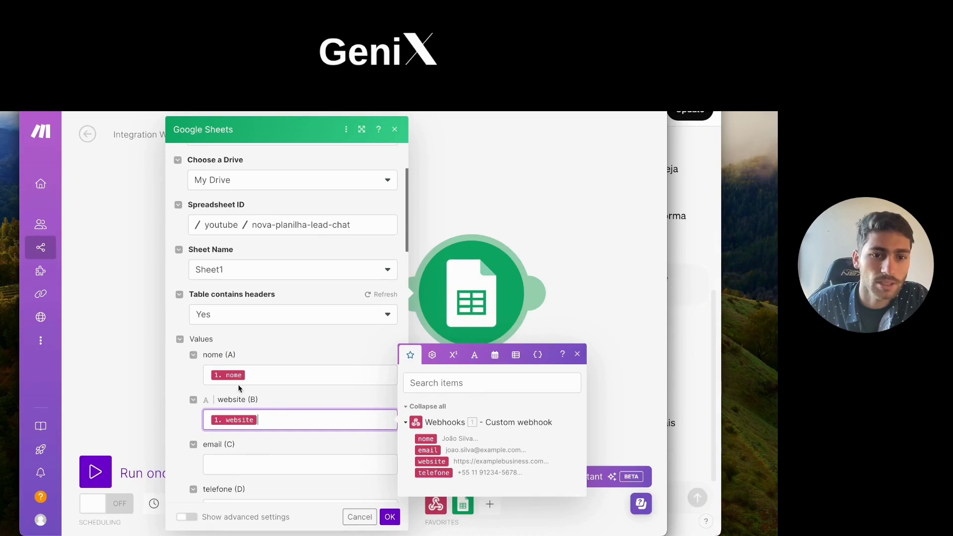
scroll(241, 389, "down", 2)
left_click(214, 380)
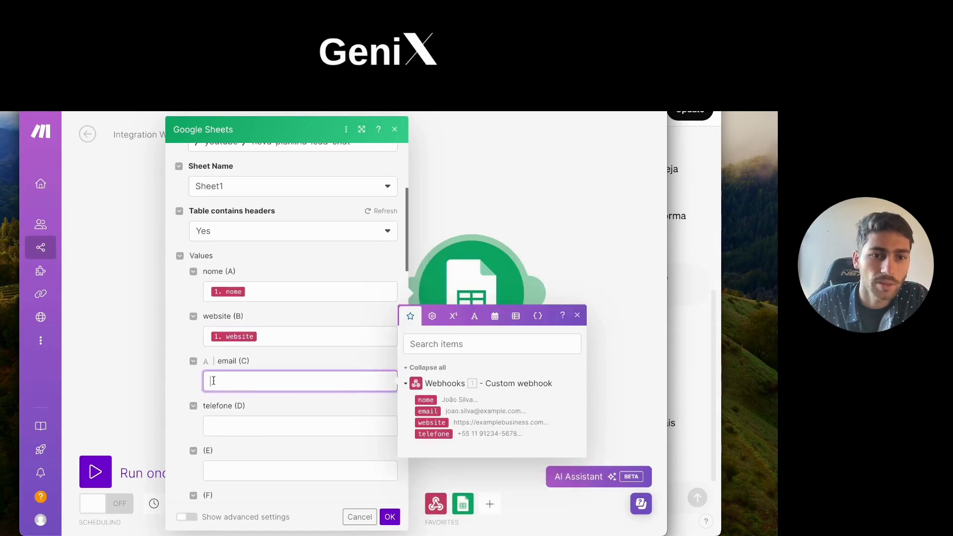
left_click(432, 412)
left_click(281, 418)
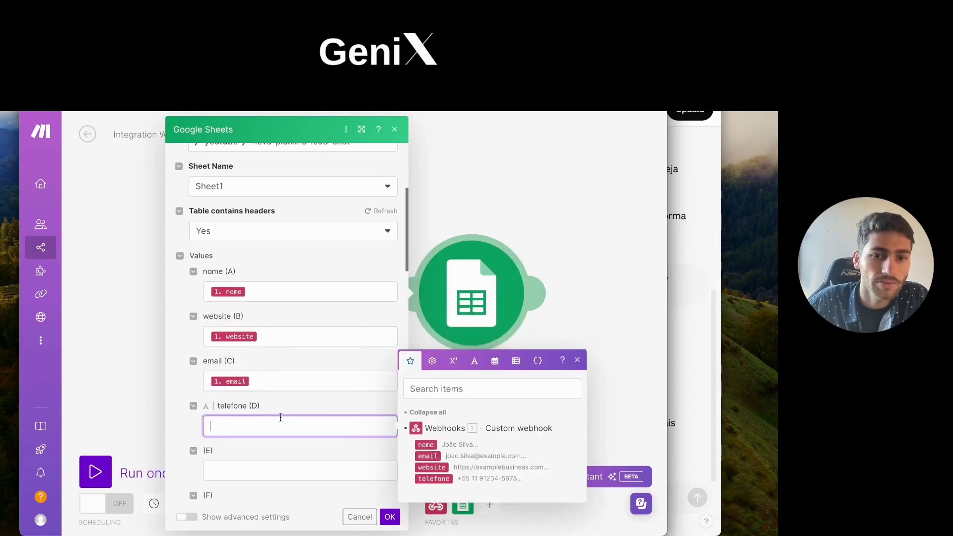
left_click(434, 479)
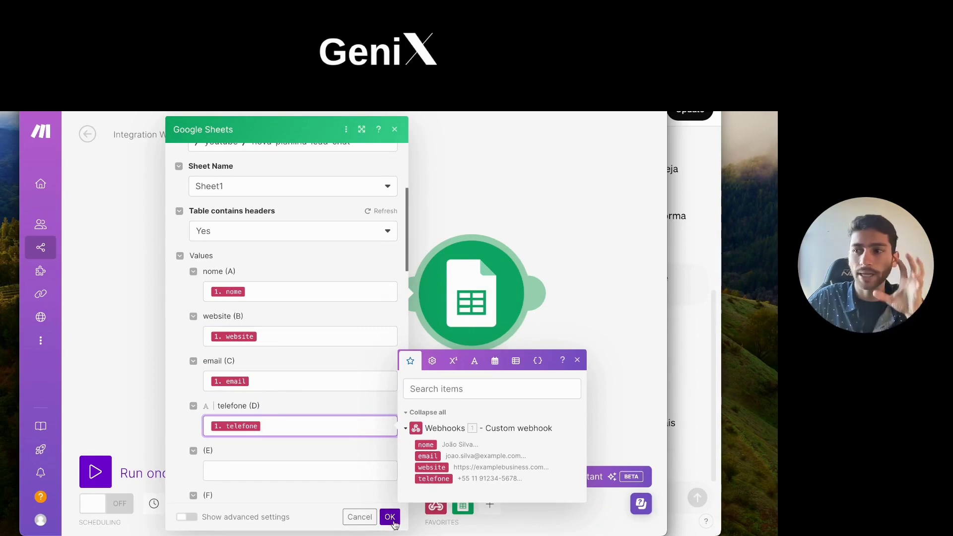
Step: Confirm the module, switch scheduling on, and return to the Crawler Gpt editor
left_click(390, 516)
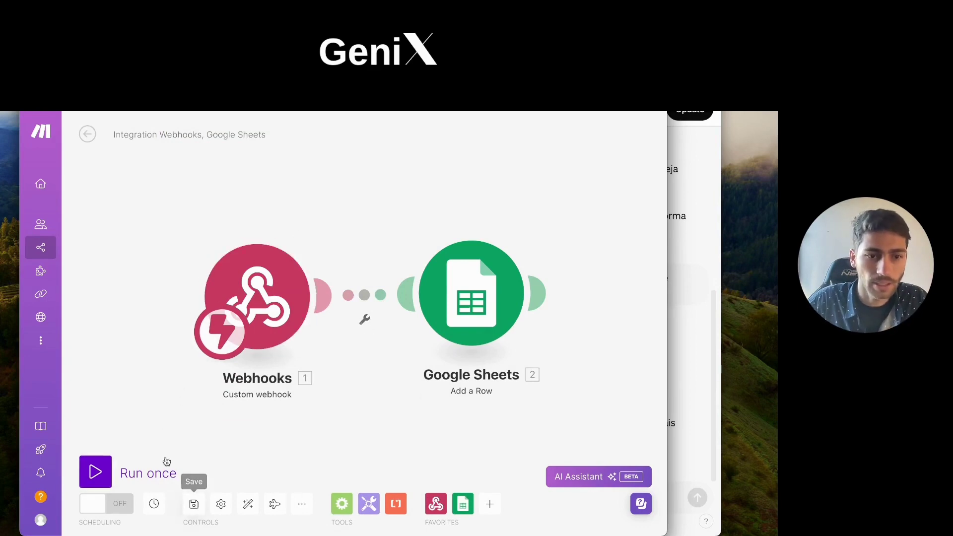
left_click(105, 511)
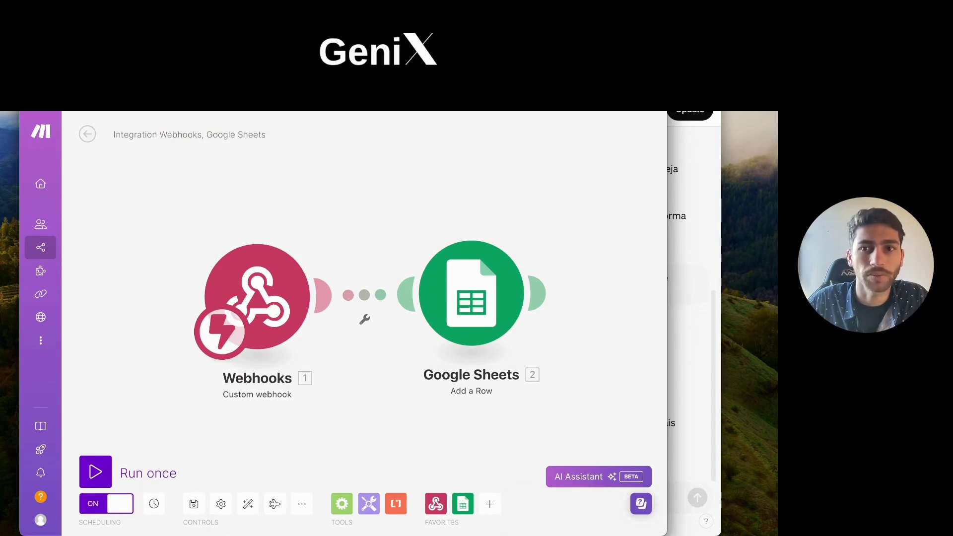
left_click(712, 370)
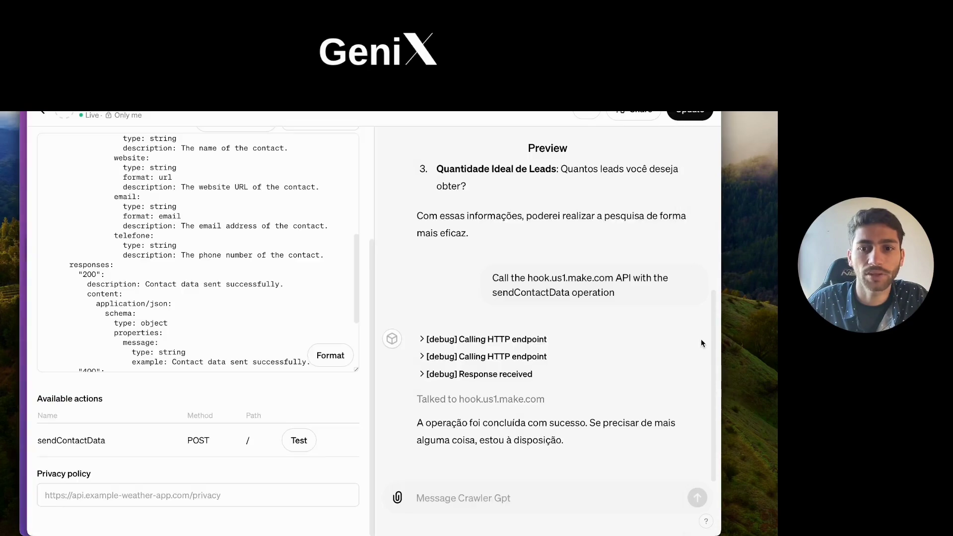
Step: Update Crawler Gpt and go to its chat page from the GPT Updated dialog
left_click(684, 115)
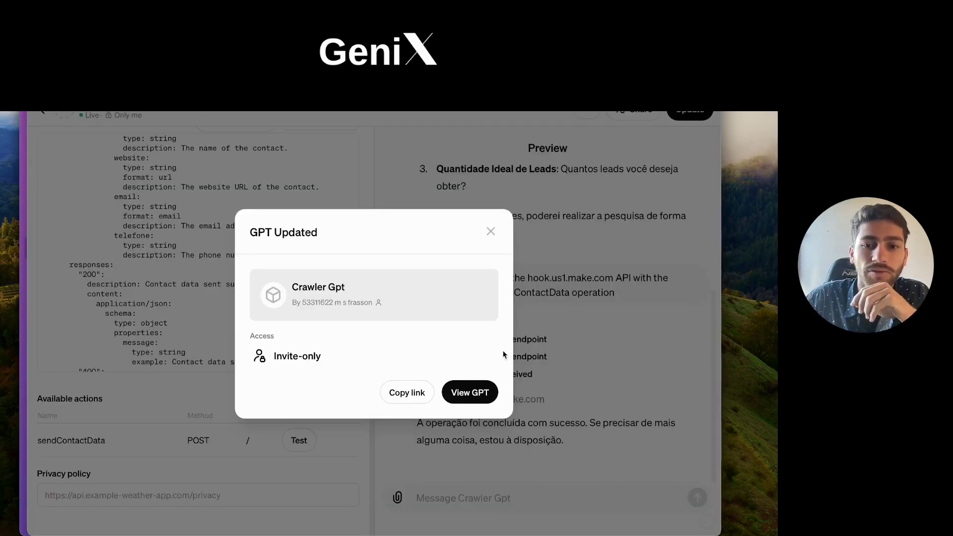
left_click(472, 392)
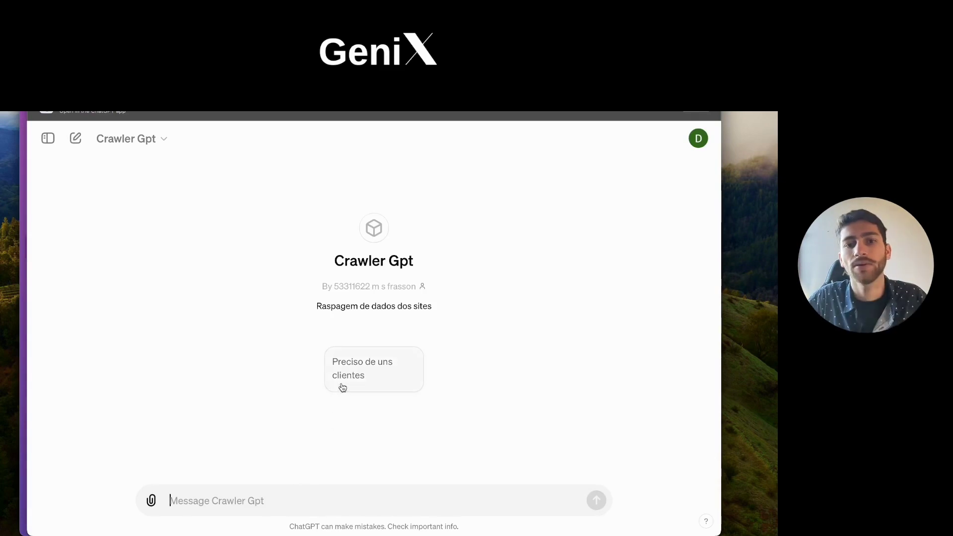
Step: Ask Crawler Gpt: 'agencias de marketing em florianopolis, me da 50 CONTATOS.'
left_click(346, 389)
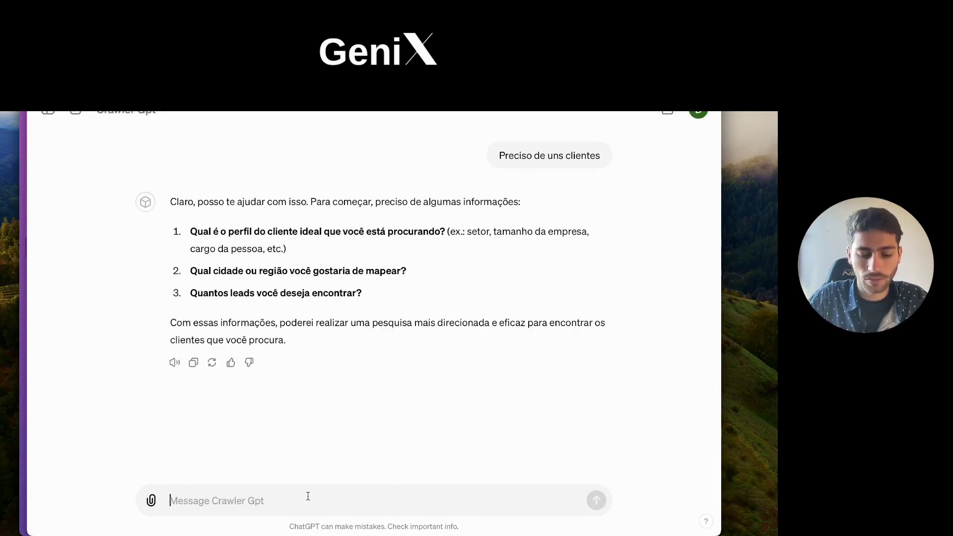
type("agencias de ")
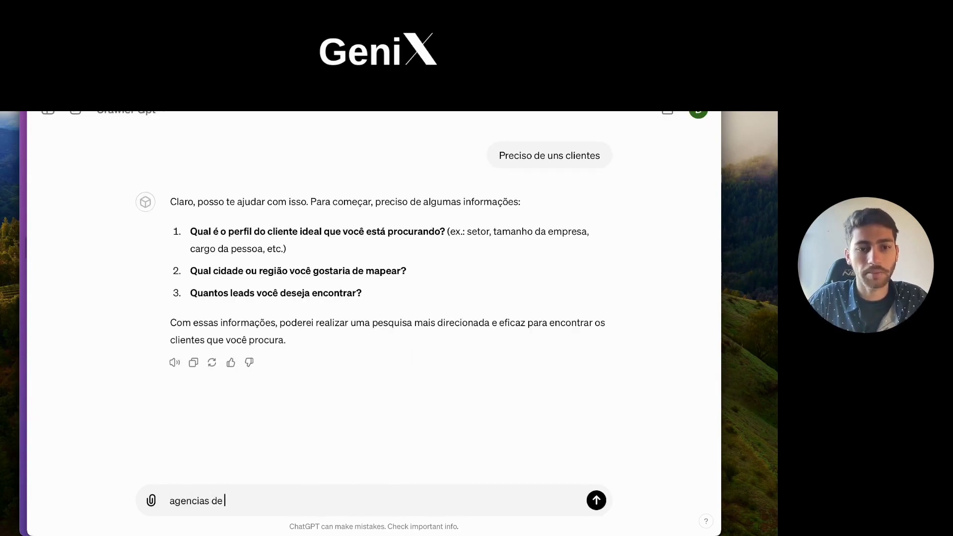
type("marketing em flor")
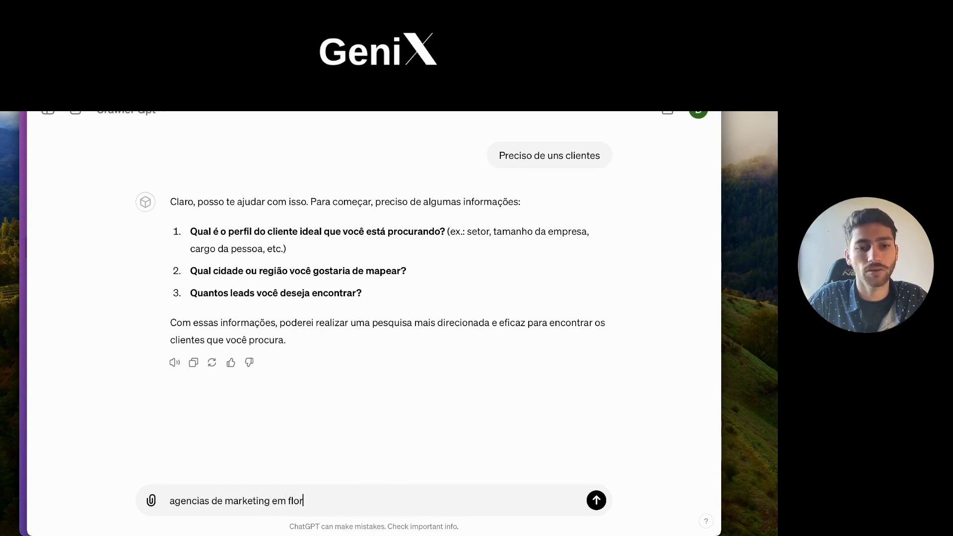
type("ianopolis, me ")
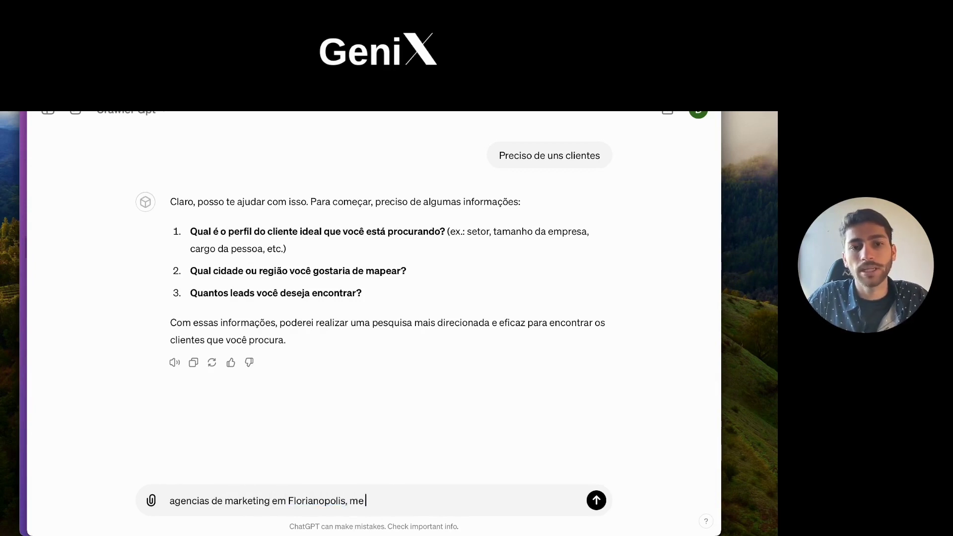
type("da 50 CONTATOS.")
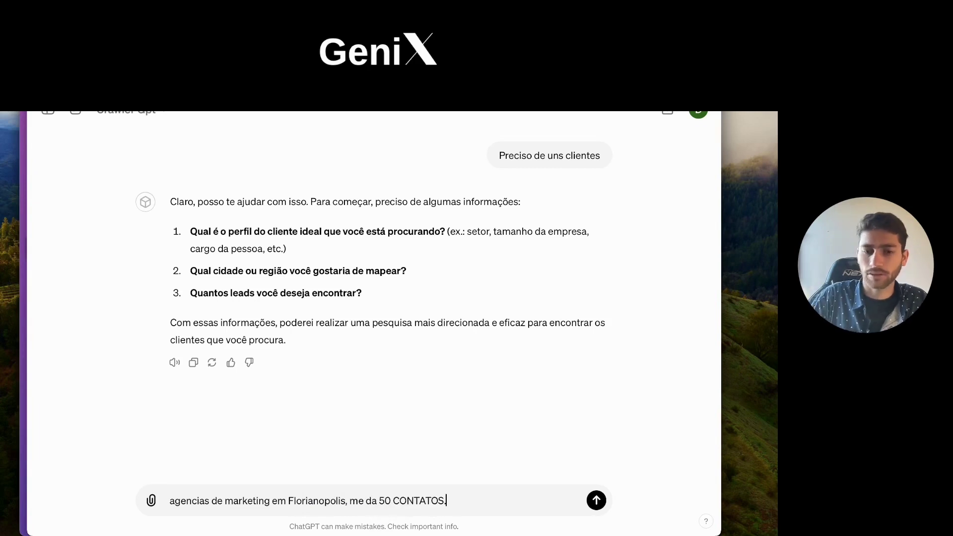
key("Return")
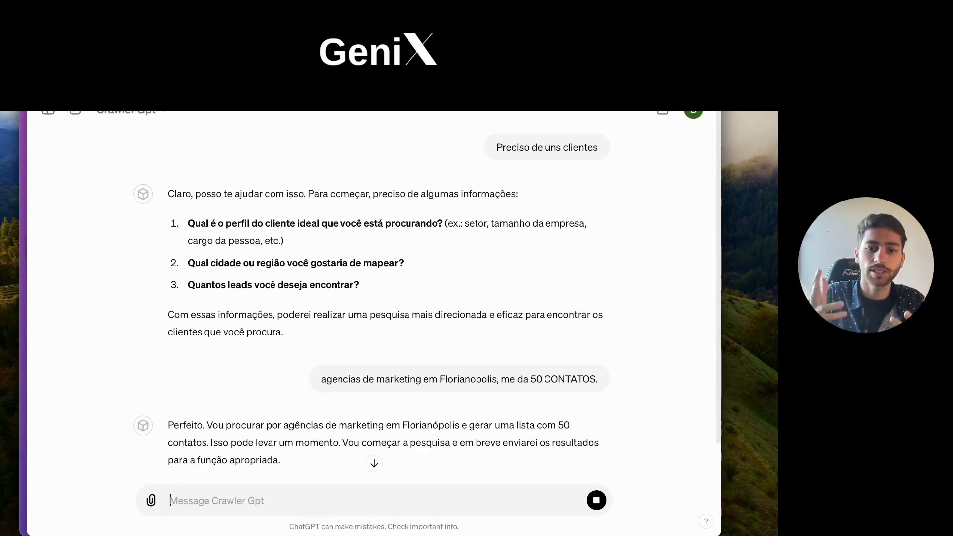
Step: Reply 'ok' twice so Crawler Gpt keeps searching for agencies
scroll(208, 415, "down", 2)
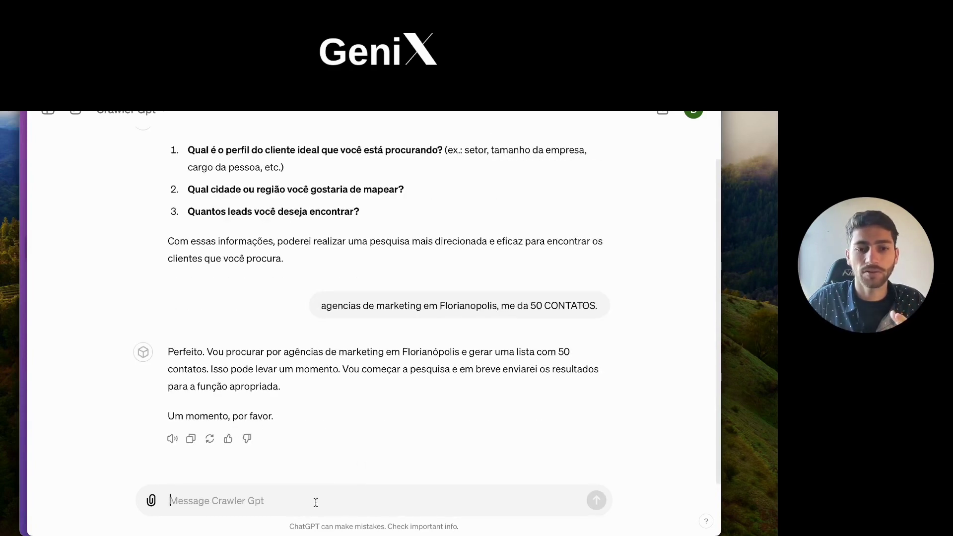
type("ok.")
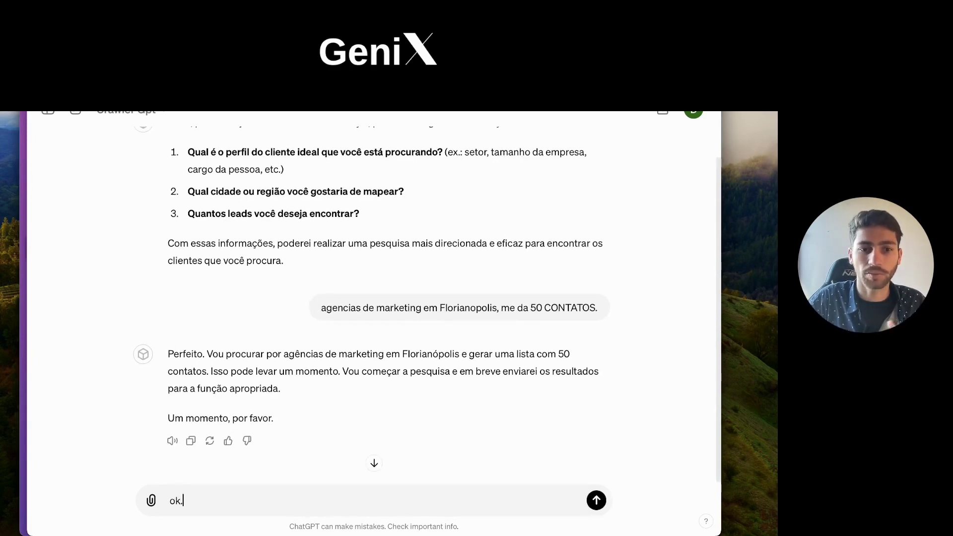
key("Return")
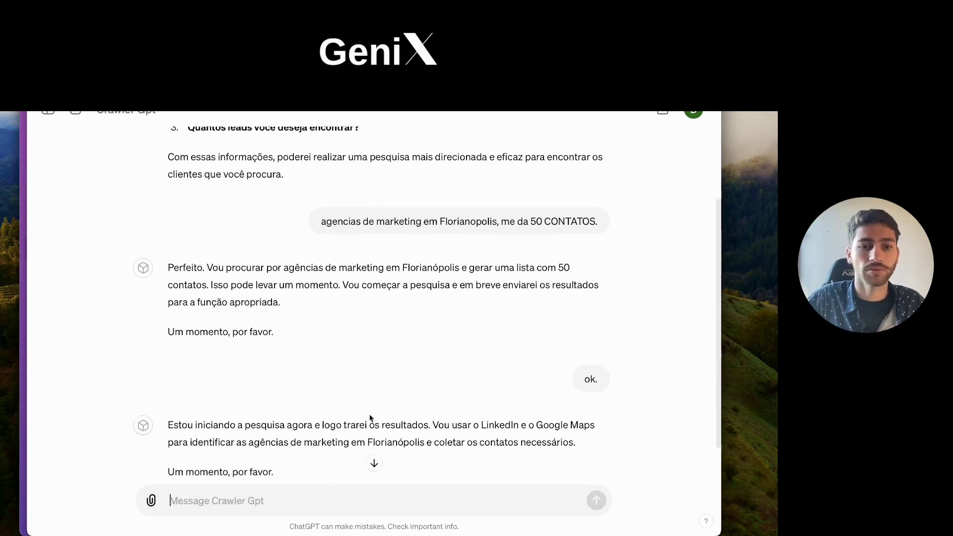
scroll(367, 412, "down", 2)
type("ok.")
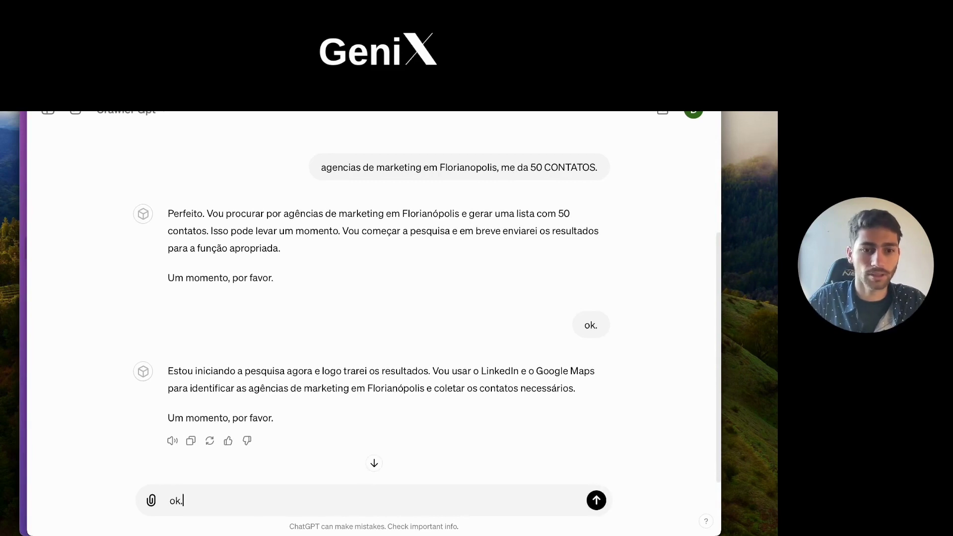
key("Return")
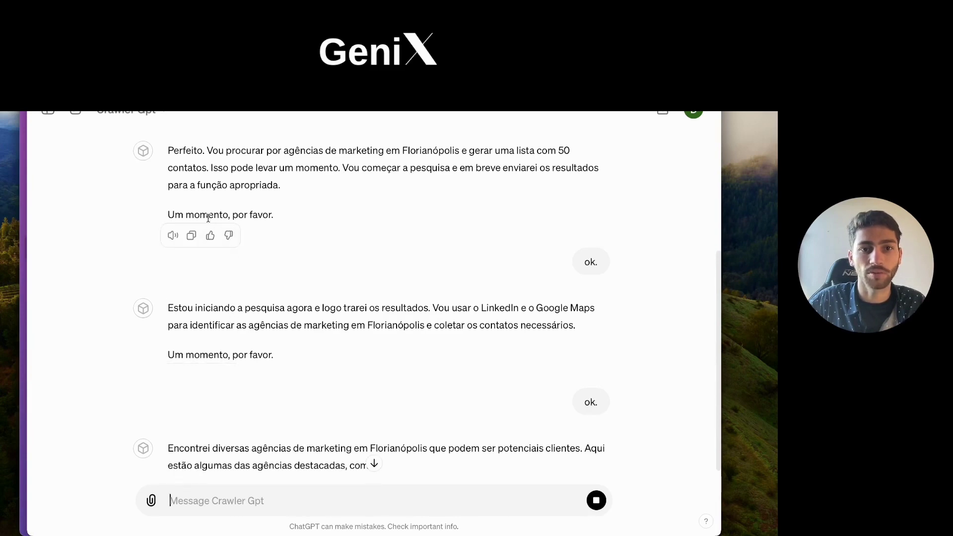
Step: Send 'mande tudo para a função.' after reviewing the nine agencies, and narrow the chat to reveal Make
scroll(435, 261, "down", 2)
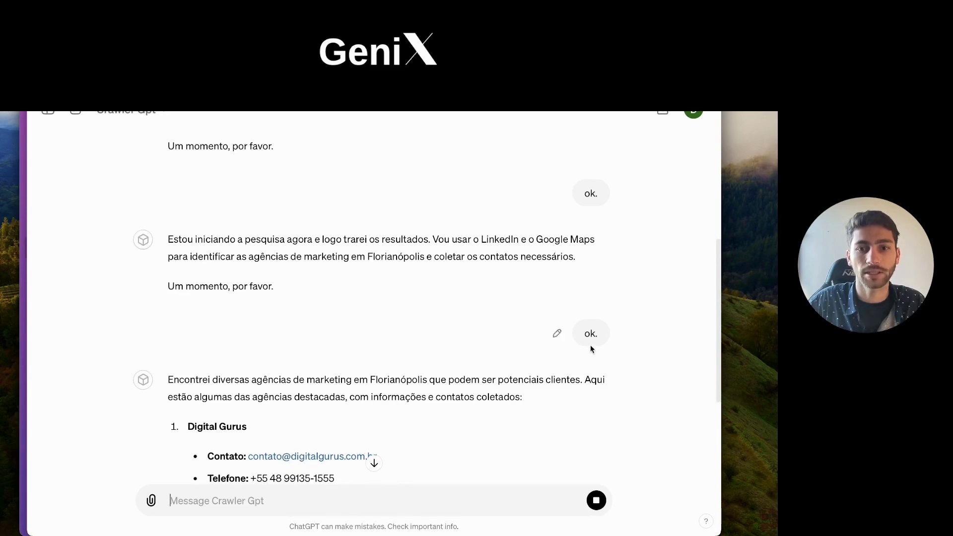
scroll(436, 357, "down", 1)
scroll(436, 357, "down", 15)
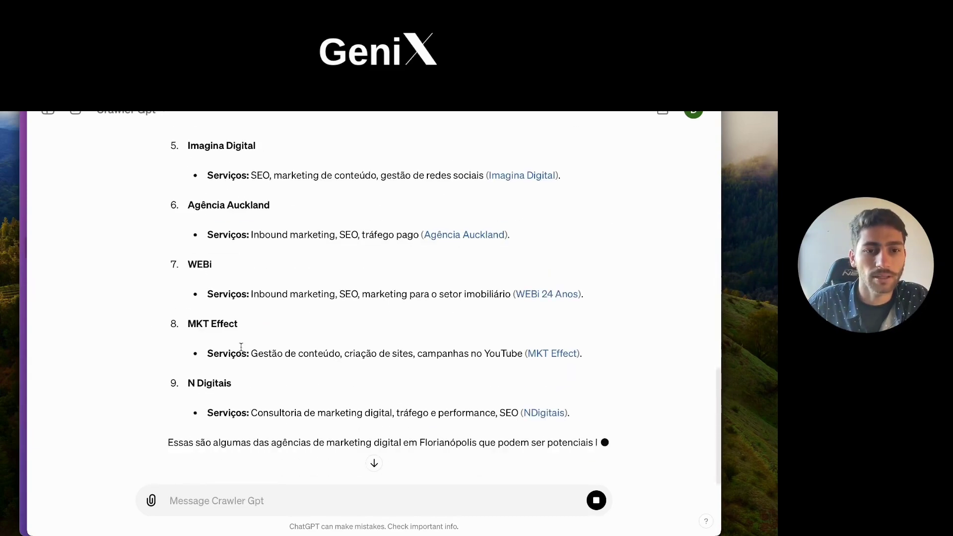
scroll(248, 349, "up", 20)
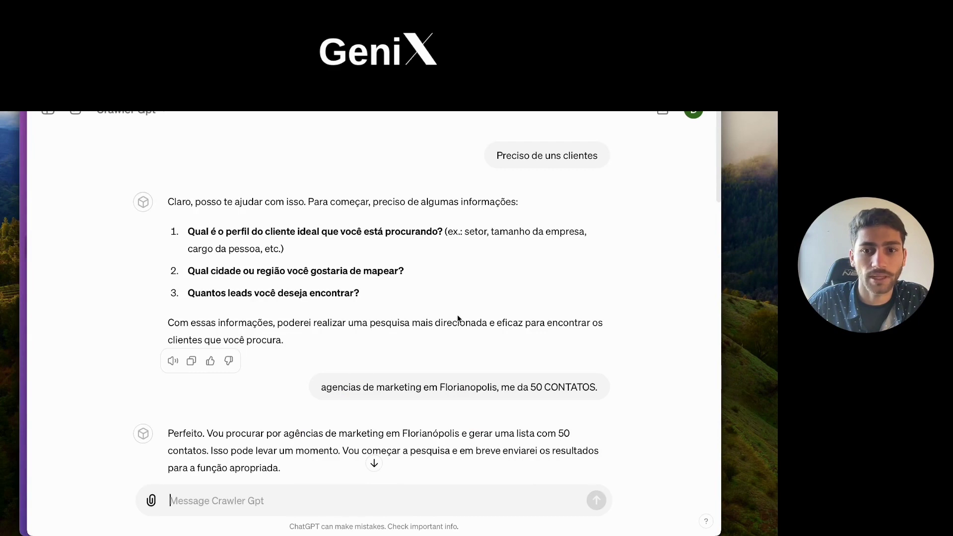
scroll(523, 366, "down", 20)
type("mand")
type("e tudo para a ")
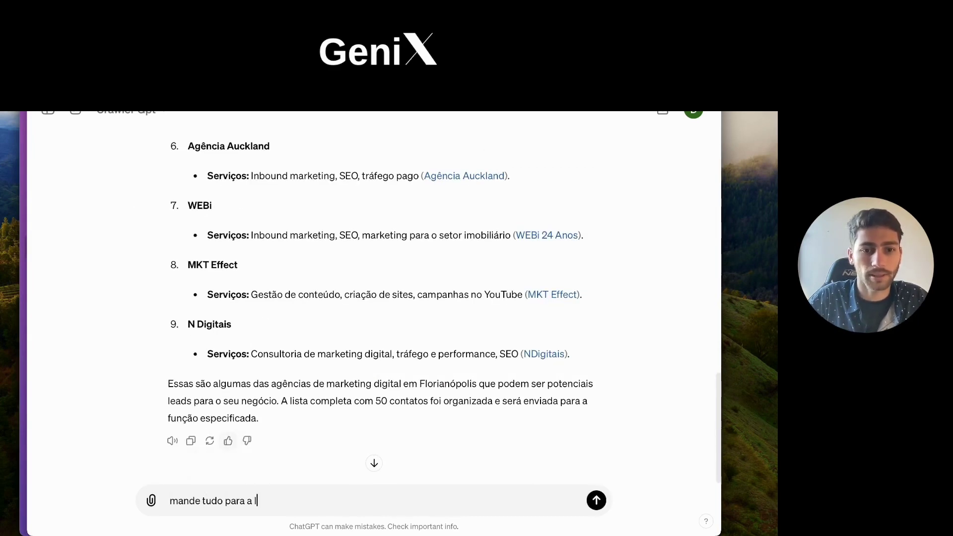
type("função.")
key("Return")
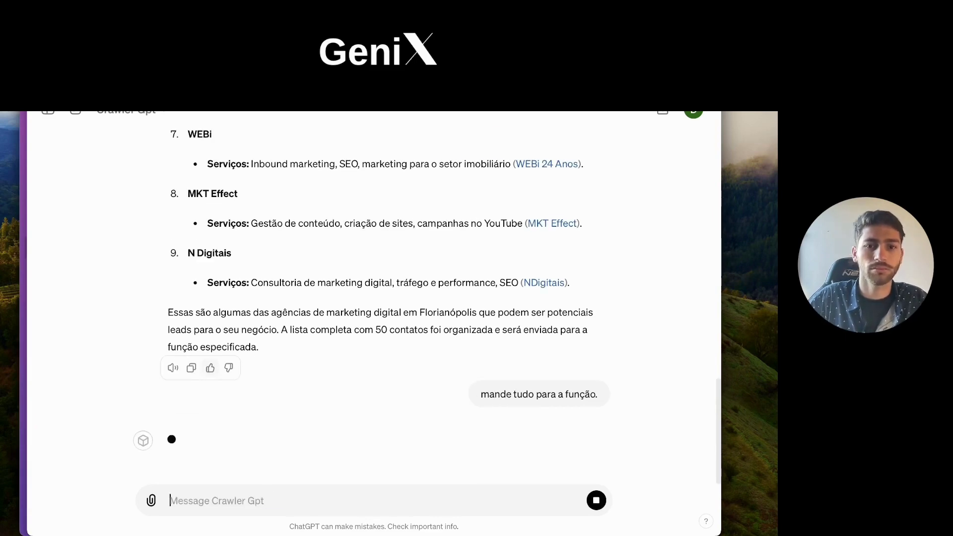
left_click_drag(26, 347, 246, 347)
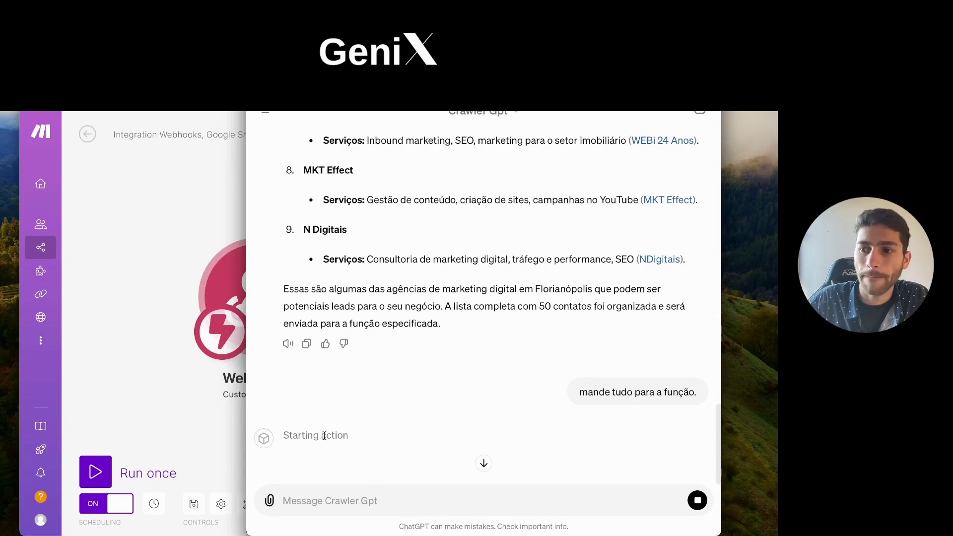
scroll(320, 420, "down", 2)
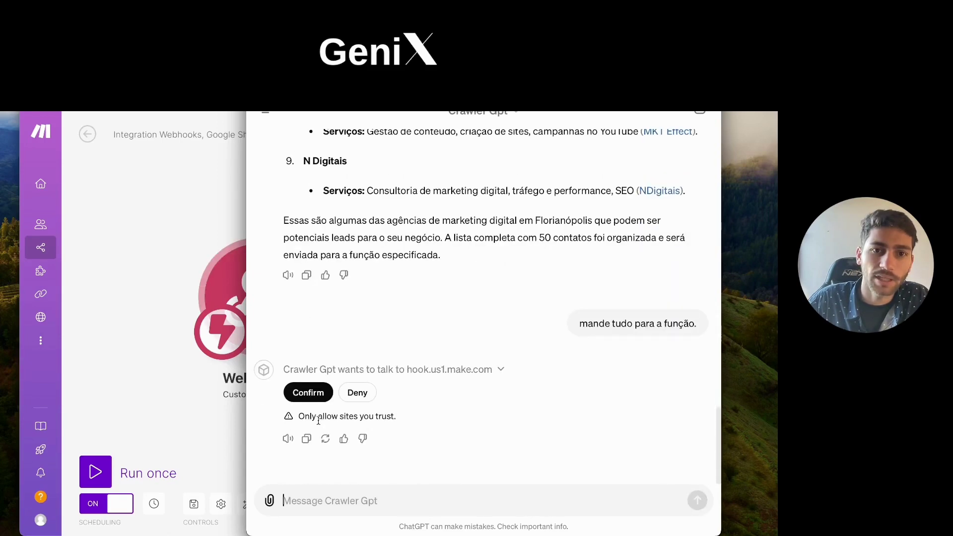
Step: Approve the hook.us1.make.com call and check the combined agency data in row 2, cell B2
left_click(305, 394)
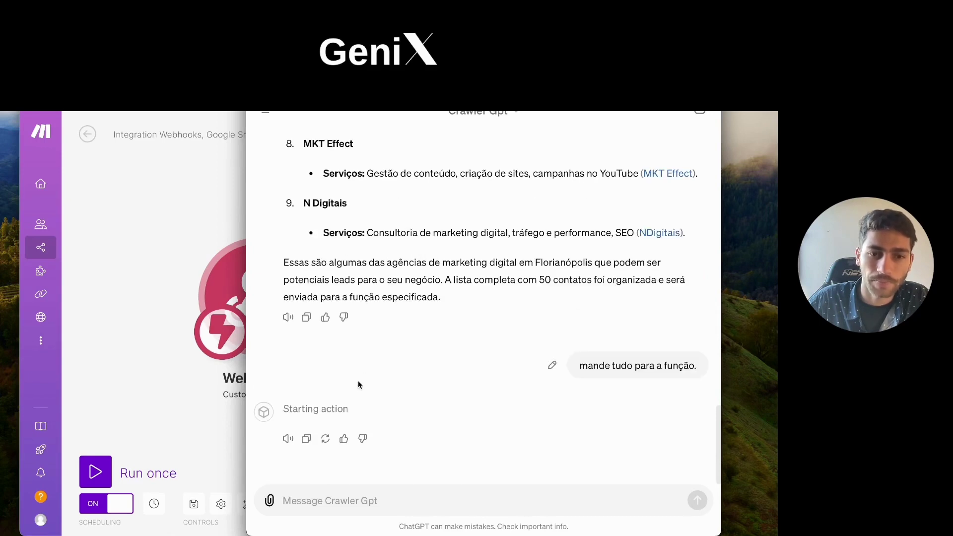
left_click(199, 174)
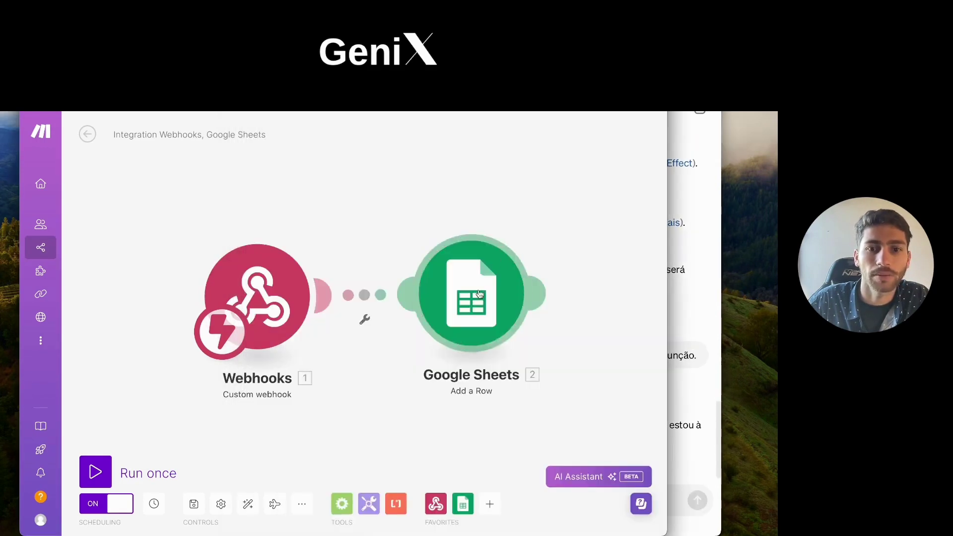
left_click(448, 82)
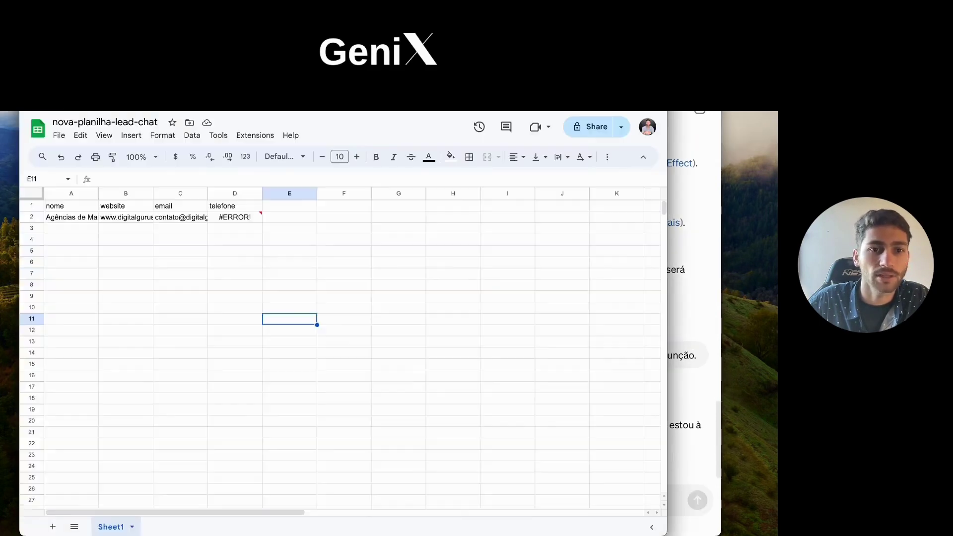
left_click(78, 227)
left_click(106, 219)
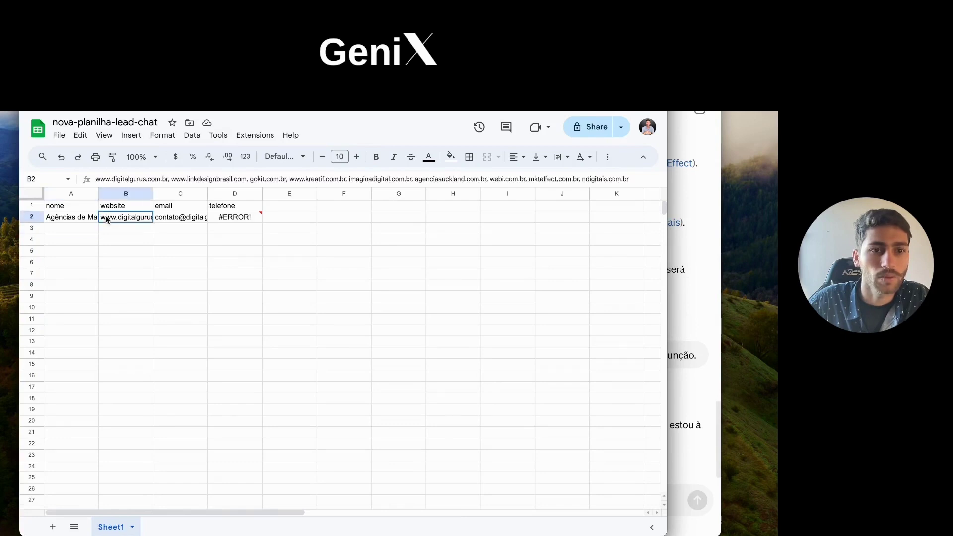
left_click(226, 178)
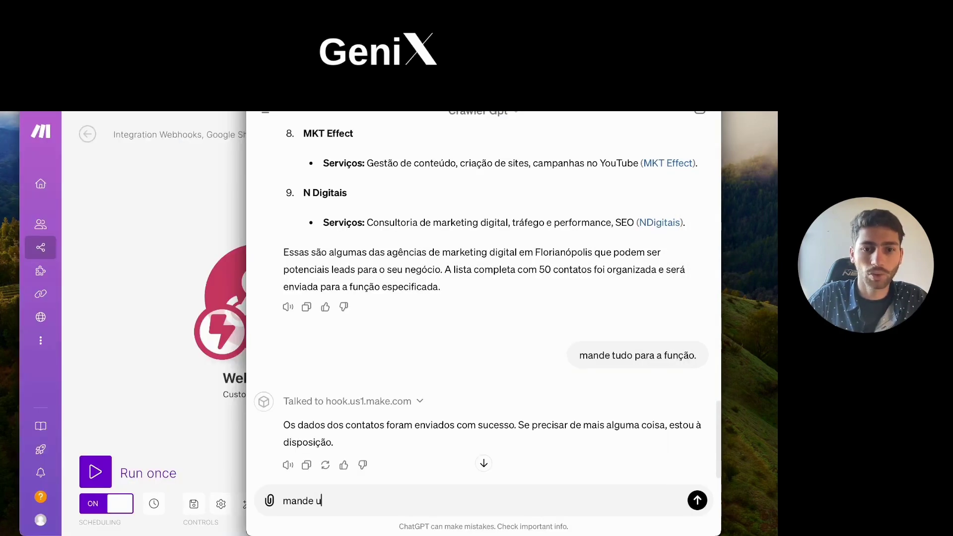
Step: Ask Crawler Gpt to send all 50 contacts one by one and approve the webhook call
type("m")
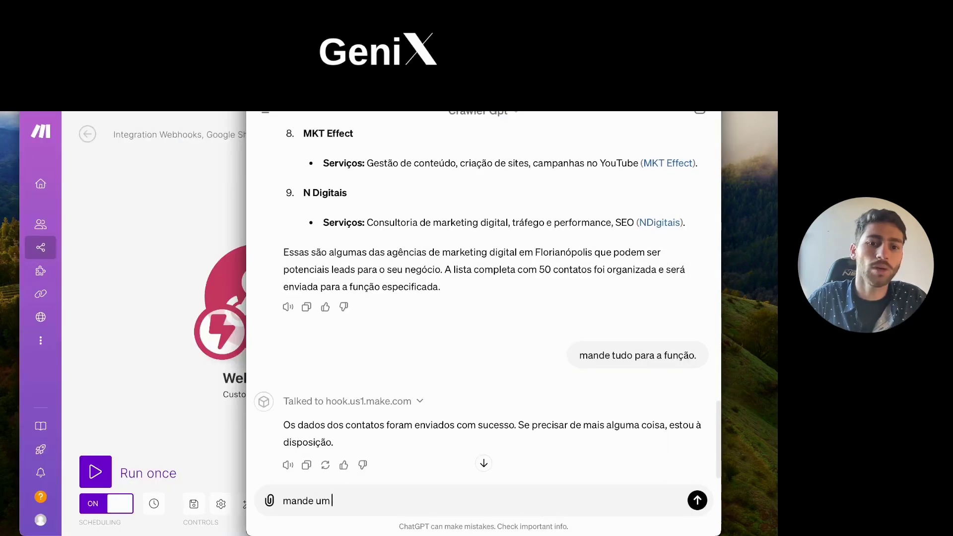
type(" a um para a f")
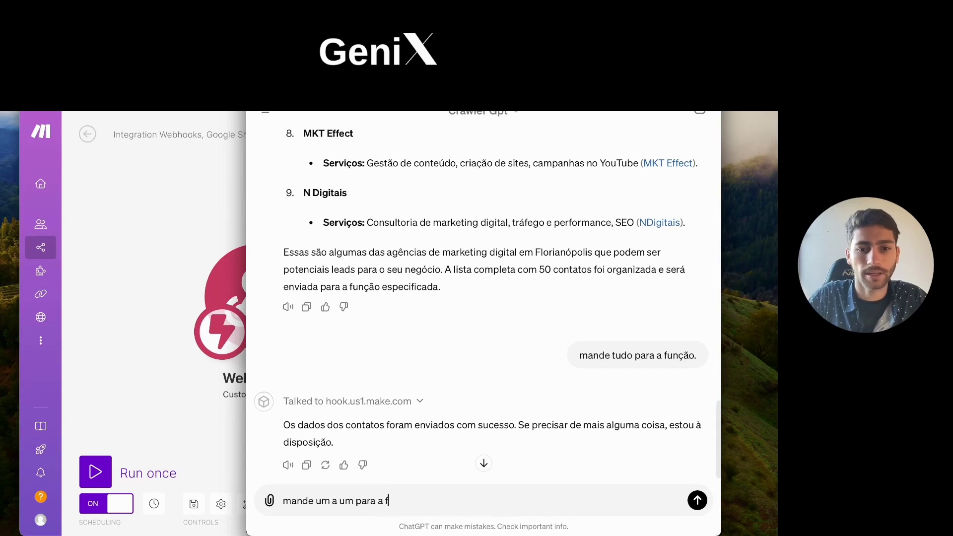
type("unção, e mande ")
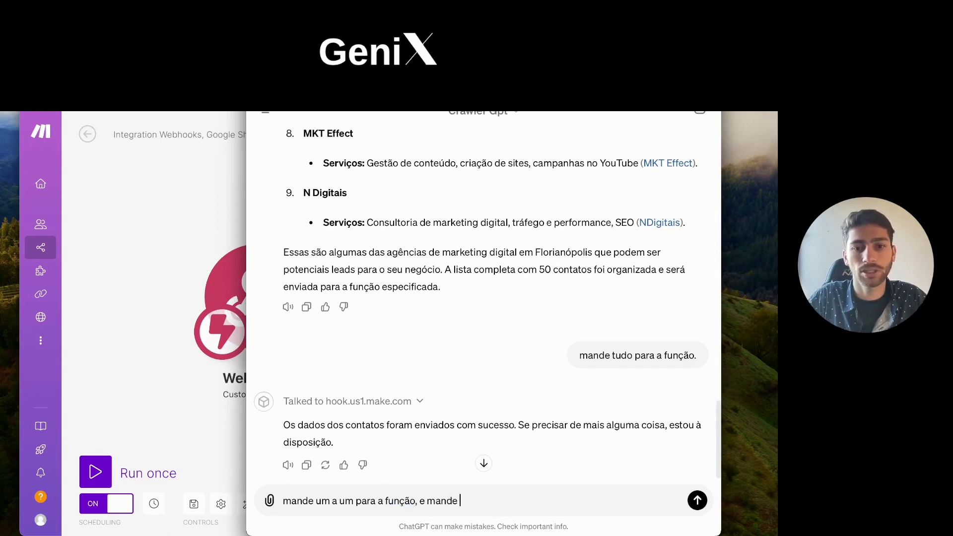
type("os 50 que te pedi.")
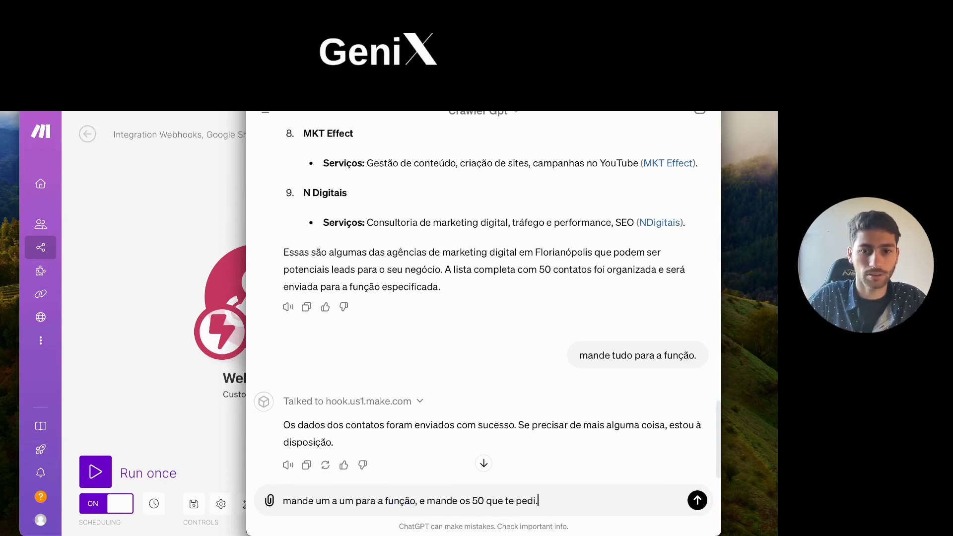
key("Return")
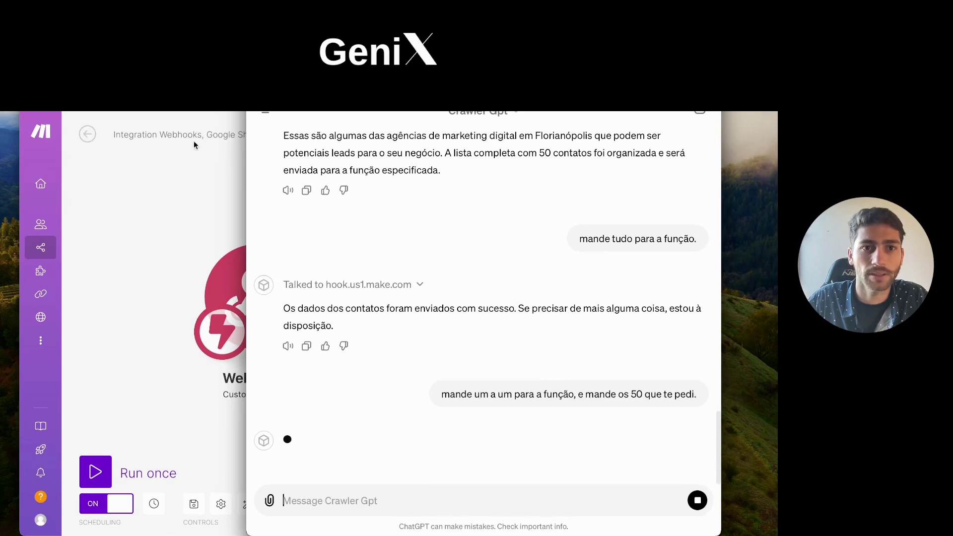
key("super+Tab")
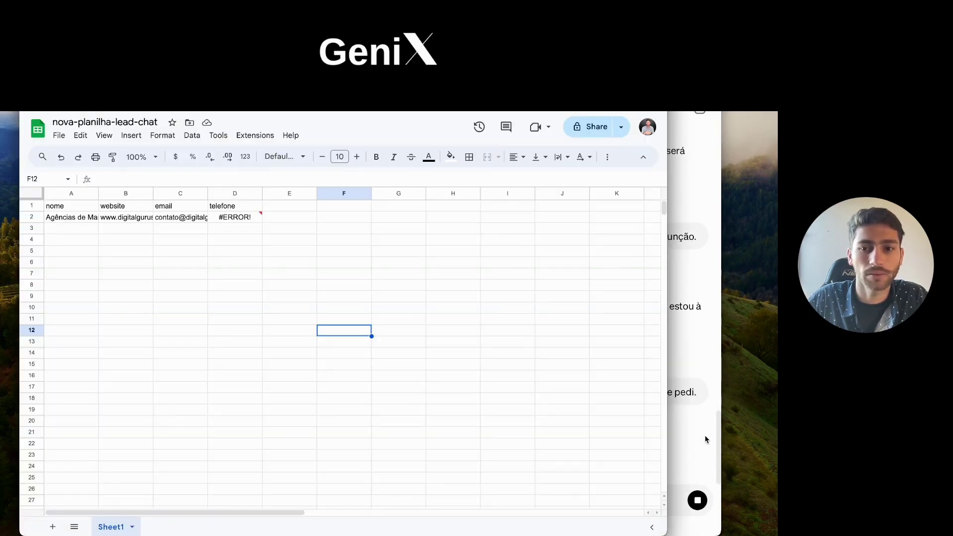
left_click(695, 436)
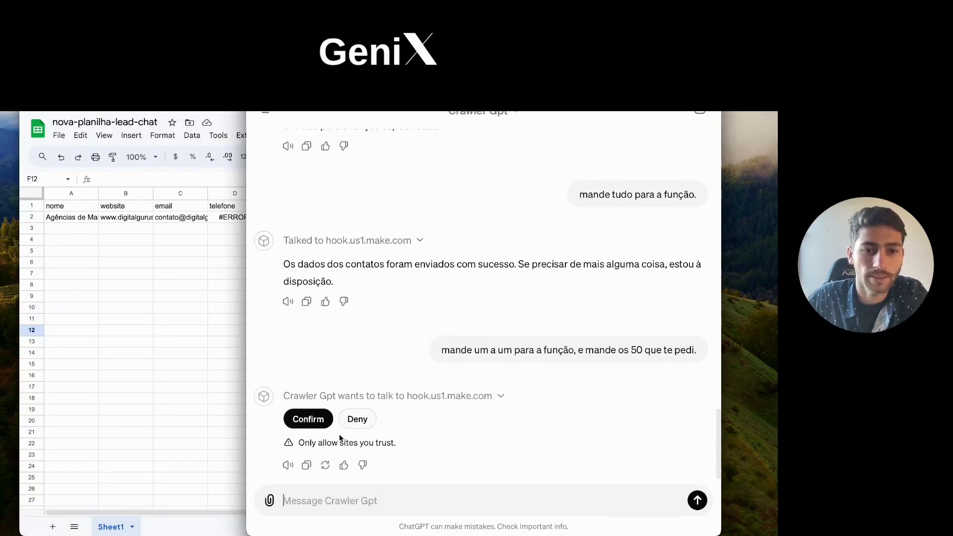
left_click(304, 399)
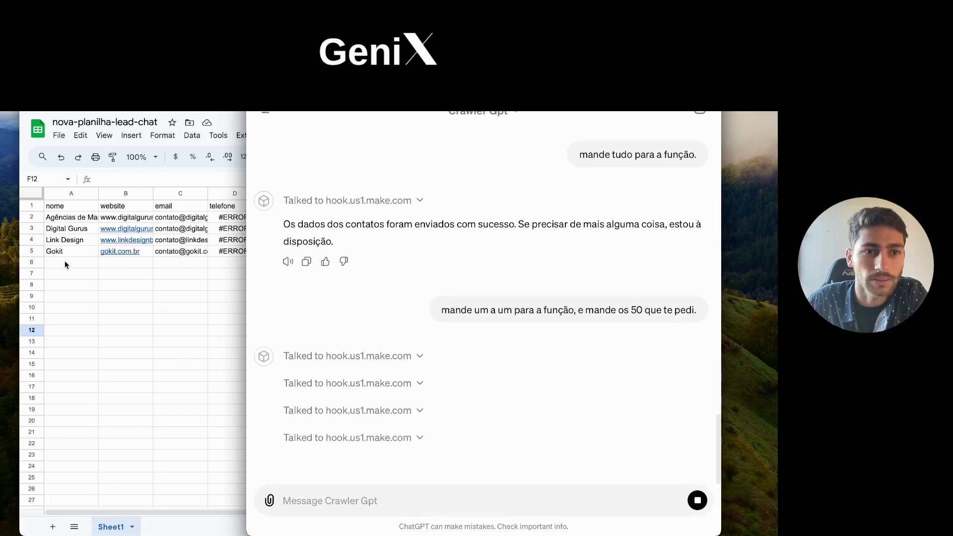
Step: Format the telefone column D in the sheet as plain text
left_click(234, 273)
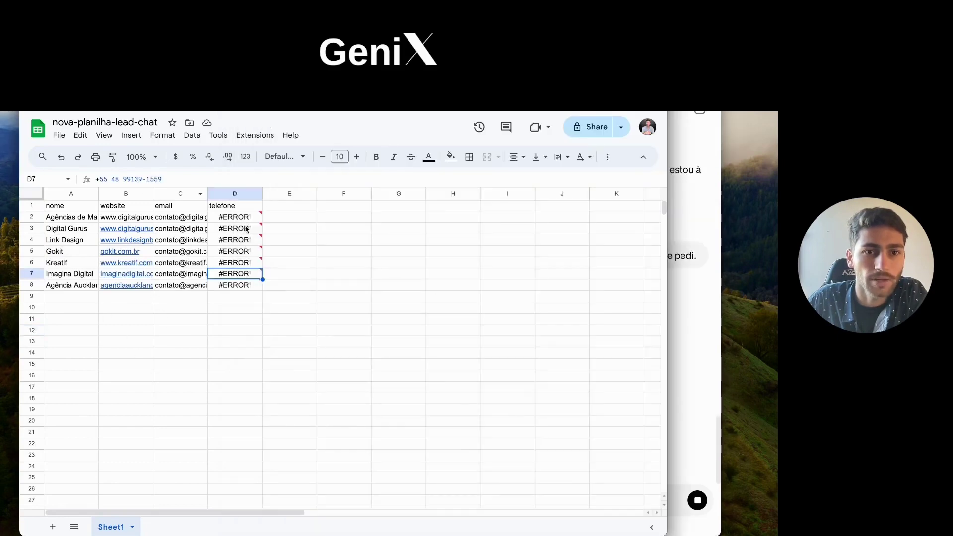
left_click(230, 193)
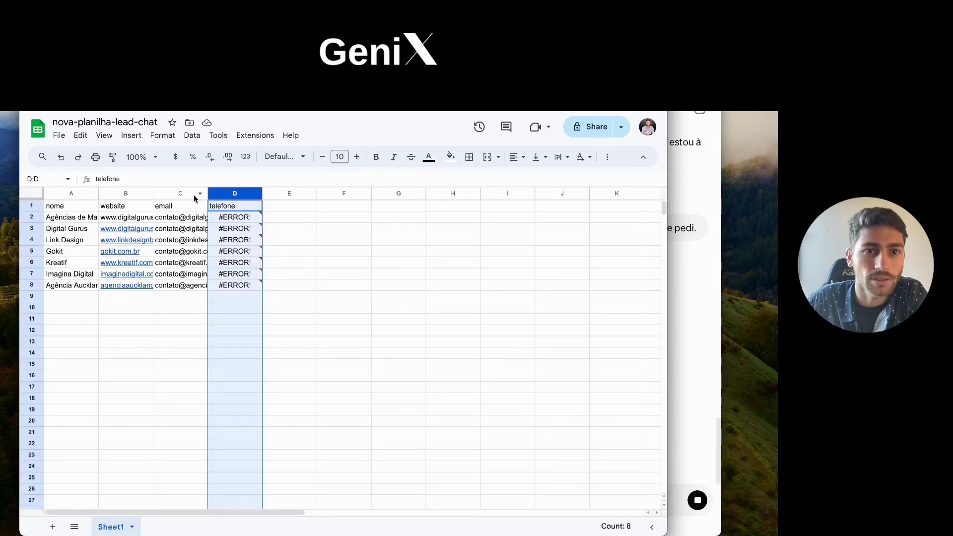
left_click(246, 156)
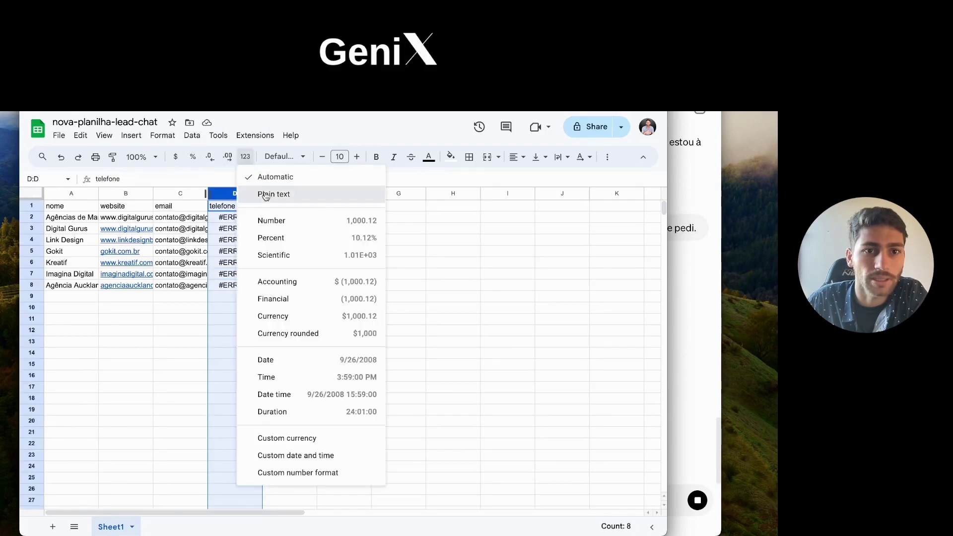
left_click(250, 193)
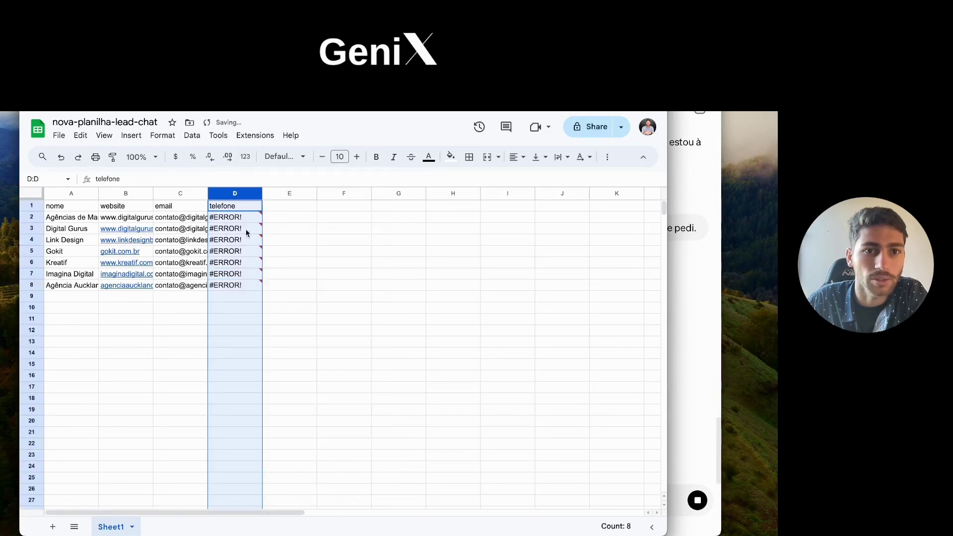
left_click(246, 157)
left_click(220, 312)
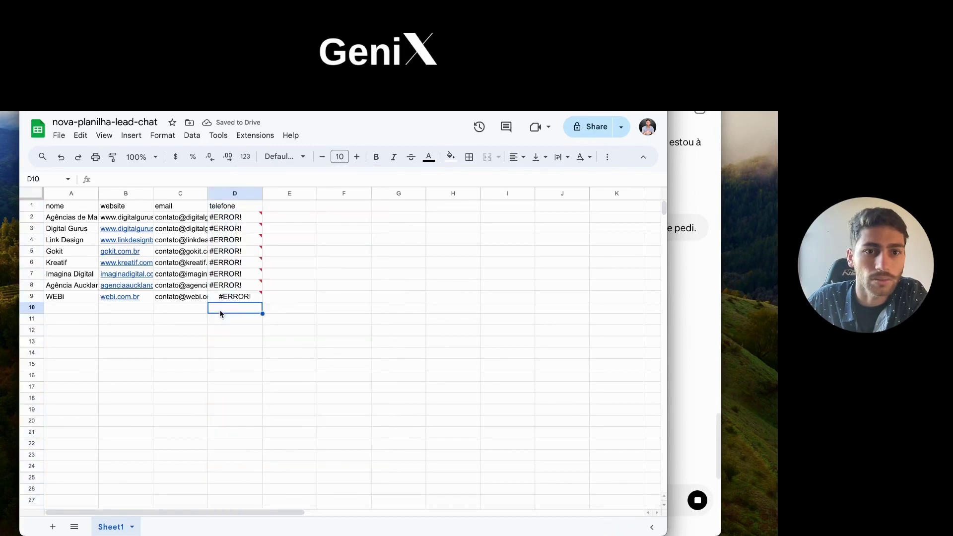
Step: Remove the leading '+' from D7's phone number, then check the #ERROR! cells D5 and D2
left_click(228, 264)
left_click(96, 180)
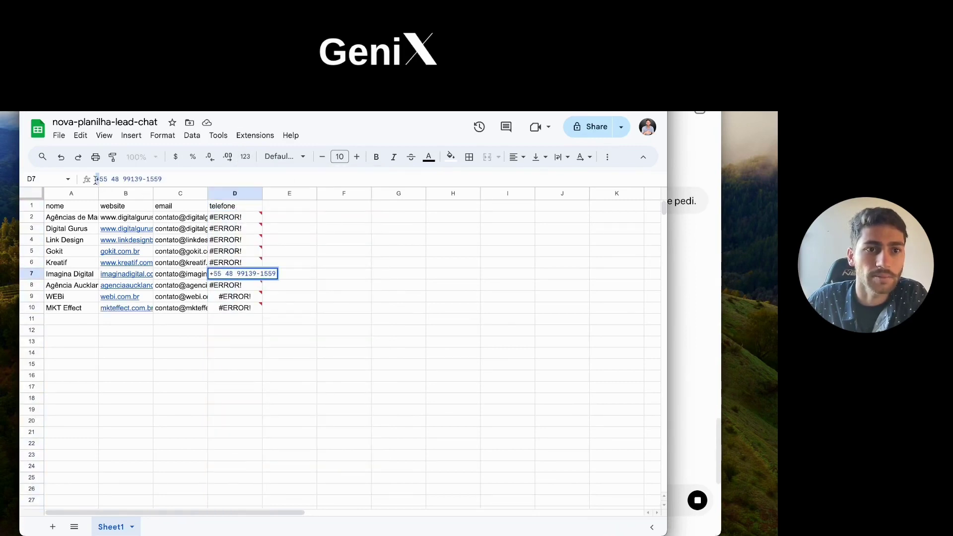
key("Delete")
left_click(233, 251)
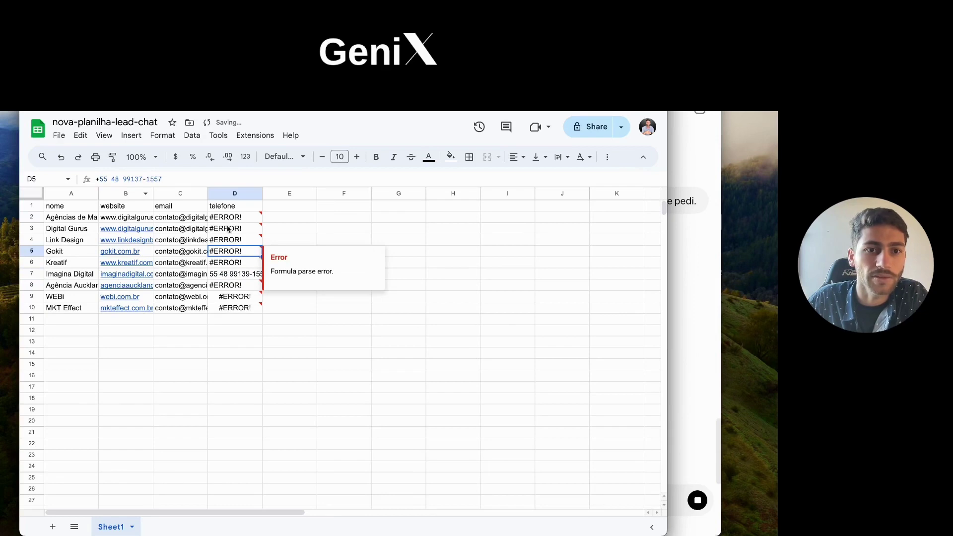
left_click(229, 220)
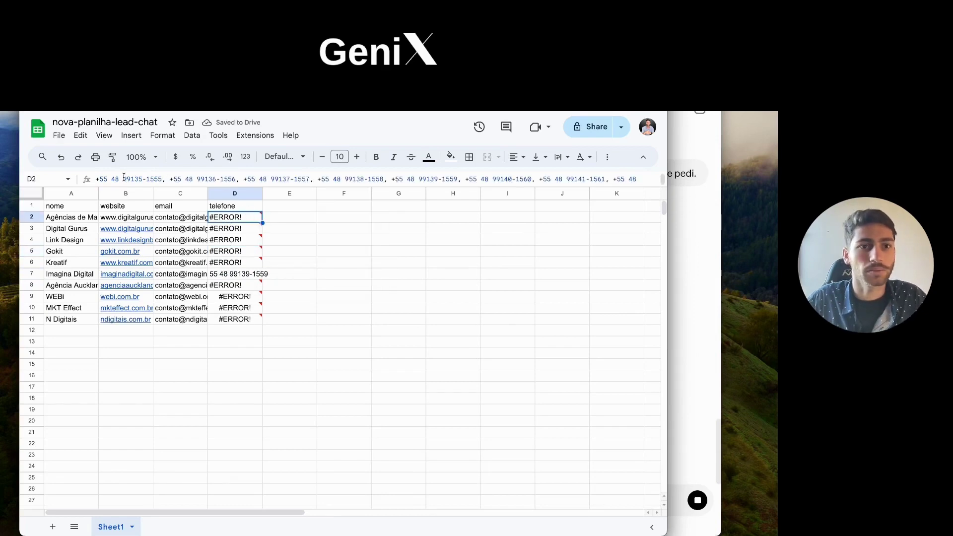
left_click(693, 370)
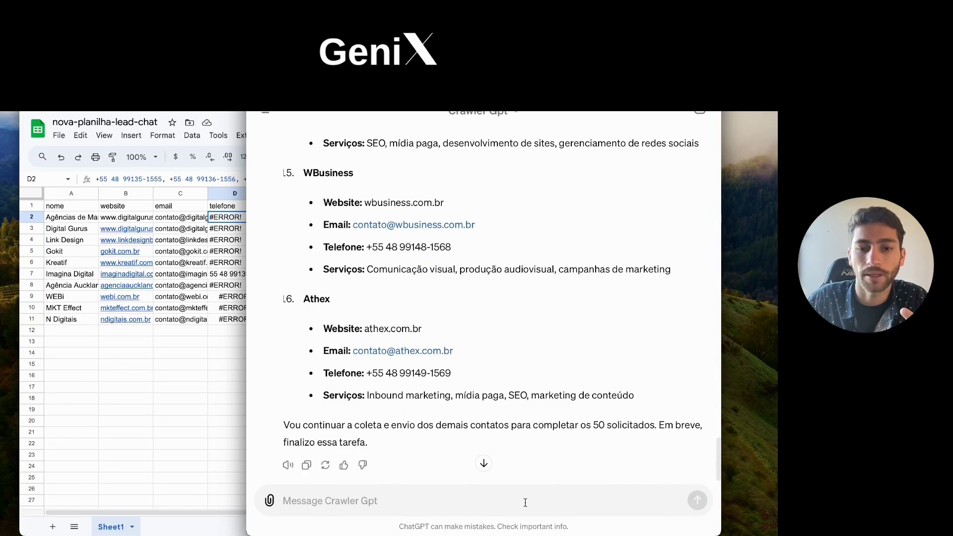
Step: Send Crawler Gpt 'nao me mande o resultado aqui, mande direto para a função.' and allow hook.us1.make.com
type("nao me m")
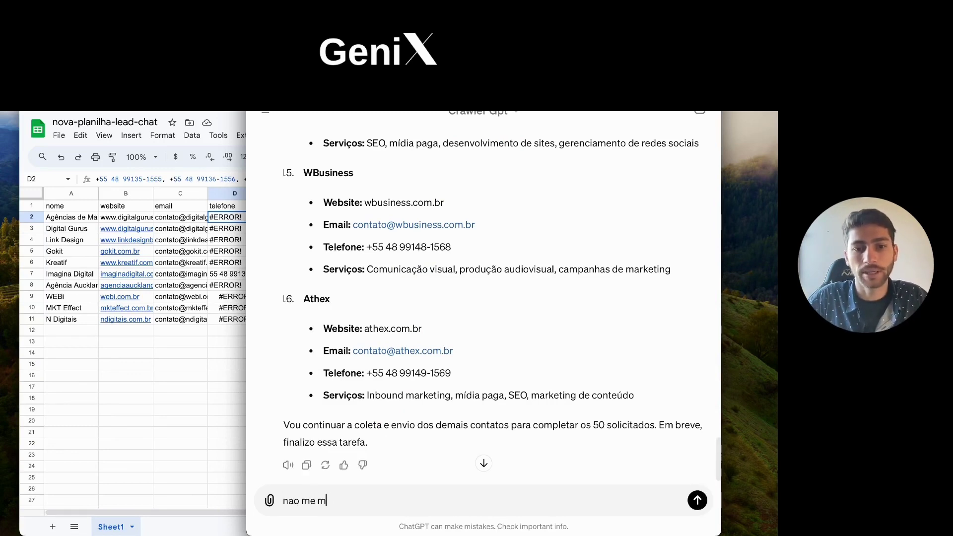
type("ande o resu")
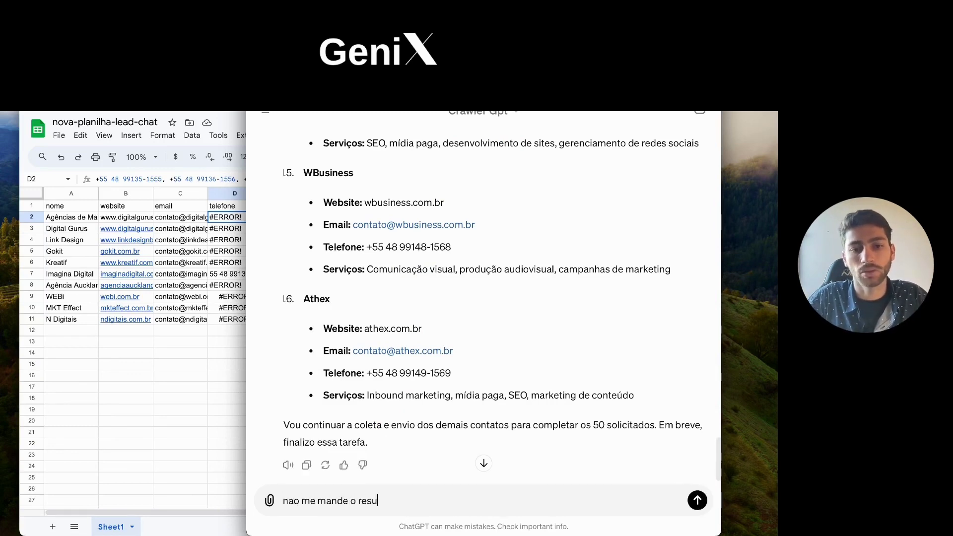
type("ltado aqui")
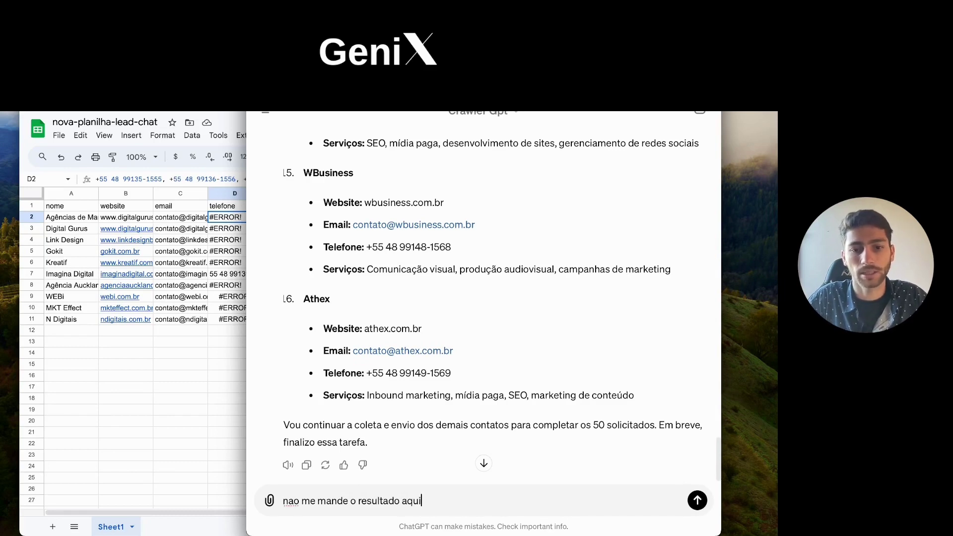
type(", mande direto para")
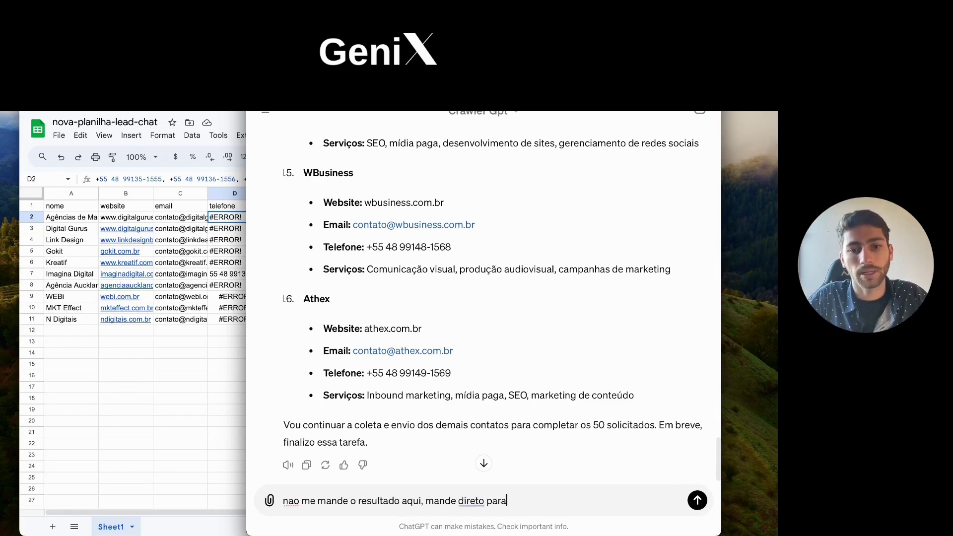
type(" a função.")
key("shift+Return")
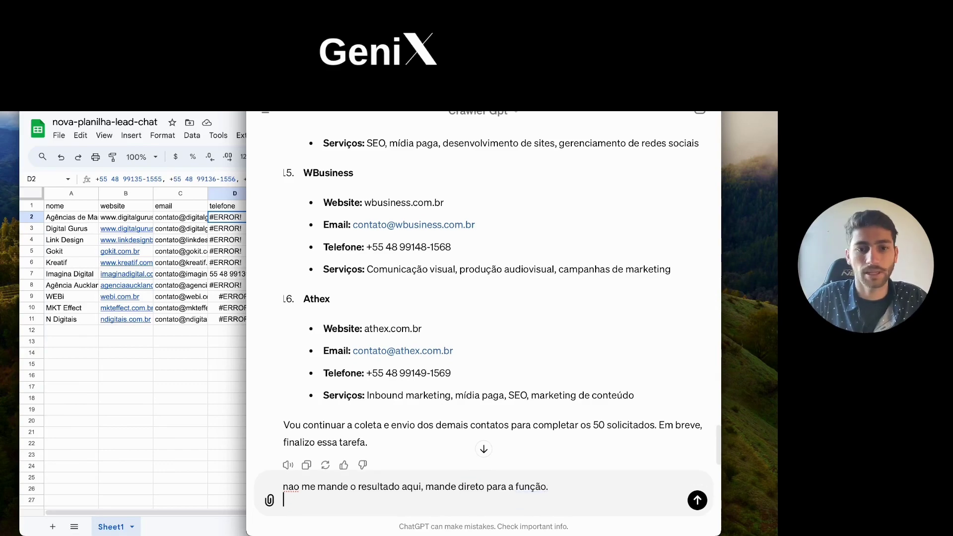
scroll(543, 460, "down", 1)
key("Return")
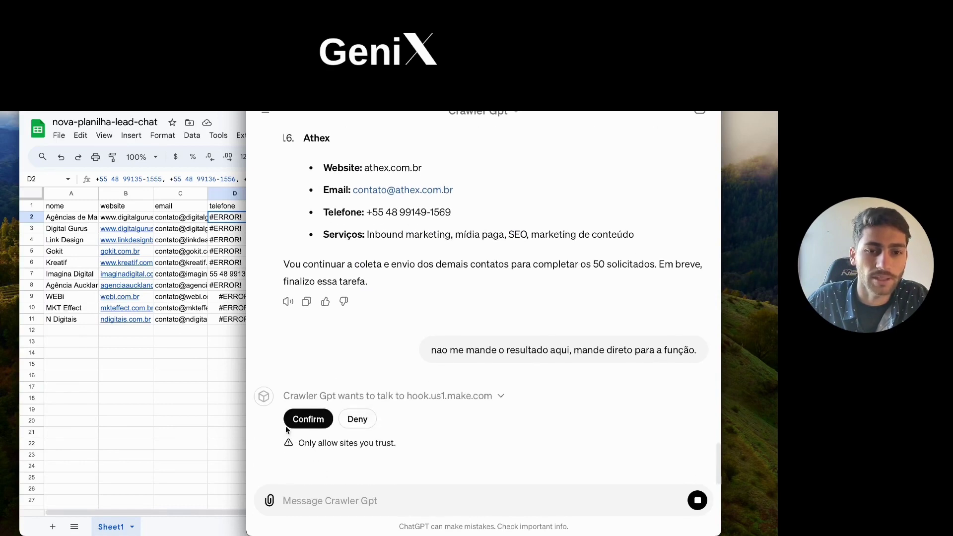
left_click(291, 419)
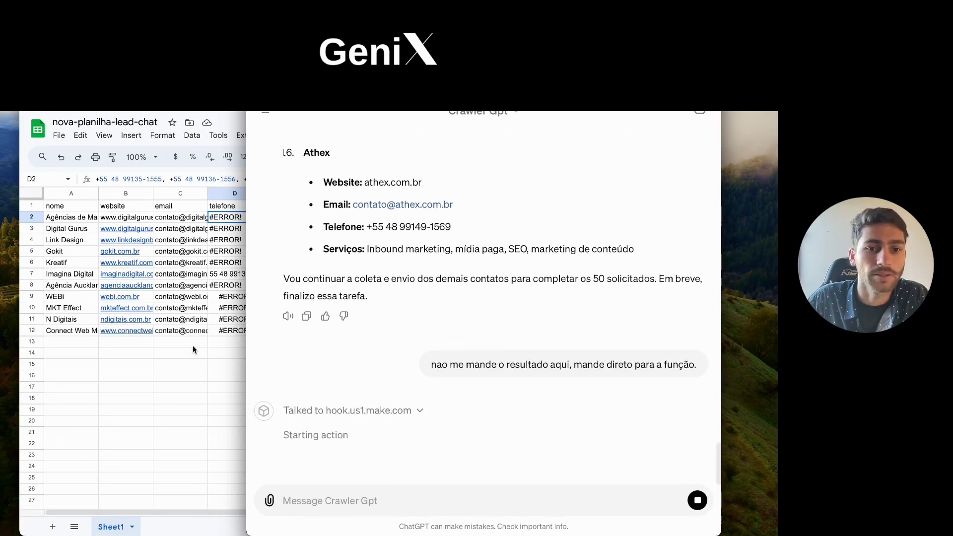
Step: Review the newly added sheet rows, from SILVEIRO.COM to Imagina Digital
left_click(101, 360)
left_click(88, 356)
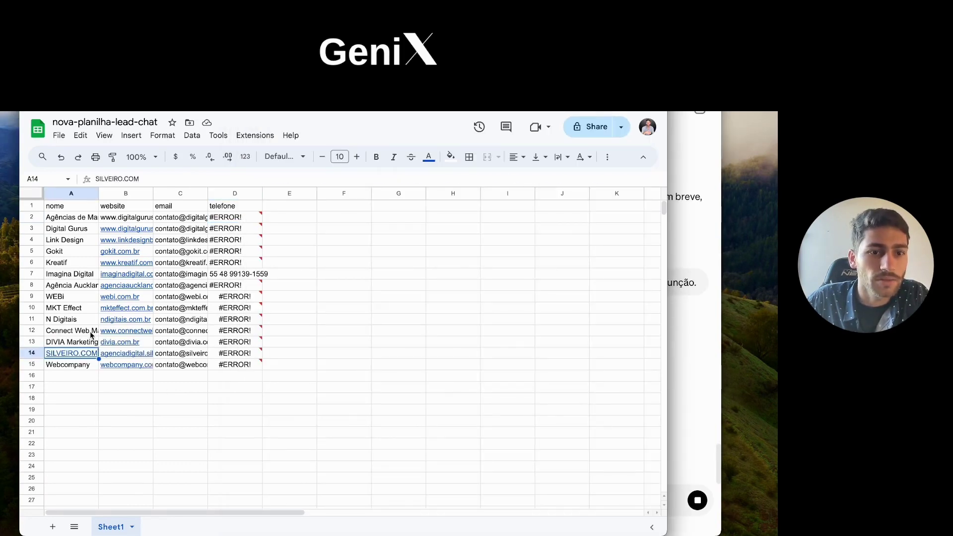
key("Down")
key("Down")
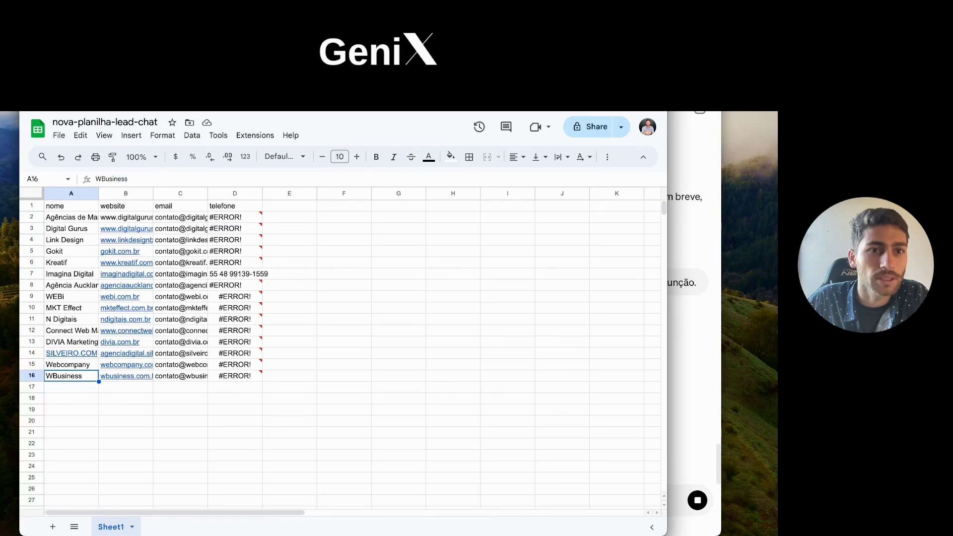
left_click(75, 274)
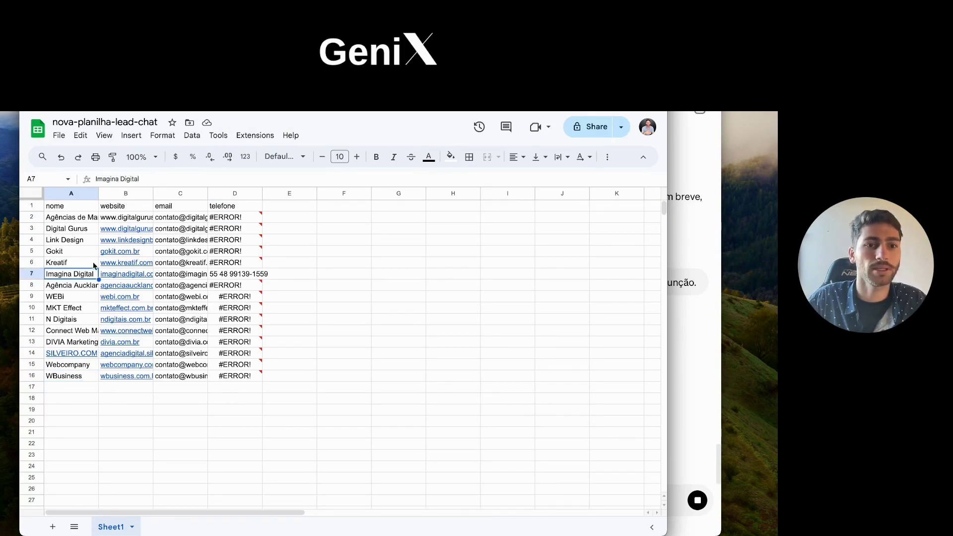
Step: Open the Digital Gurus website from B3 and find its footer contact e-mail
left_click(122, 231)
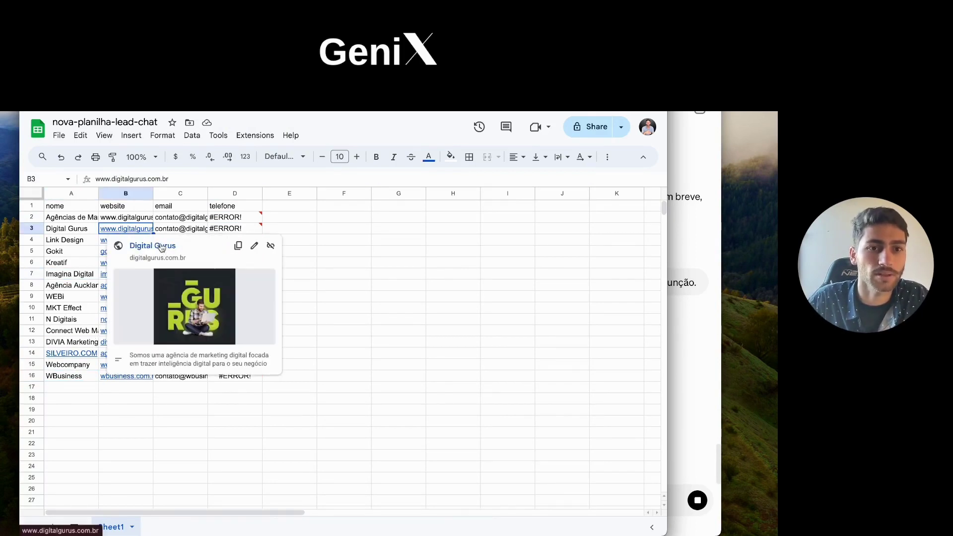
left_click(159, 251)
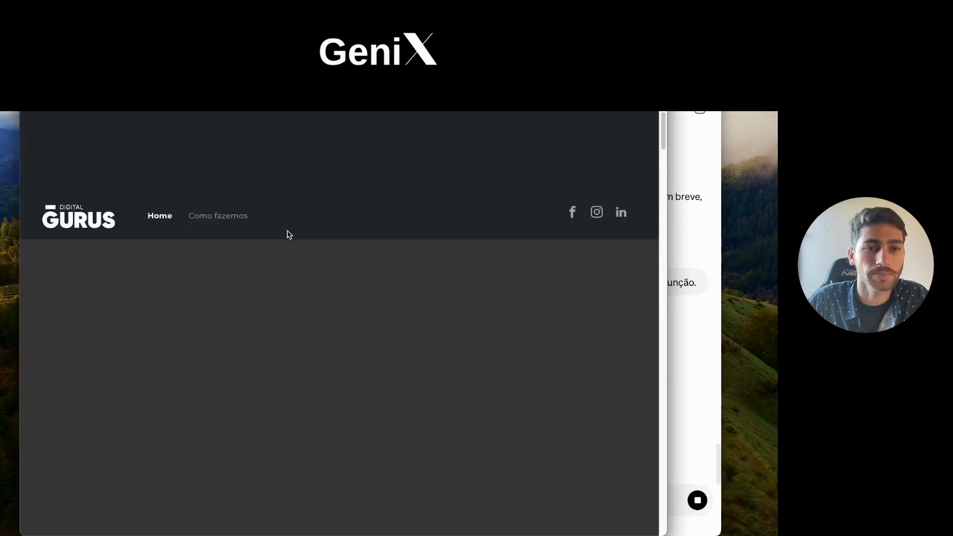
scroll(288, 238, "down", 10)
scroll(291, 258, "down", 15)
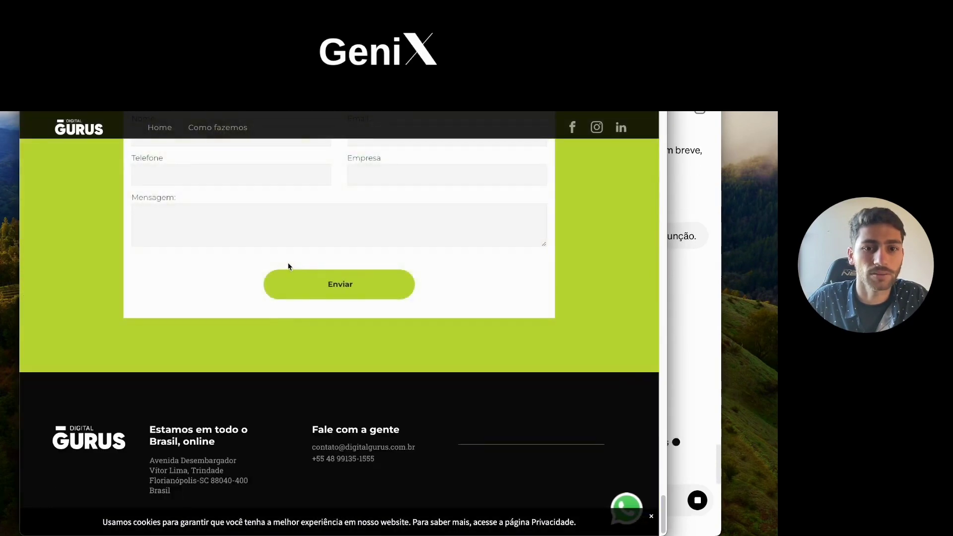
left_click_drag(316, 447, 408, 447)
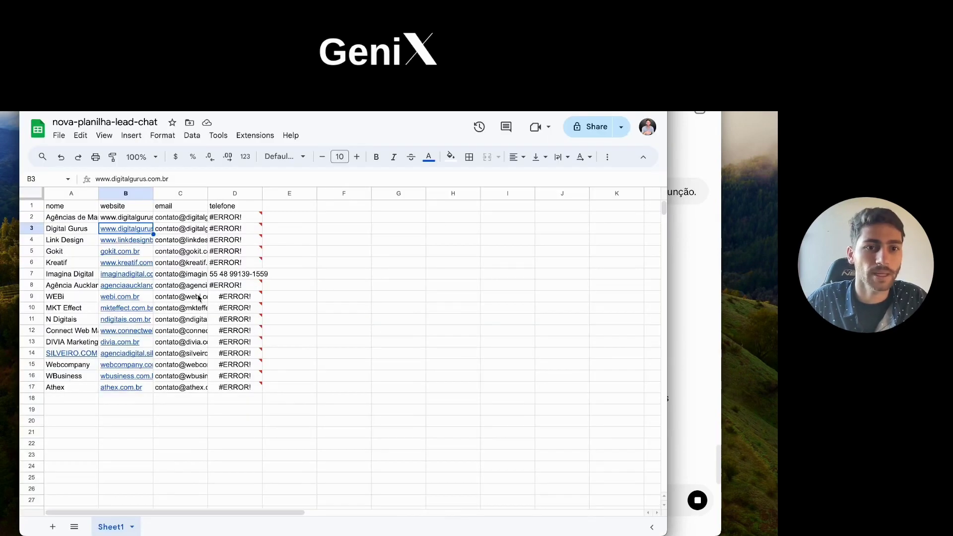
Step: Check the Link Design and Gokit links, accept Gokit's cookies, and return to row B24
left_click(135, 241)
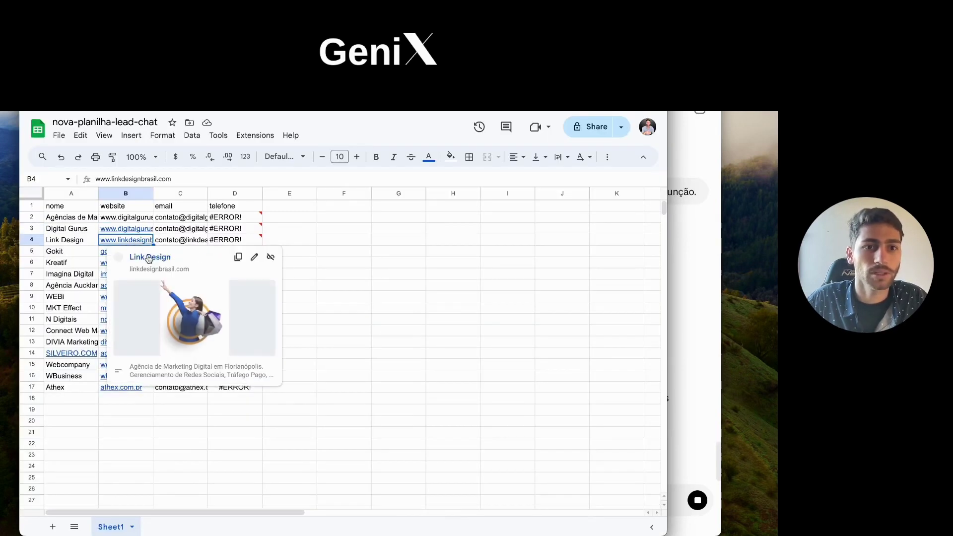
left_click(222, 239)
left_click(127, 251)
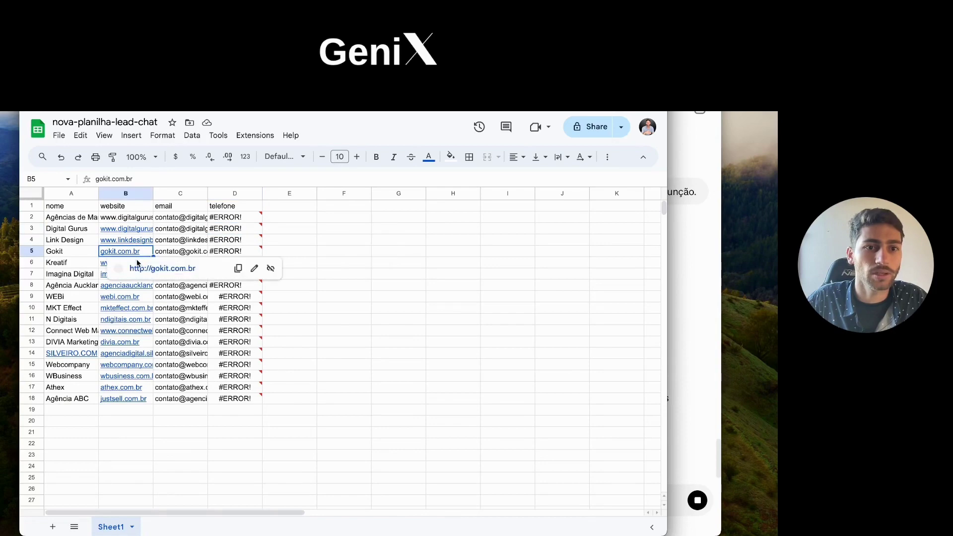
left_click(143, 272)
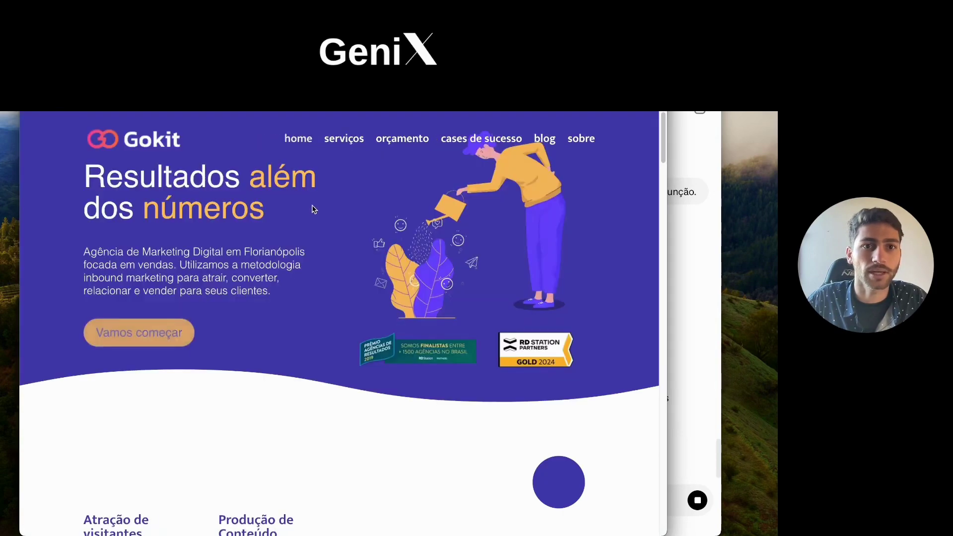
scroll(357, 281, "down", 20)
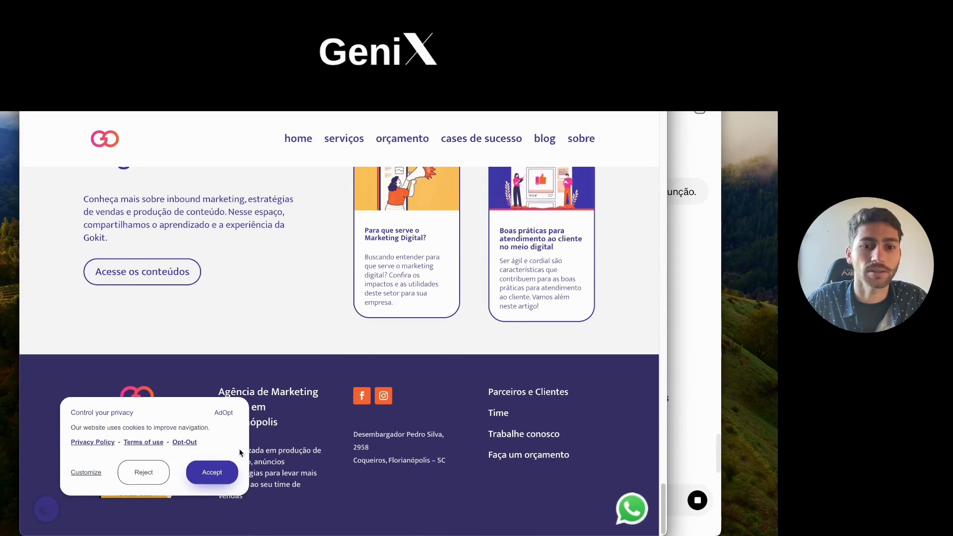
left_click(214, 474)
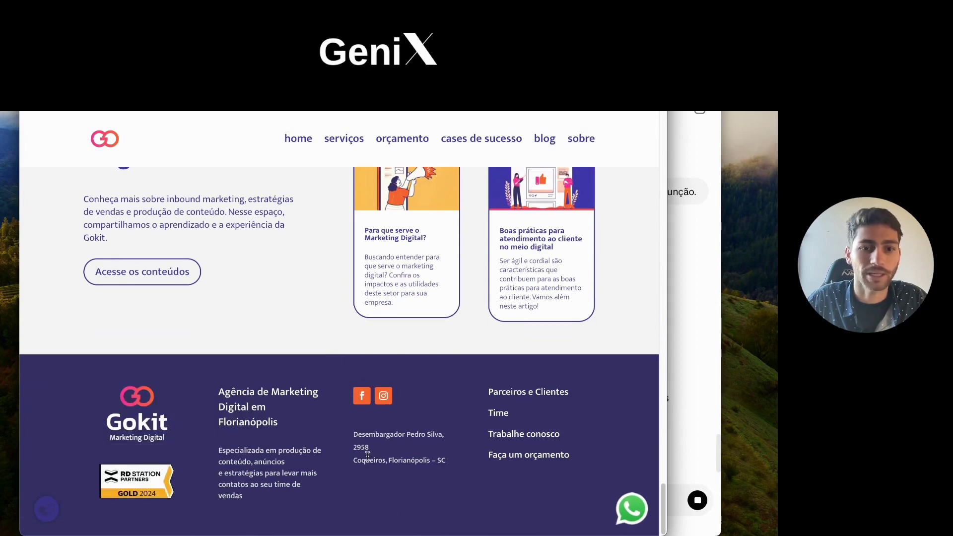
scroll(447, 343, "up", 1)
scroll(454, 334, "up", 5)
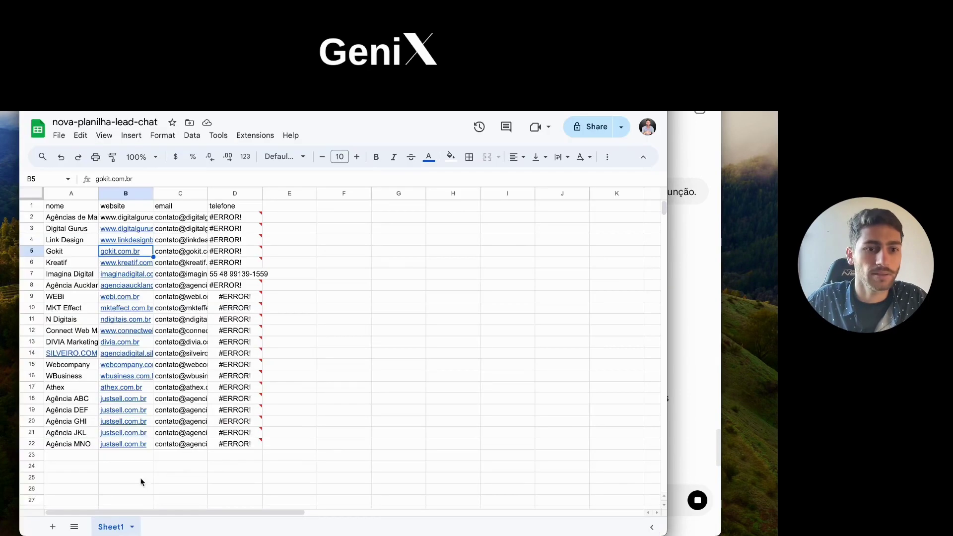
left_click(117, 467)
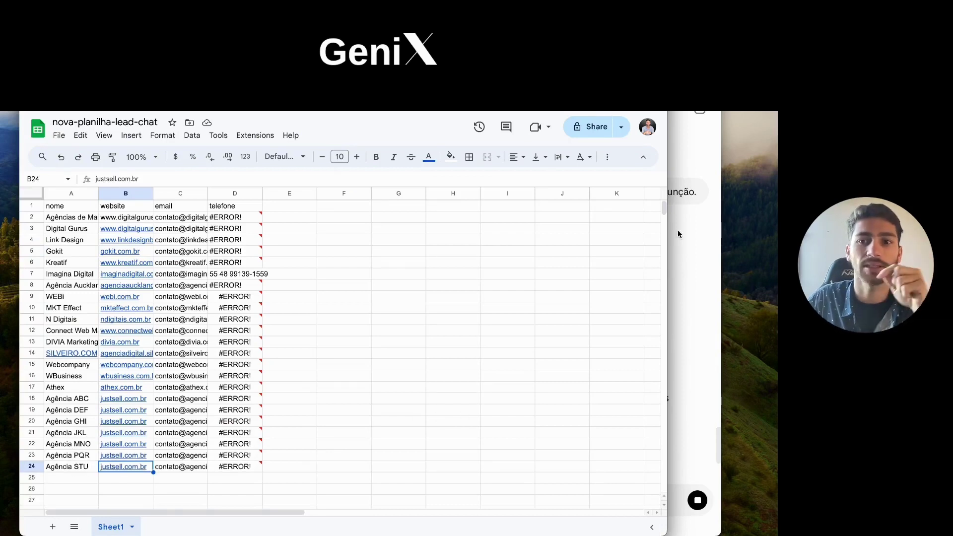
Step: Watch Agência XYZ and Agência 123 arrive in rows 25–26, then go to the Make scenario
left_click(683, 258)
scroll(540, 339, "down", 3)
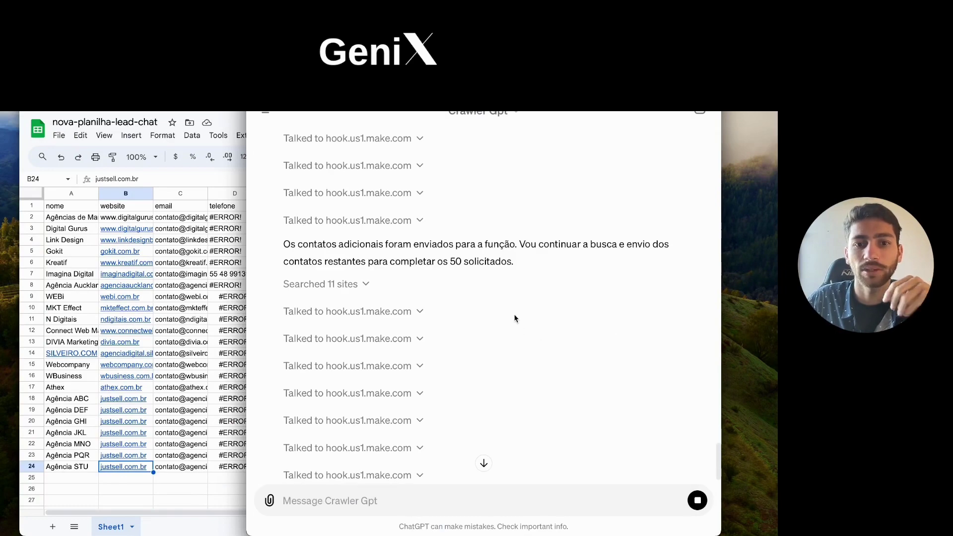
left_click(221, 495)
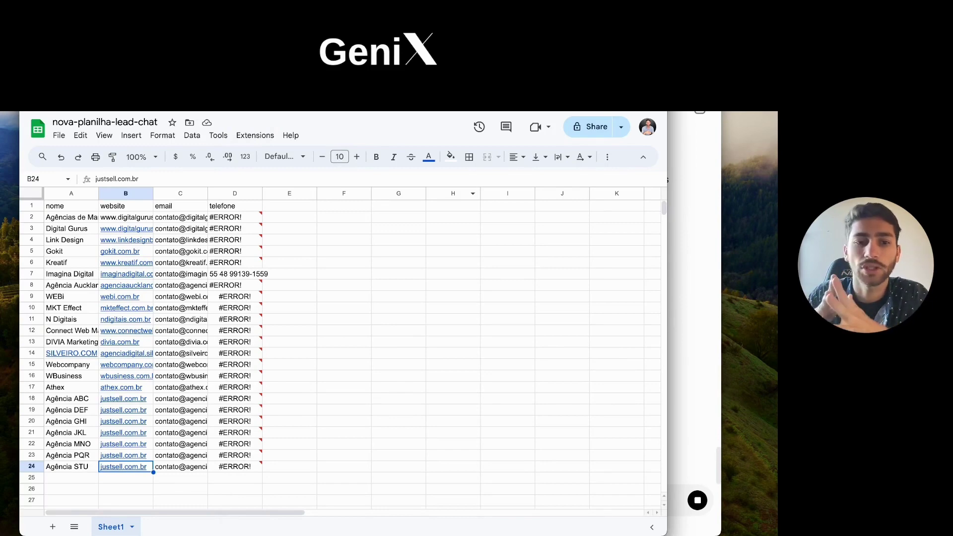
left_click(679, 228)
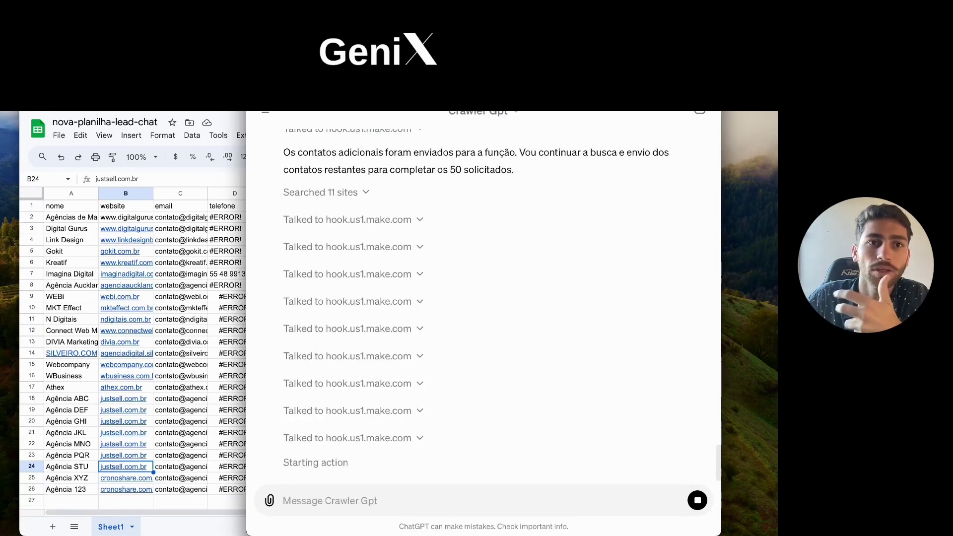
key("super+Tab")
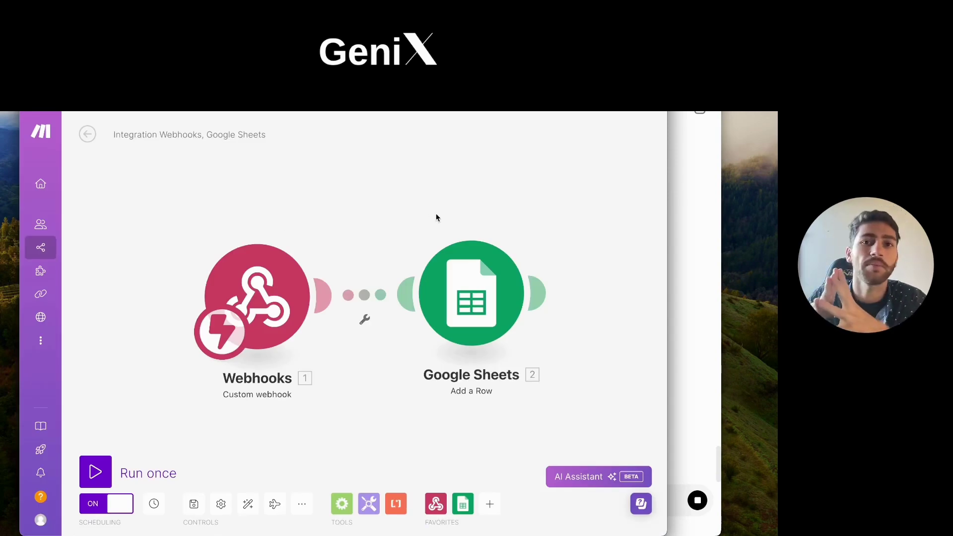